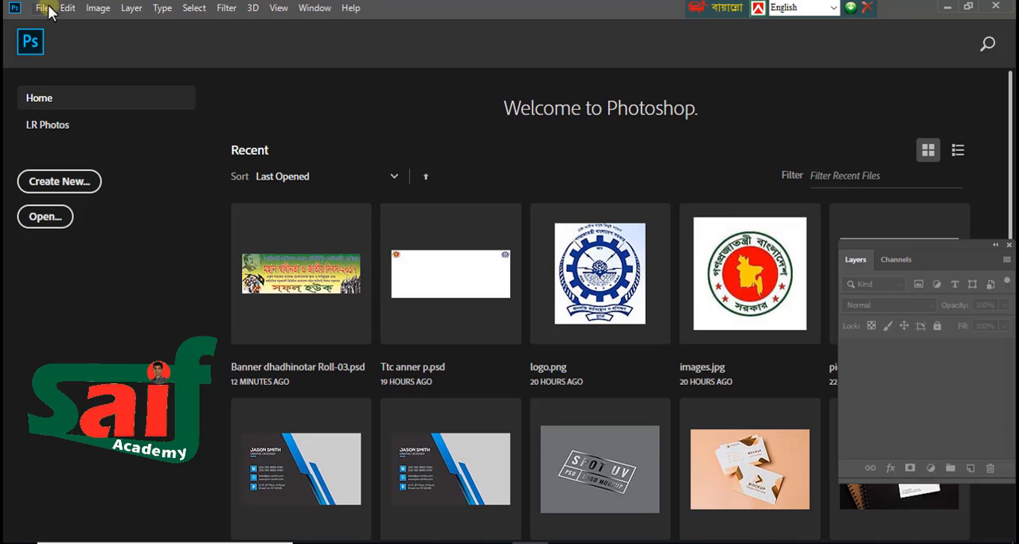
Step: Start a new document and set its size to 120 inches wide by 48 inches high in landscape orientation
left_click(41, 8)
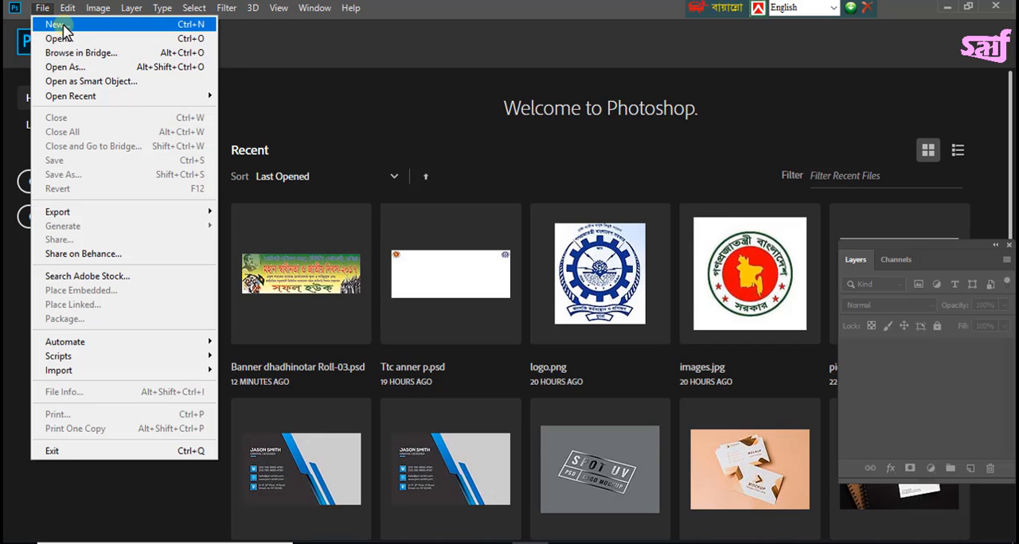
left_click(70, 24)
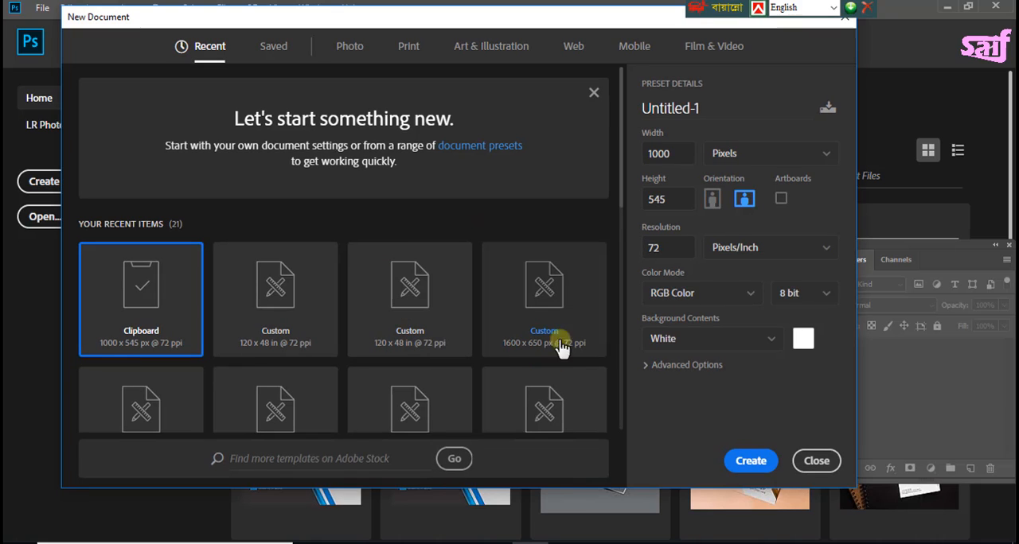
left_click(672, 153)
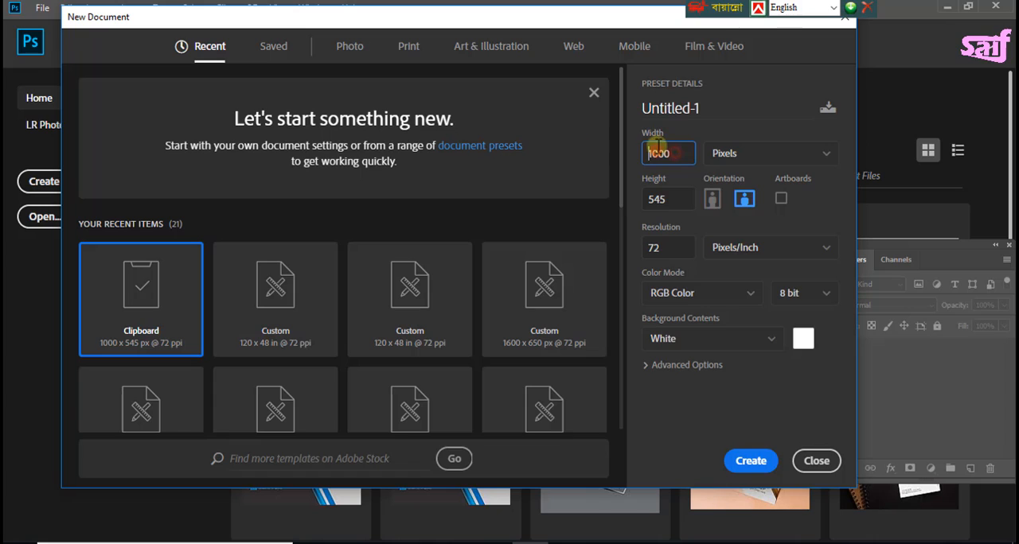
left_click_drag(670, 150, 626, 155)
type("120")
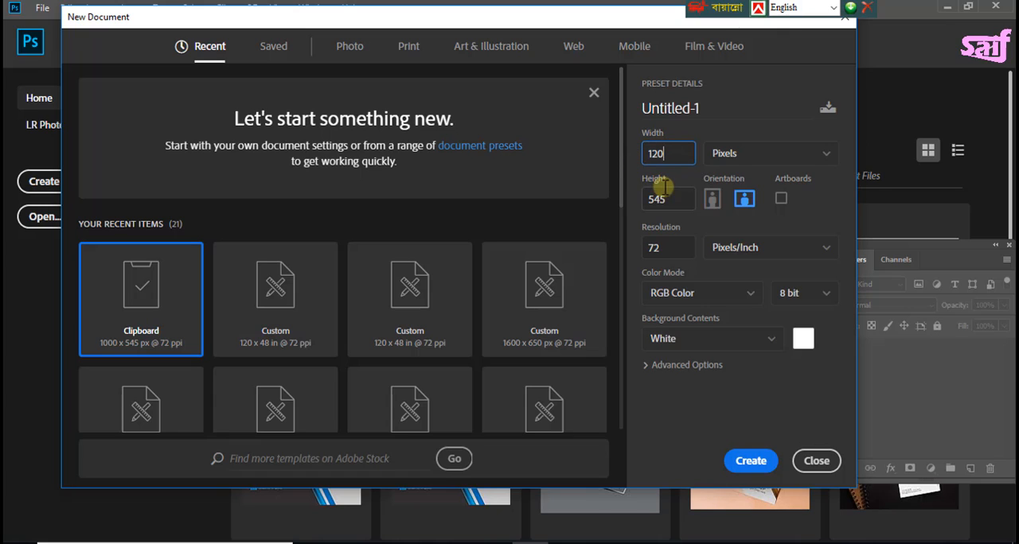
left_click(736, 153)
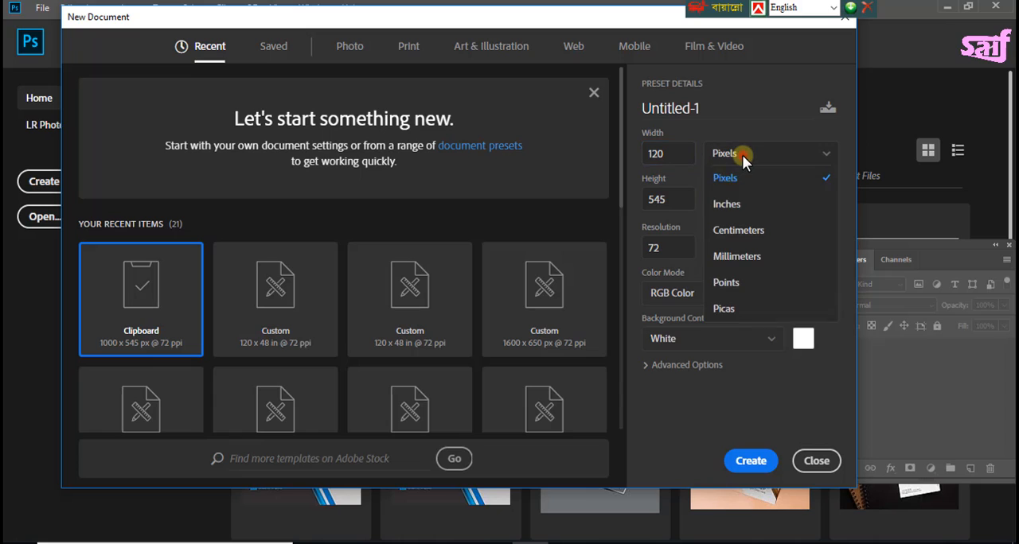
left_click(744, 204)
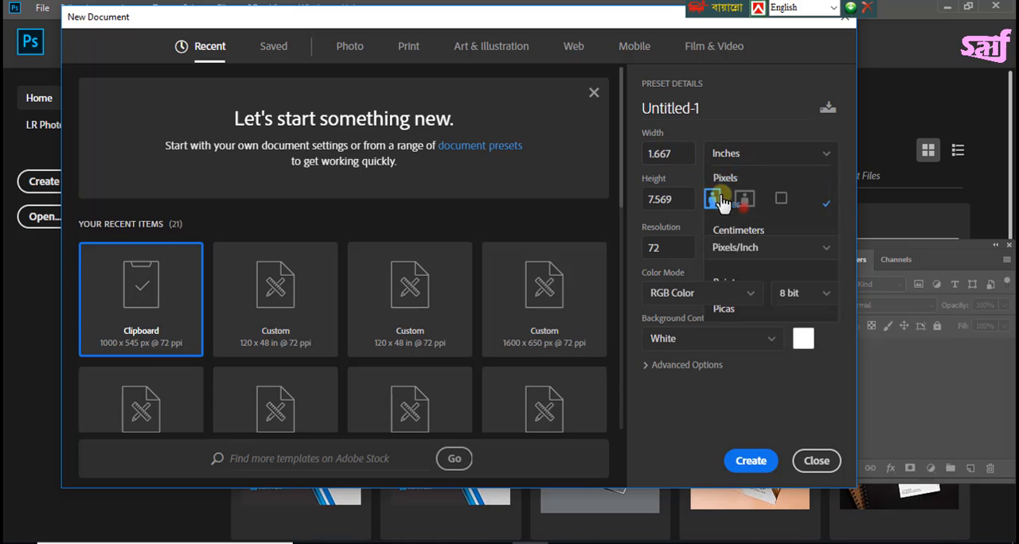
left_click(679, 155)
type("120")
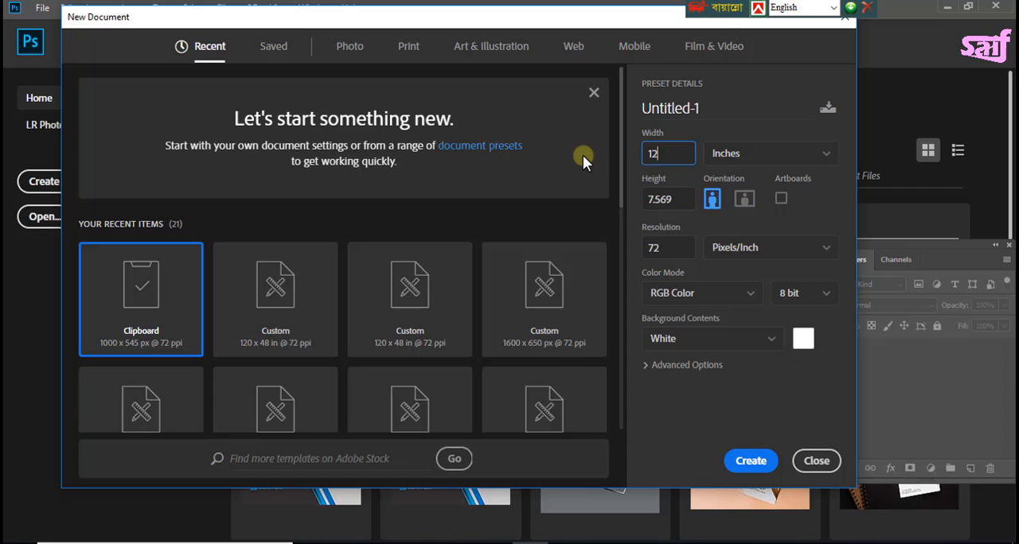
left_click(667, 200)
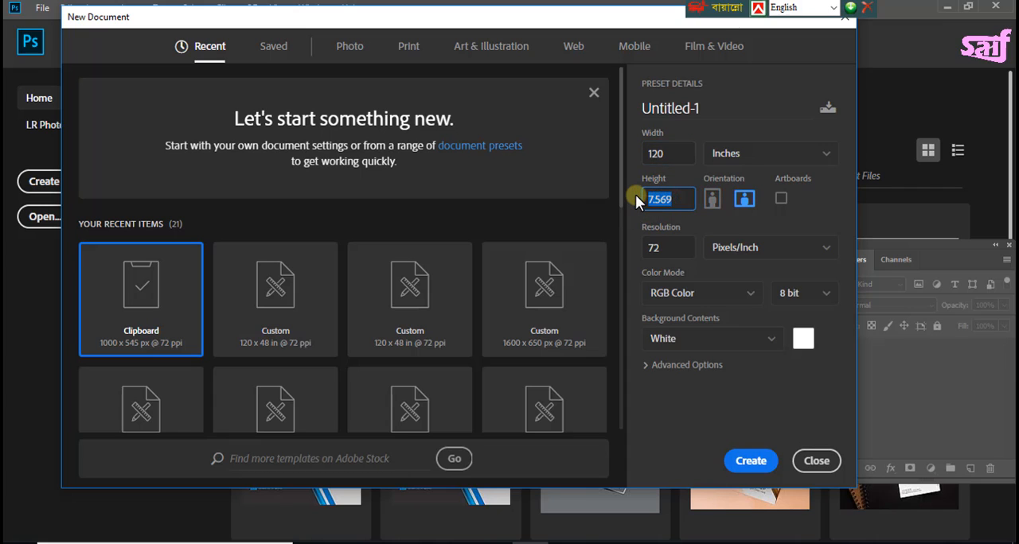
type("48")
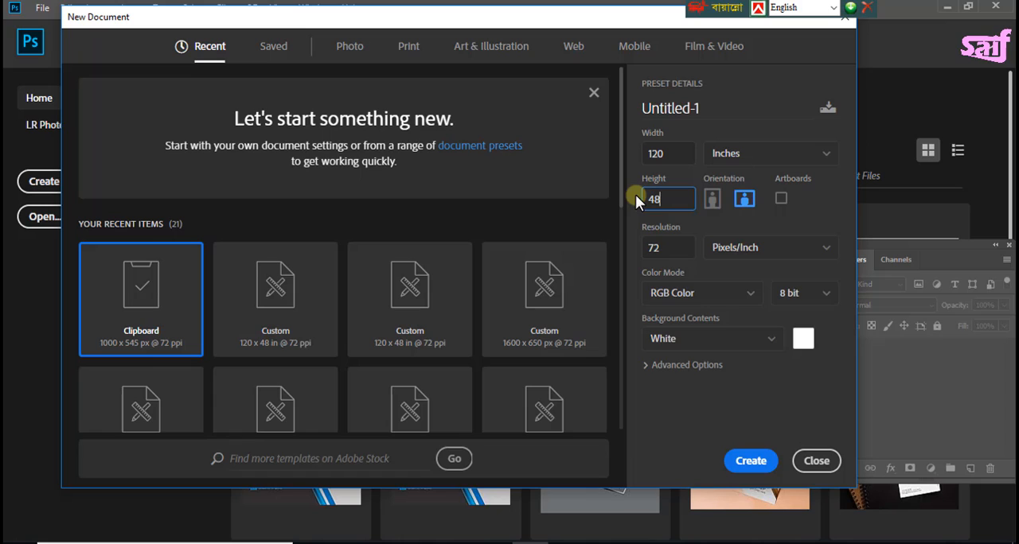
left_click(745, 199)
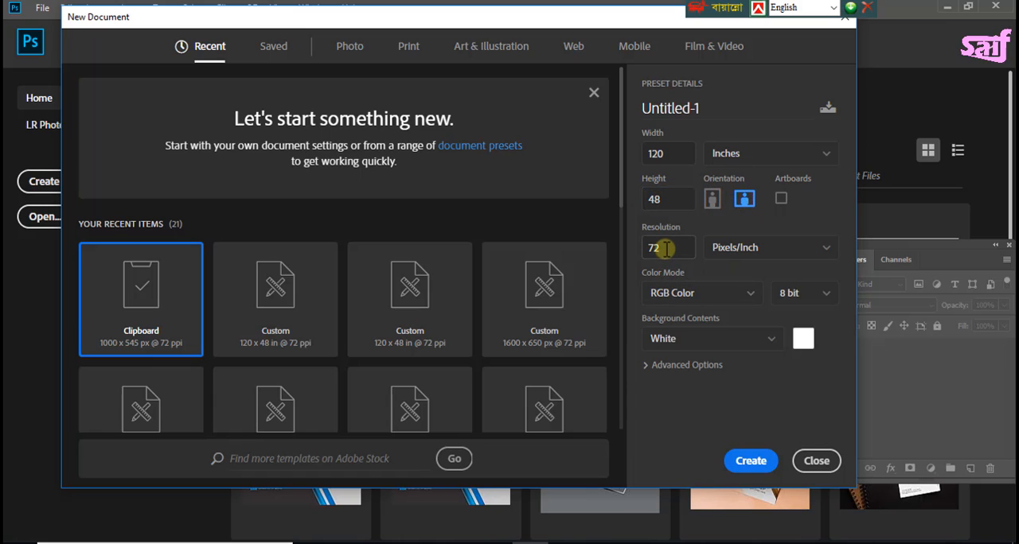
Step: Keep the resolution at 72 pixels/inch, set the color mode to CMYK Color, and create the document
left_click_drag(659, 248, 597, 246)
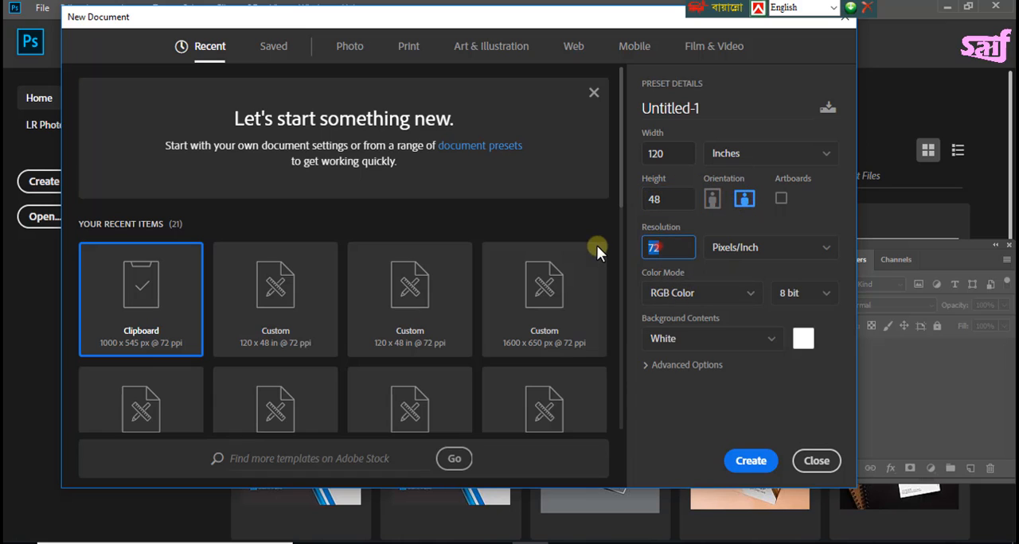
left_click(678, 247)
double_click(651, 249)
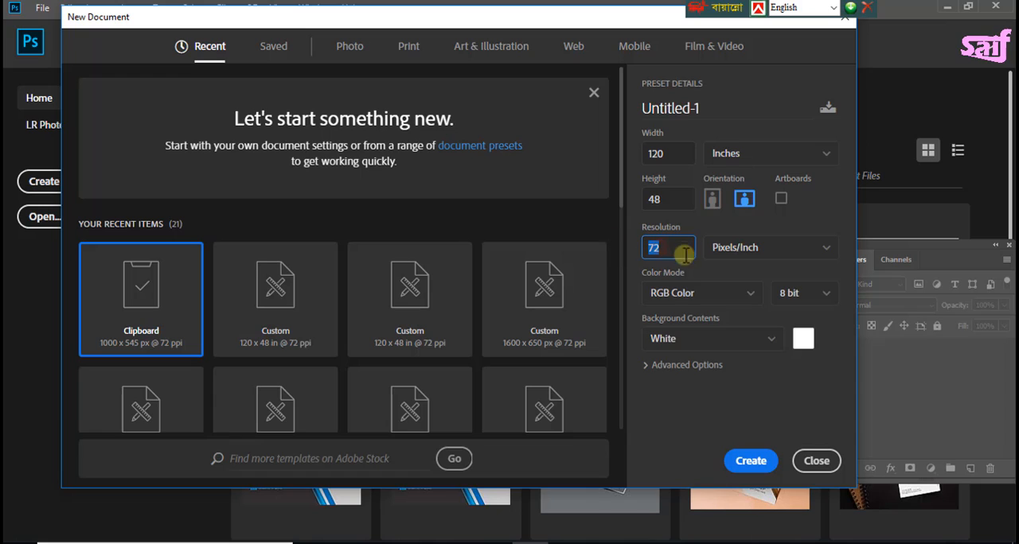
left_click(729, 296)
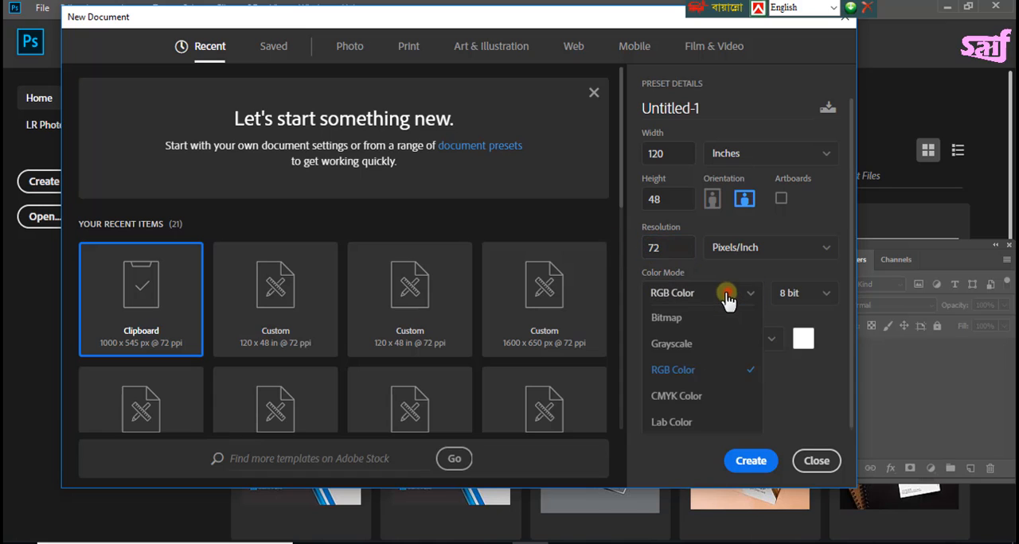
left_click(689, 398)
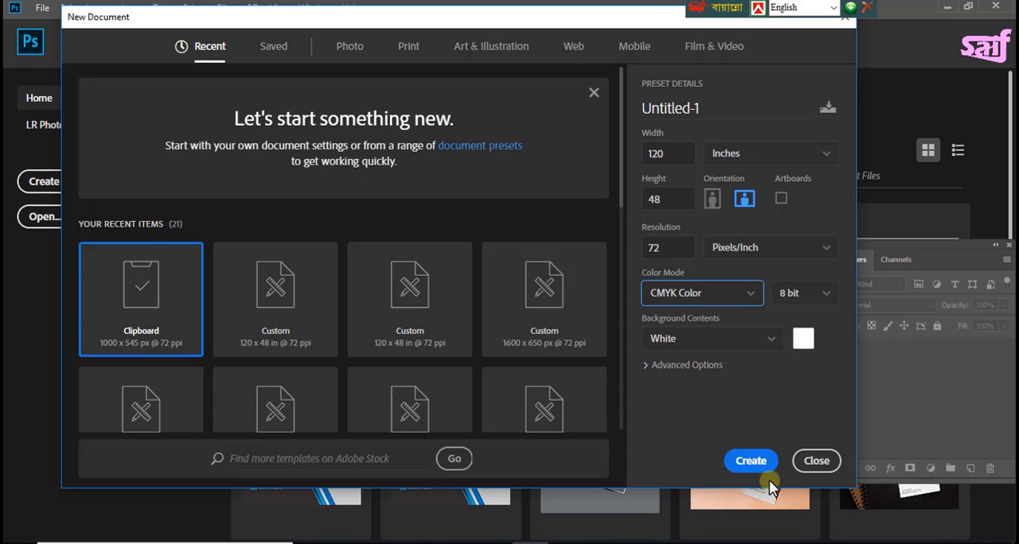
left_click(751, 461)
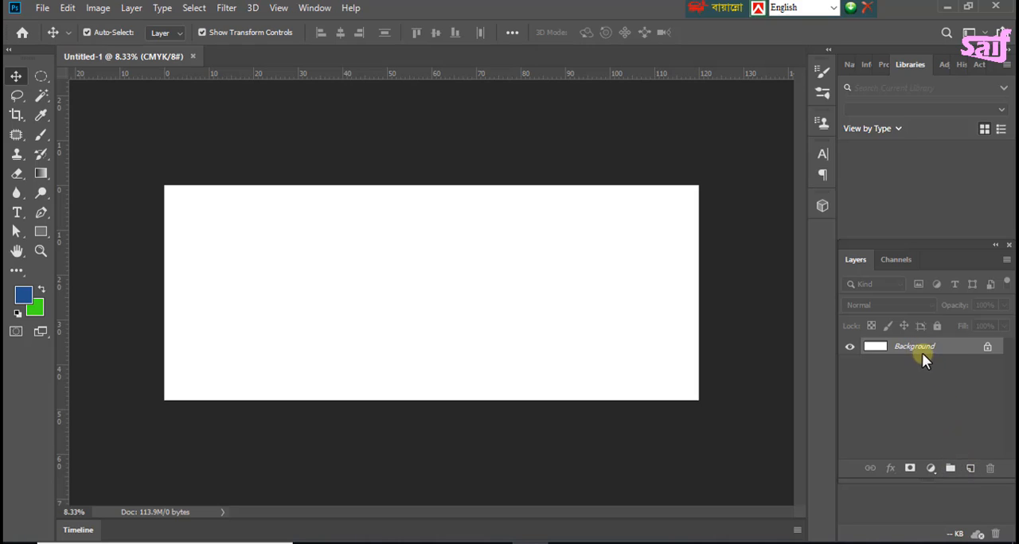
Step: Duplicate the Background layer and open the Gradient Editor to define a fill for the copy
left_click_drag(922, 353, 971, 469)
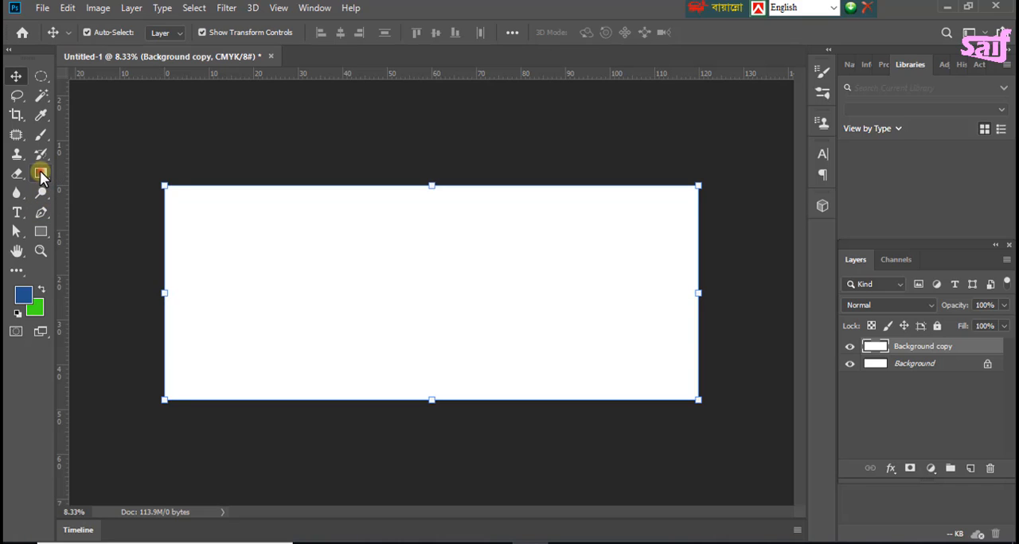
left_click(40, 173)
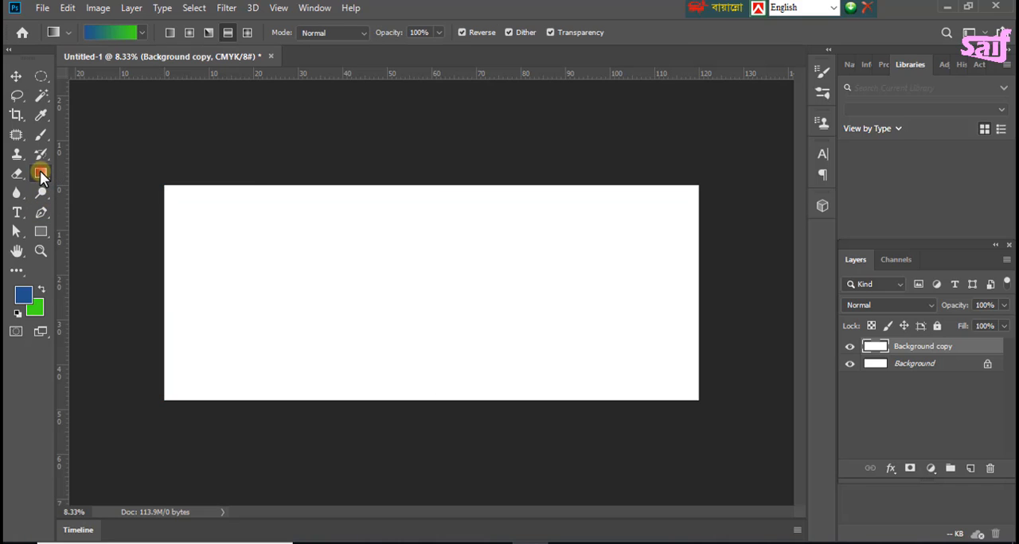
left_click(108, 33)
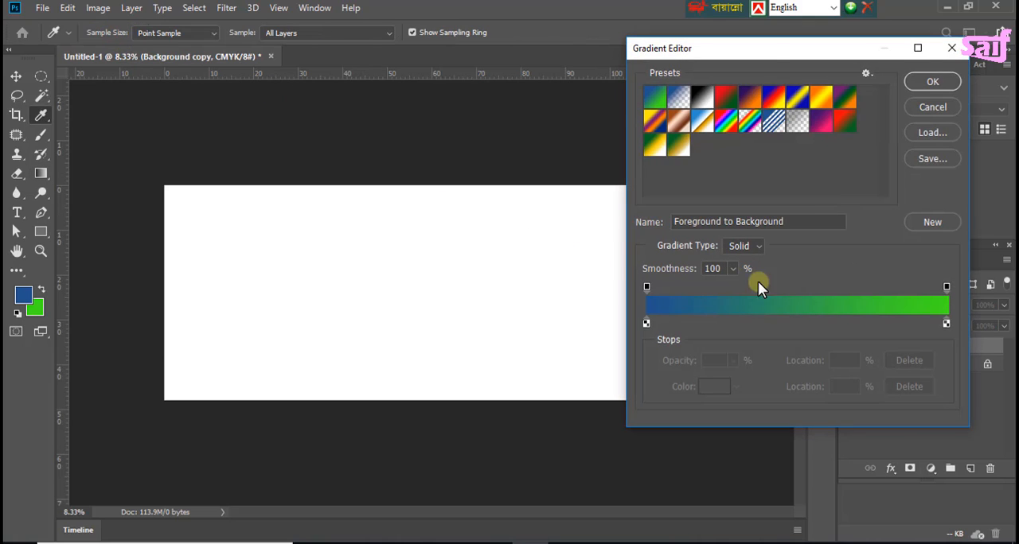
left_click_drag(768, 50, 732, 49)
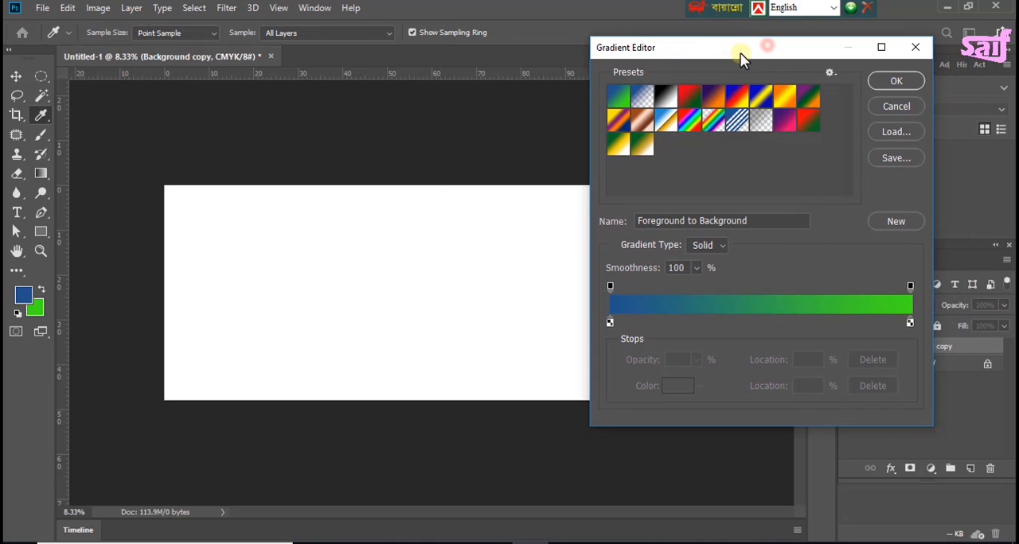
Step: Set the gradient's starting color stop to dark green 015107
double_click(609, 322)
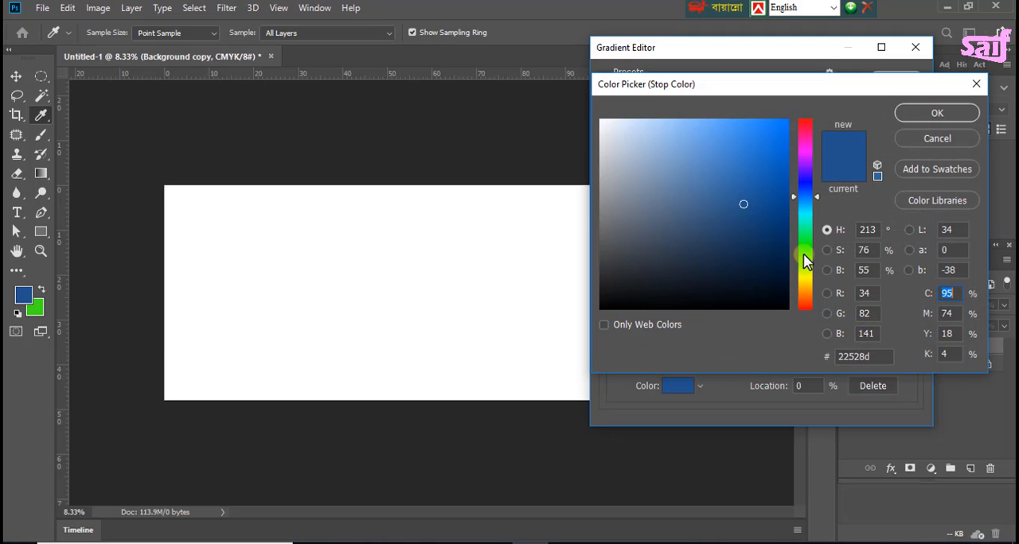
mouse_move(804, 263)
left_mouse_down()
mouse_move(813, 257)
mouse_move(814, 271)
mouse_move(809, 245)
left_mouse_up()
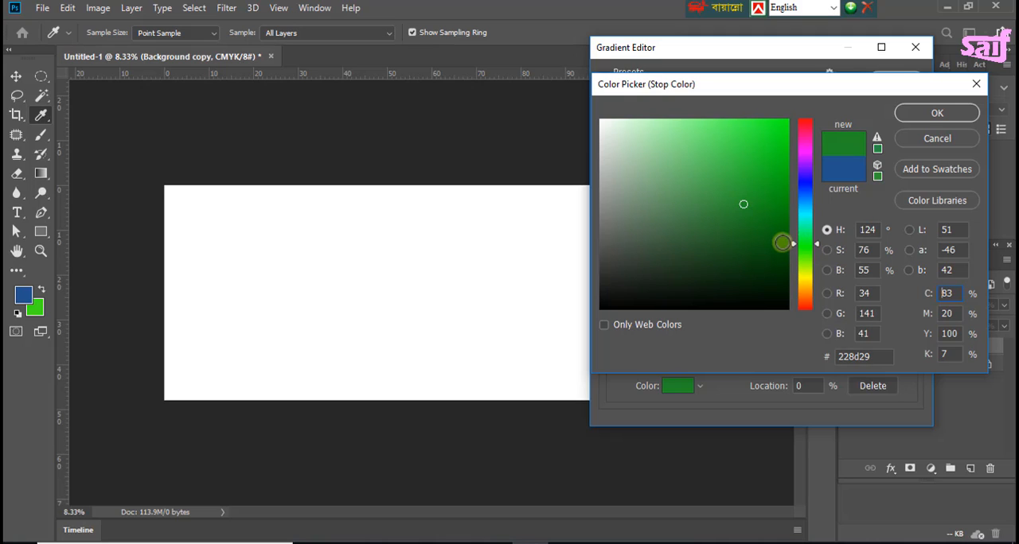
left_click(785, 249)
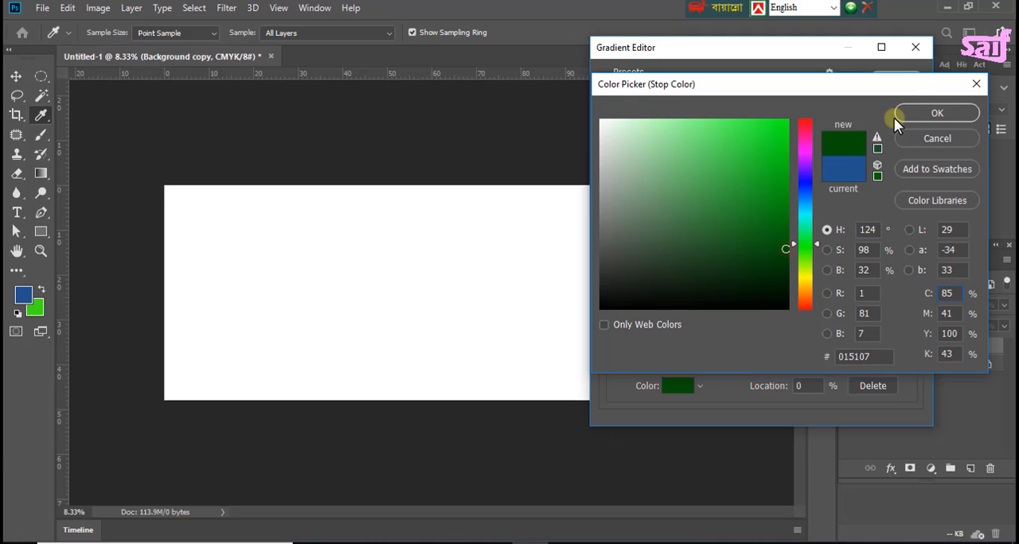
left_click(914, 112)
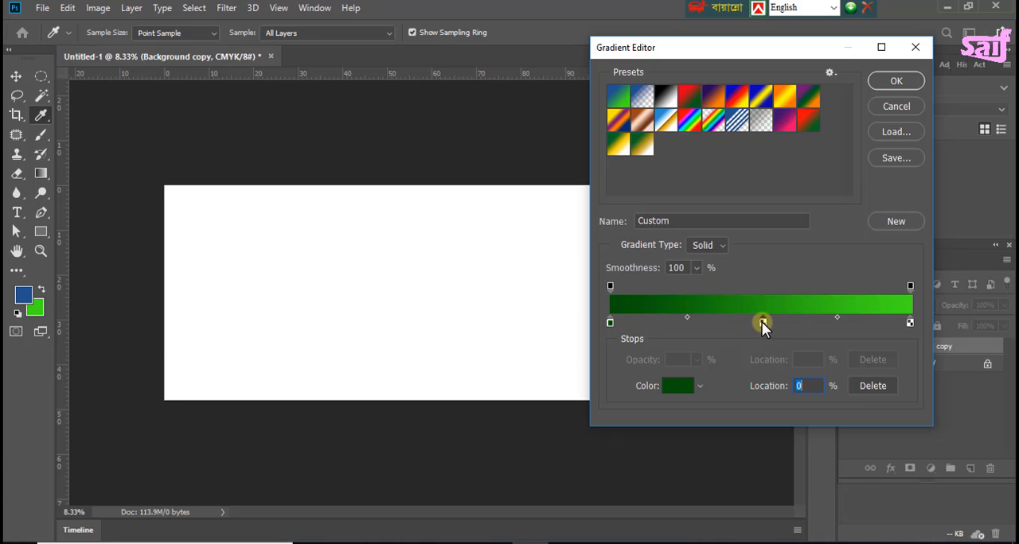
Step: Add a color stop at about 51% of the gradient and make it bright yellow
left_click(762, 321)
double_click(760, 320)
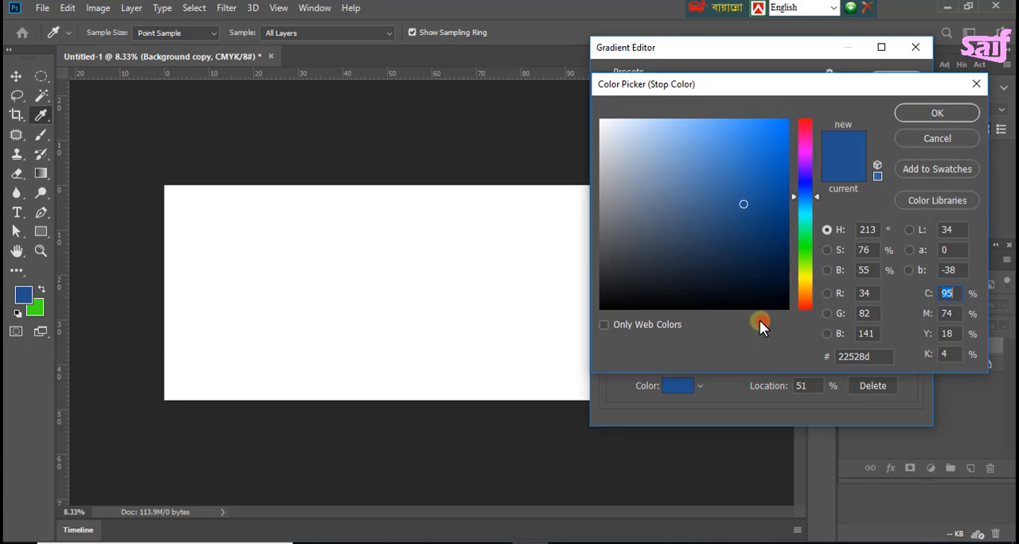
left_click(809, 282)
left_click_drag(810, 282, 810, 277)
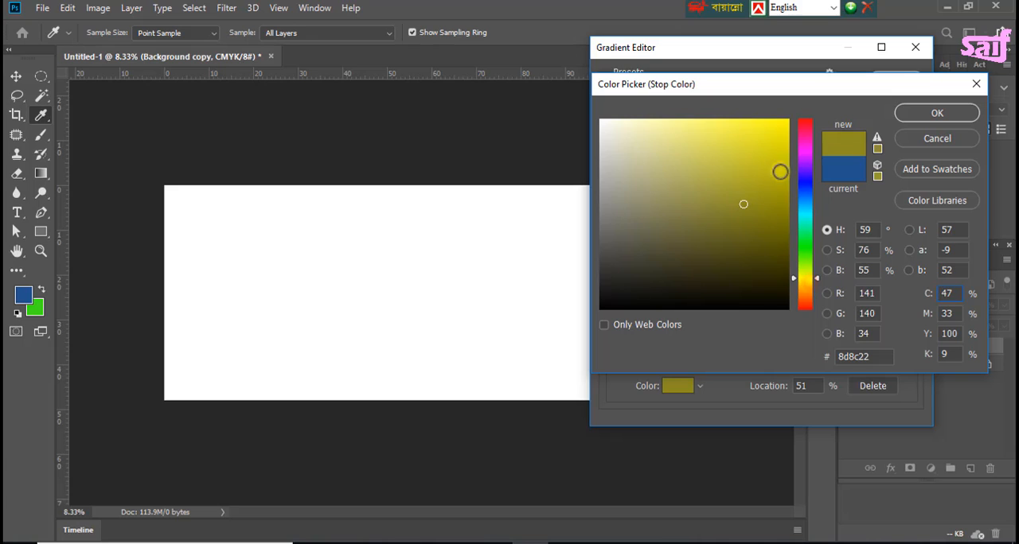
left_click_drag(777, 154, 786, 121)
left_click(935, 114)
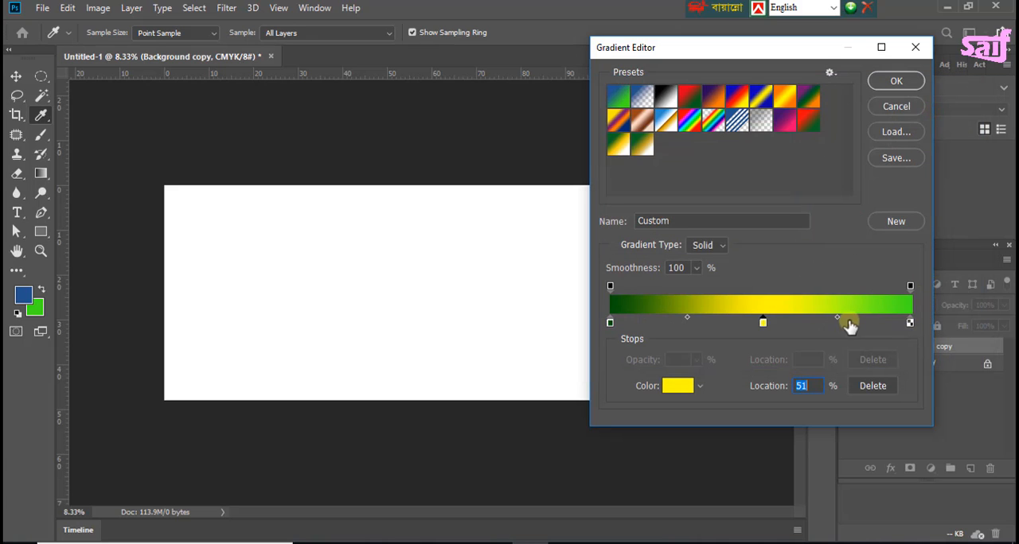
Step: Set the gradient's end color stop to white ffffff and move the yellow stop to 75%
double_click(911, 322)
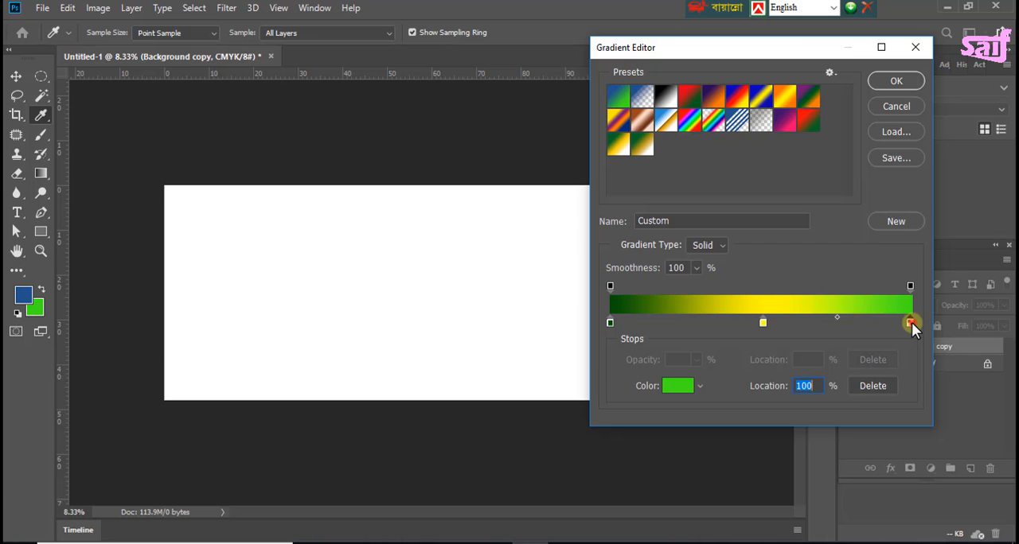
left_click_drag(623, 146, 581, 112)
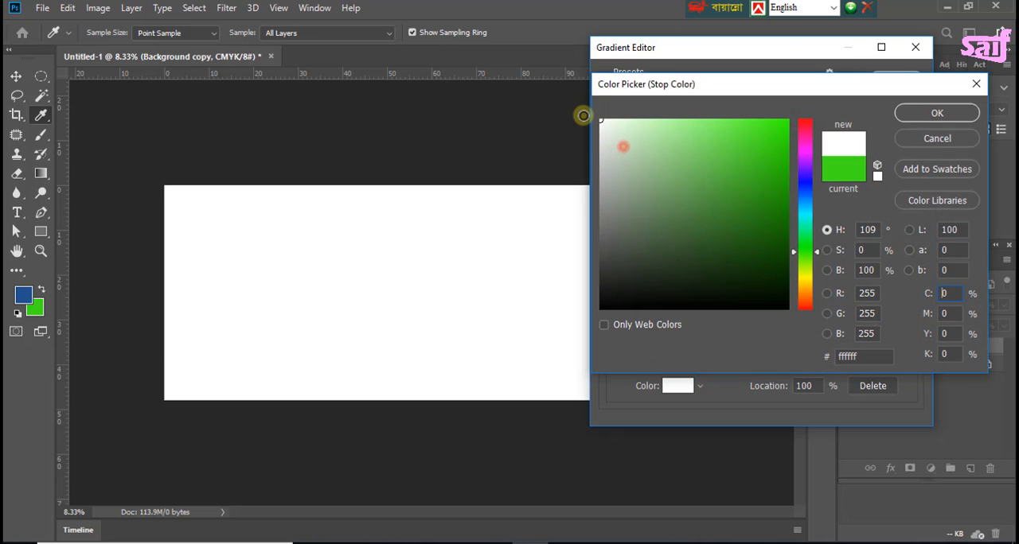
left_click(931, 111)
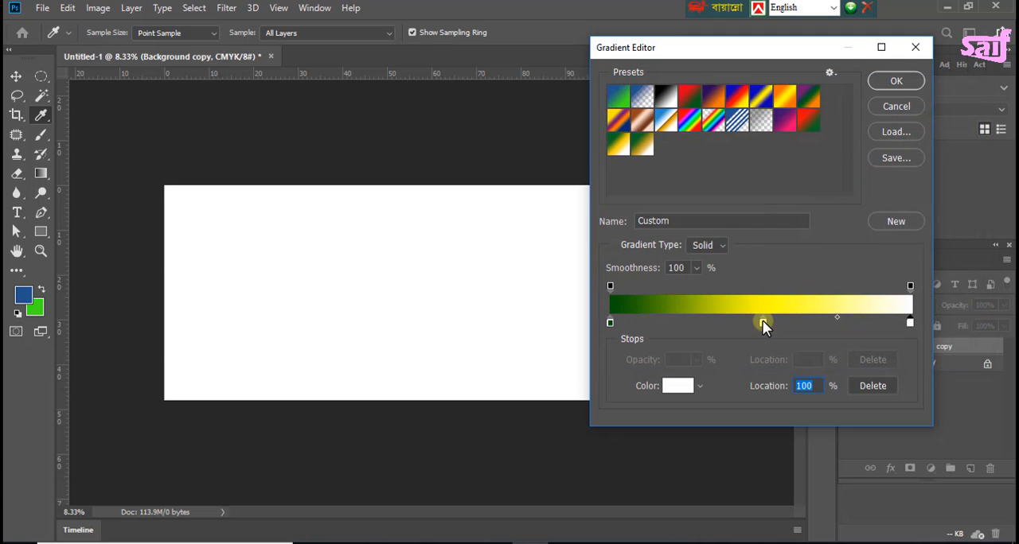
left_click_drag(763, 322, 879, 316)
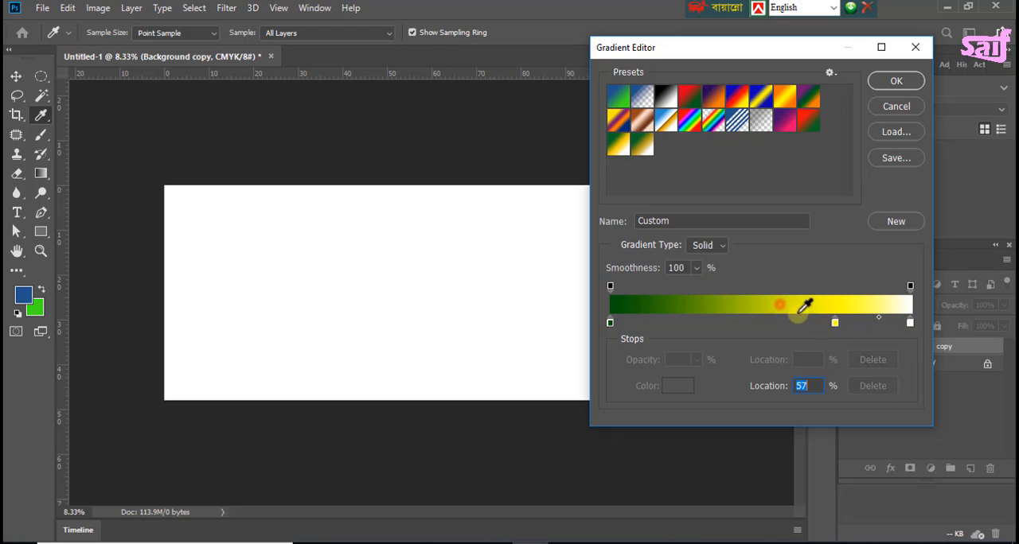
left_click(836, 322)
left_click(728, 321)
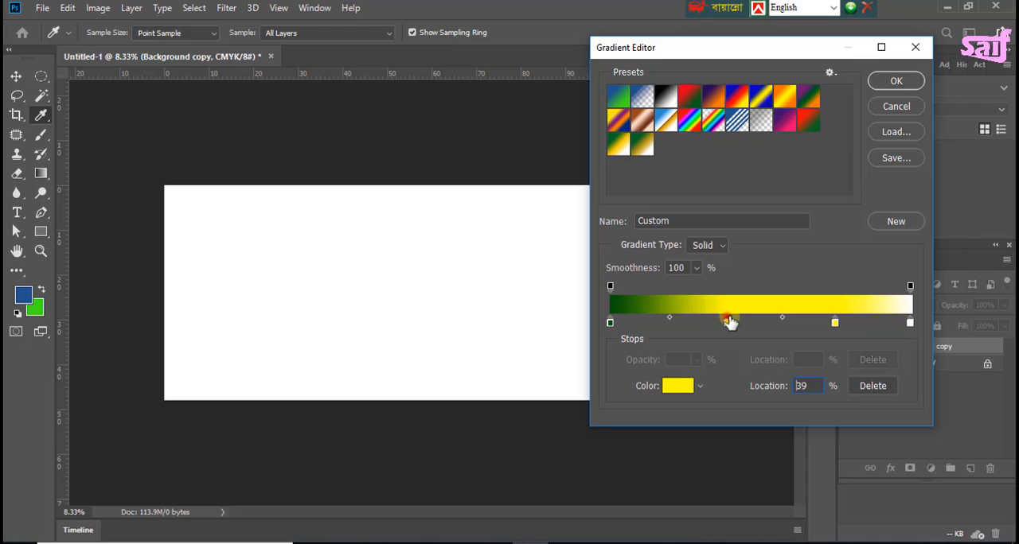
left_click_drag(730, 323, 735, 322)
key("Delete")
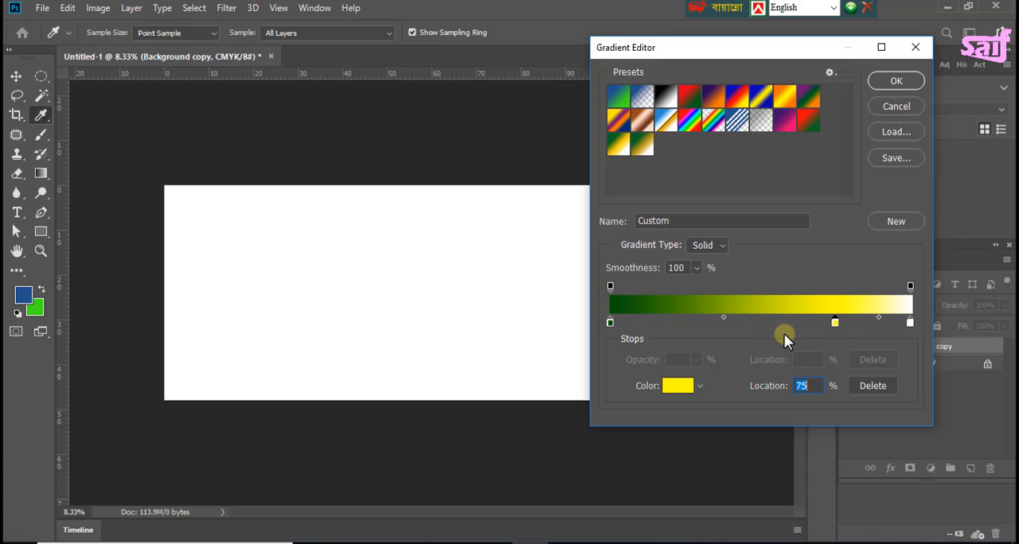
Step: Move the midpoint between the green and yellow stops to 66% and accept the custom gradient
left_click_drag(721, 316, 758, 315)
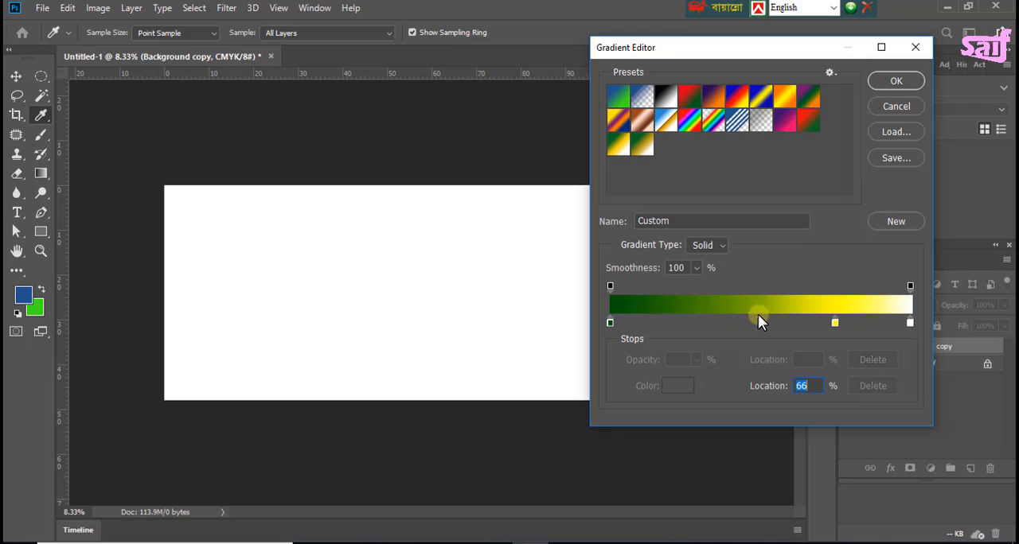
left_click(896, 81)
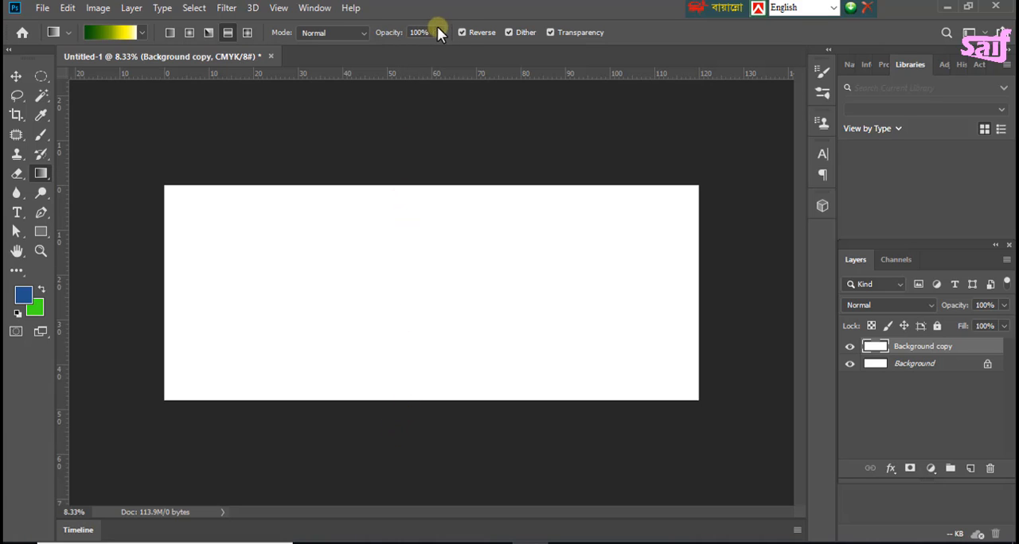
Step: Turn off Reverse and fill the Background copy layer with a vertical gradient from its top edge to its bottom edge
left_click(462, 32)
left_click_drag(414, 178, 411, 407)
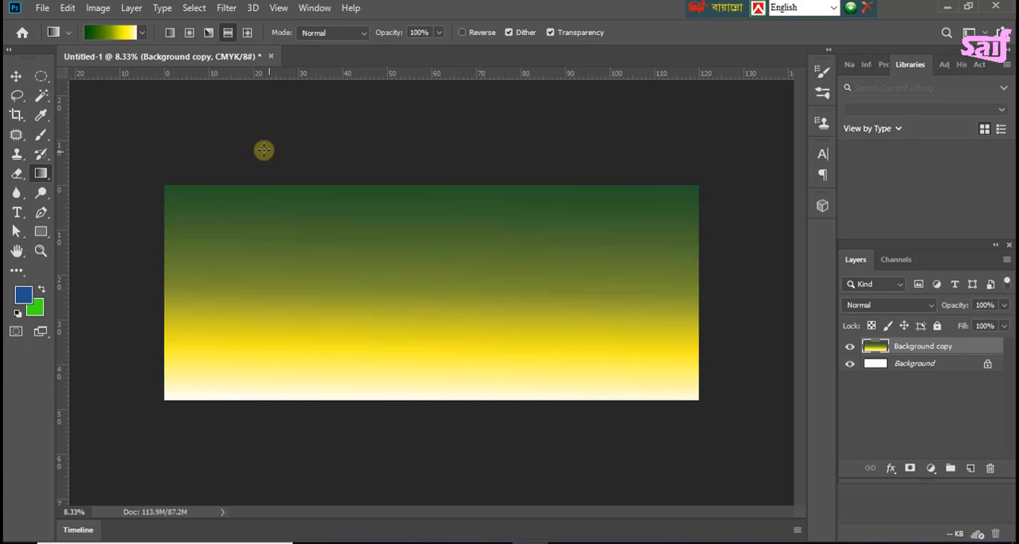
left_click(16, 78)
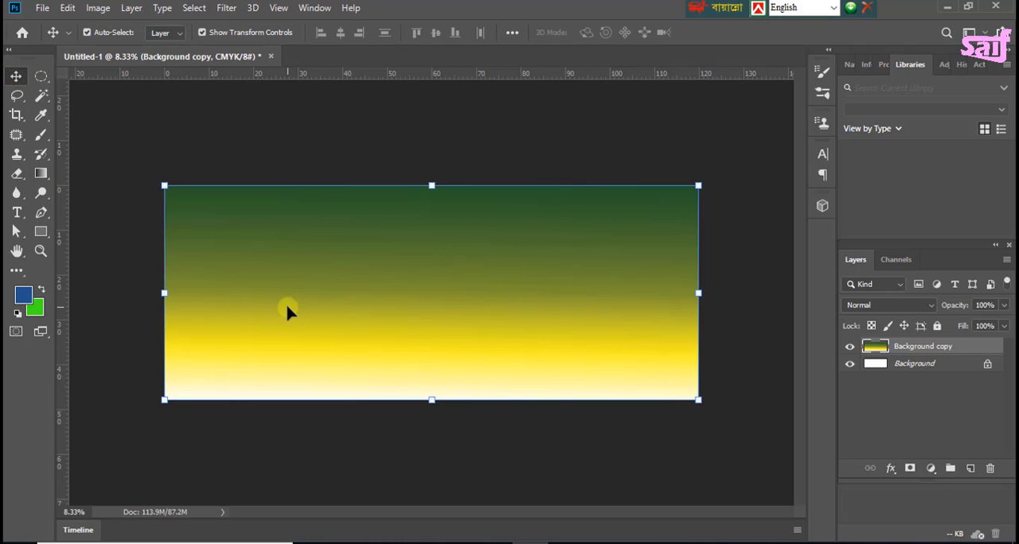
left_click(17, 213)
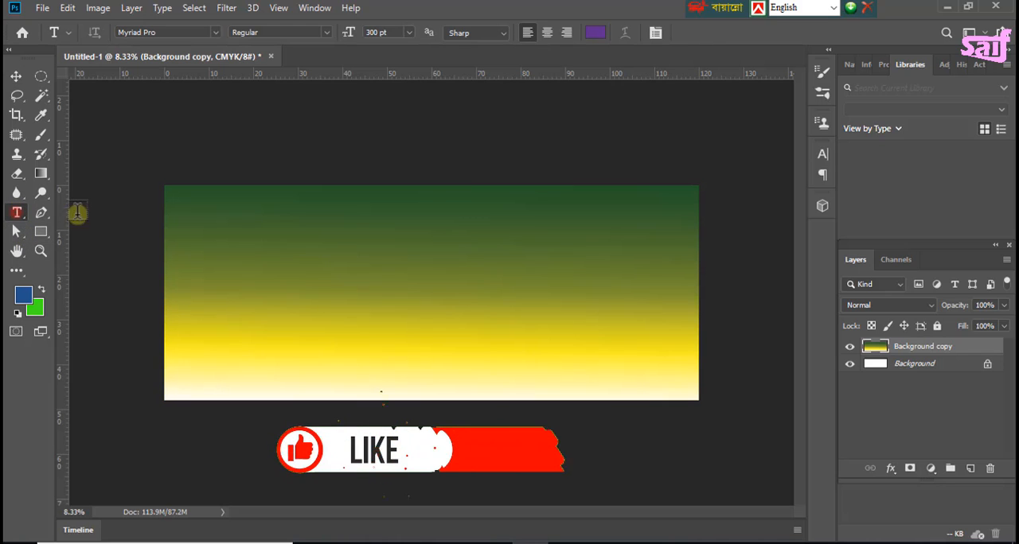
left_click(188, 223)
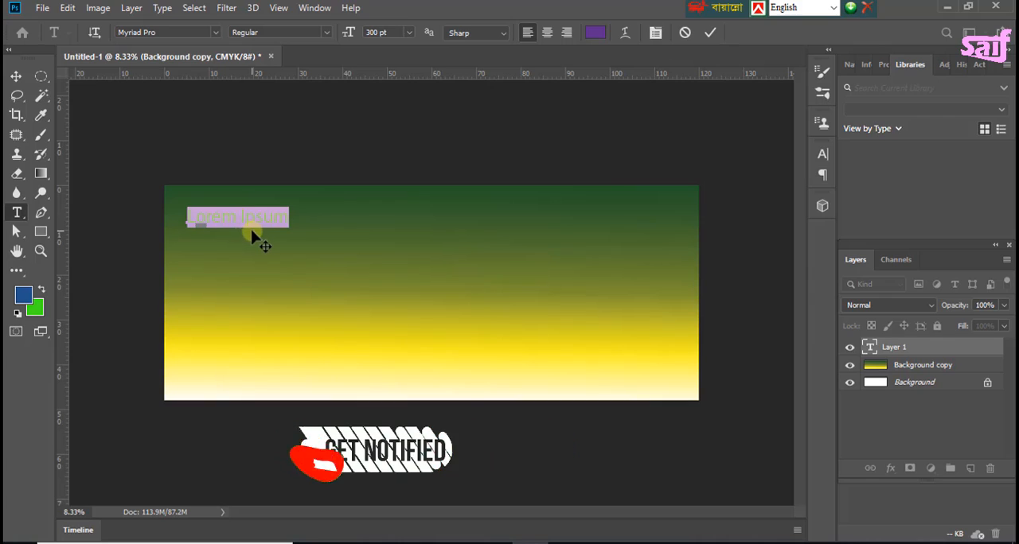
key("ctrl+Return")
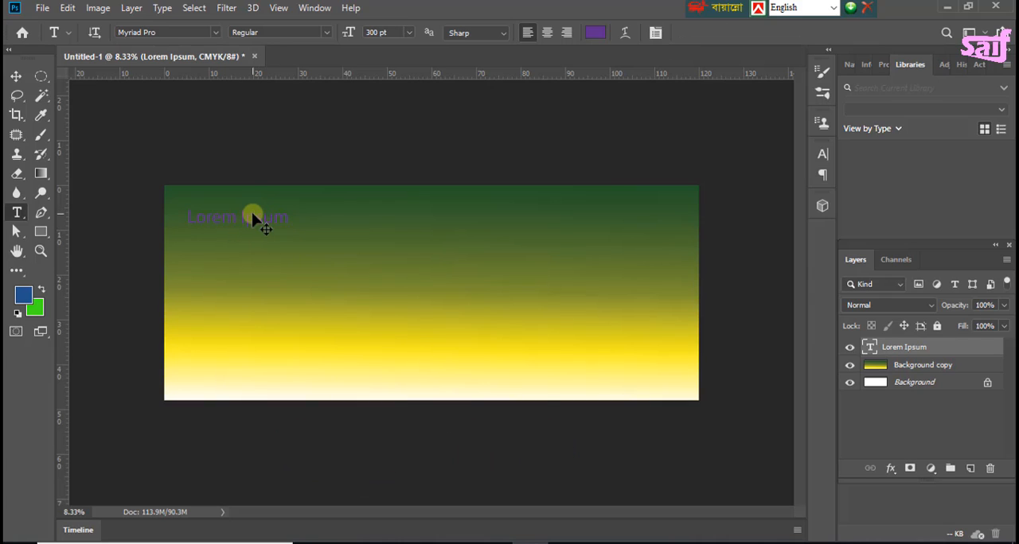
key("ctrl+z")
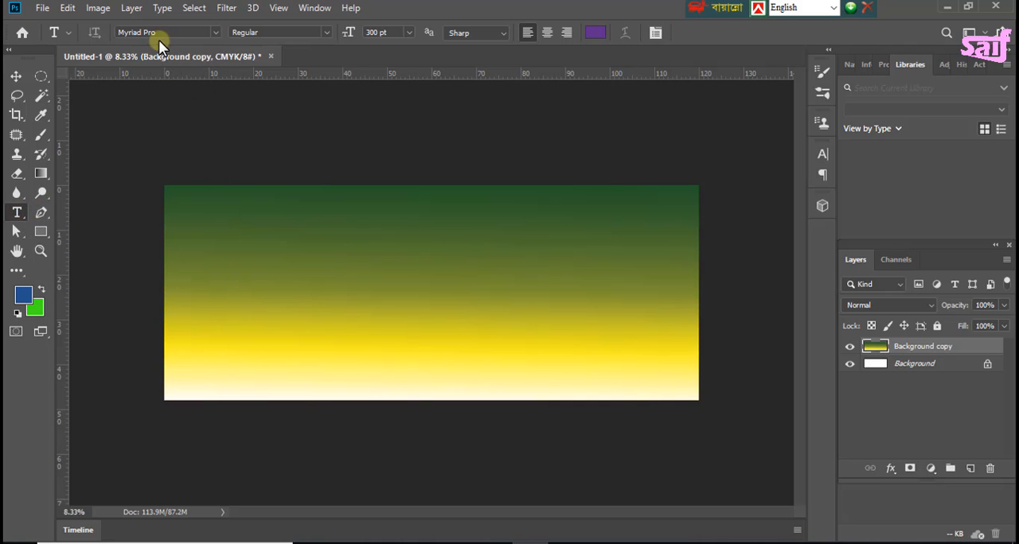
Step: Set the text font to SutonnyMJ and the font size to 550 pt
left_click(215, 32)
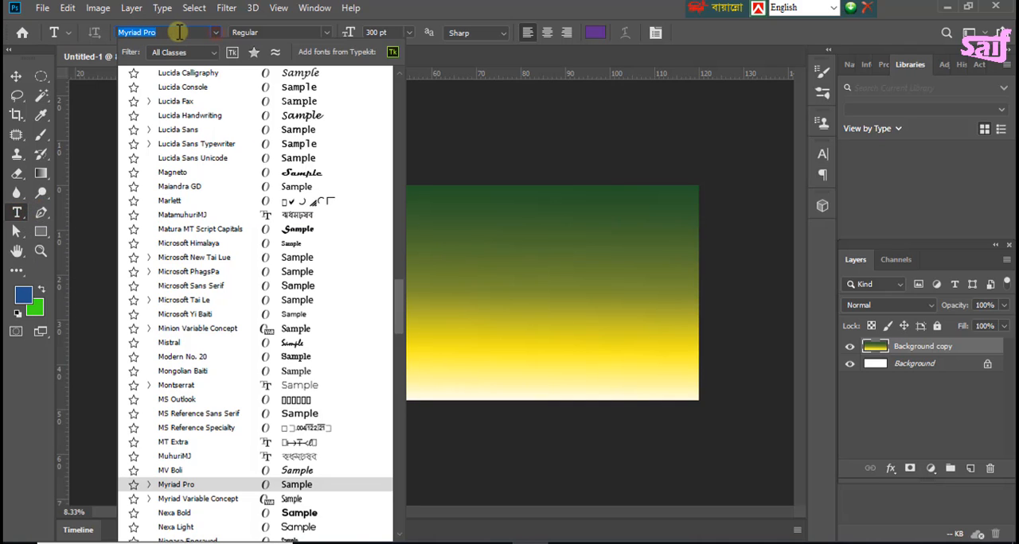
left_click_drag(399, 316, 422, 441)
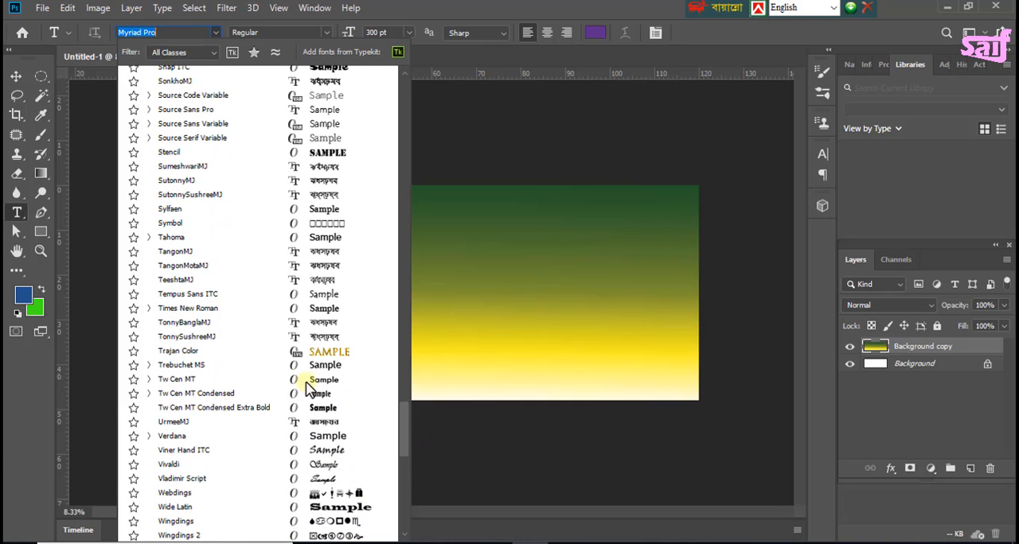
left_click(180, 182)
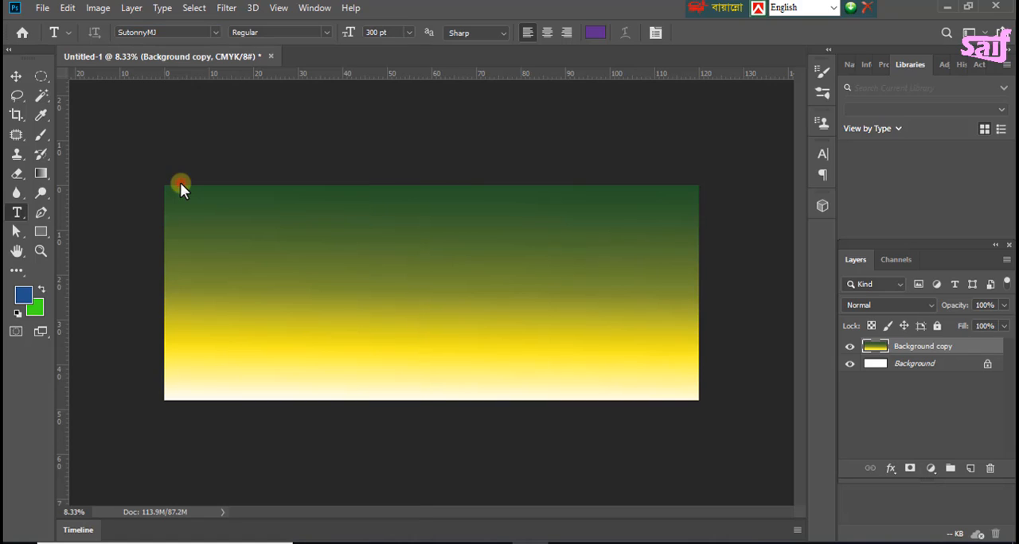
left_click(390, 33)
Step: Place an empty text layer on the banner and switch the Bijoy keyboard layout to Bijoy Classic
left_click(205, 224)
left_click(758, 8)
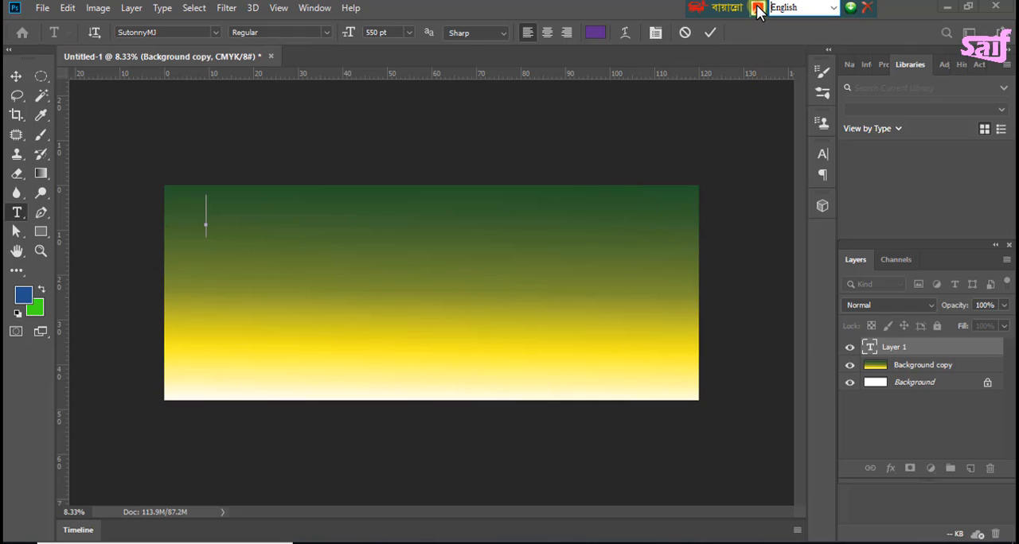
left_click(834, 8)
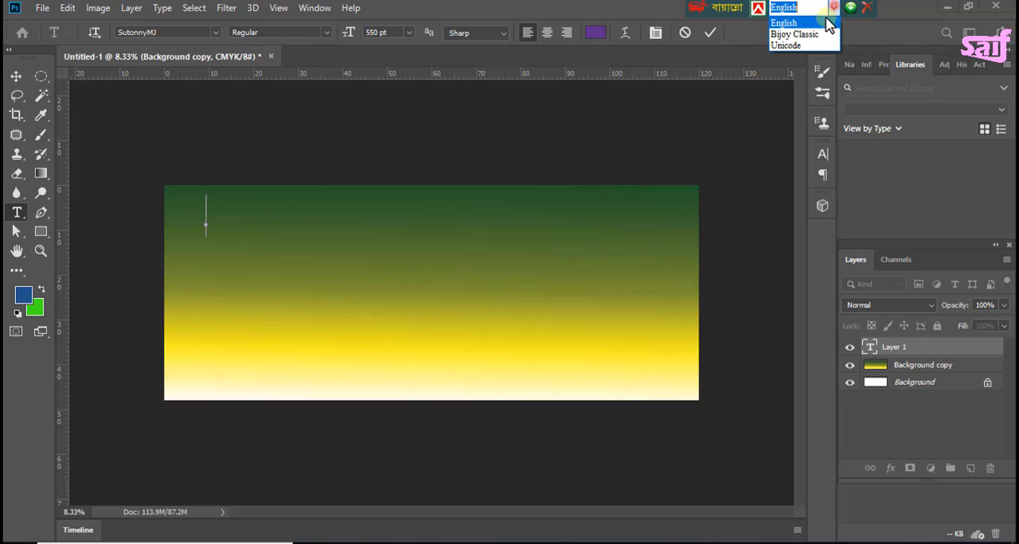
left_click(785, 35)
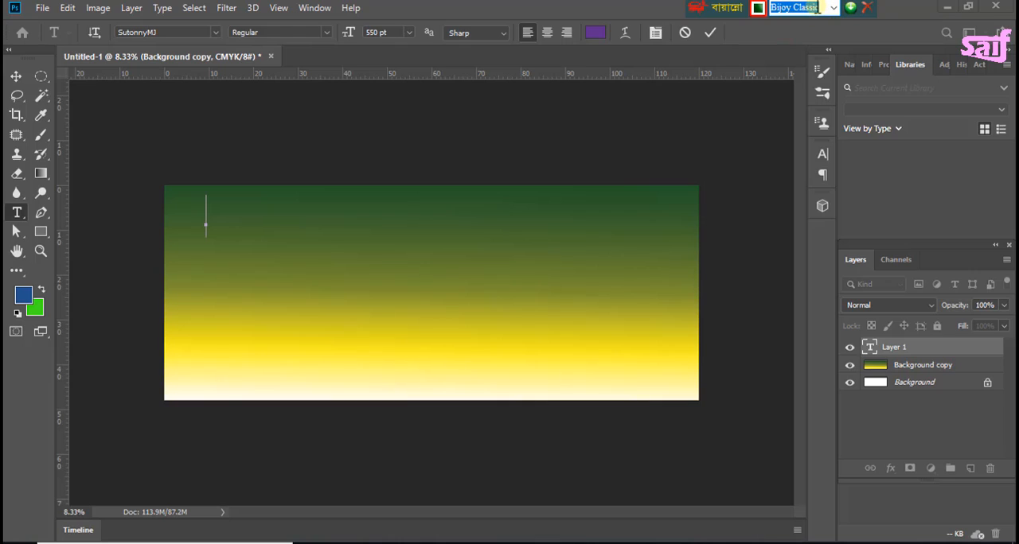
left_click(816, 8)
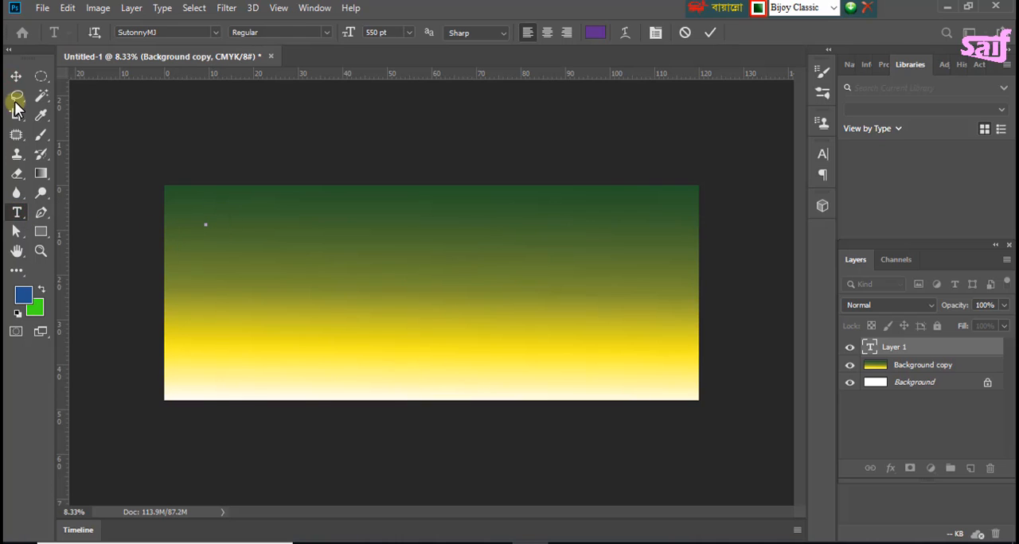
left_click(16, 76)
left_click(185, 273)
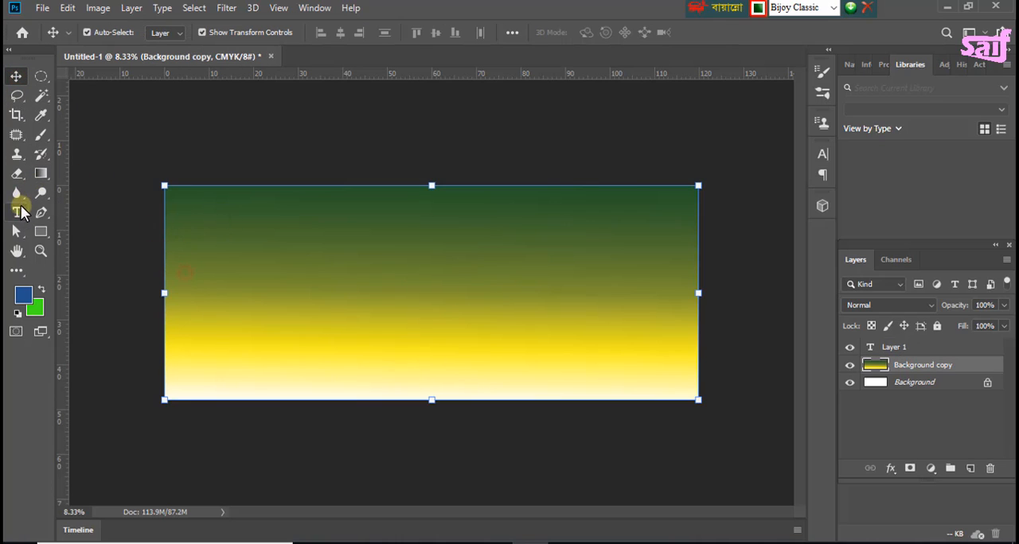
Step: Start a new text line near the banner's upper-left corner and set the text color to black 000000
left_click(17, 212)
left_click(189, 211)
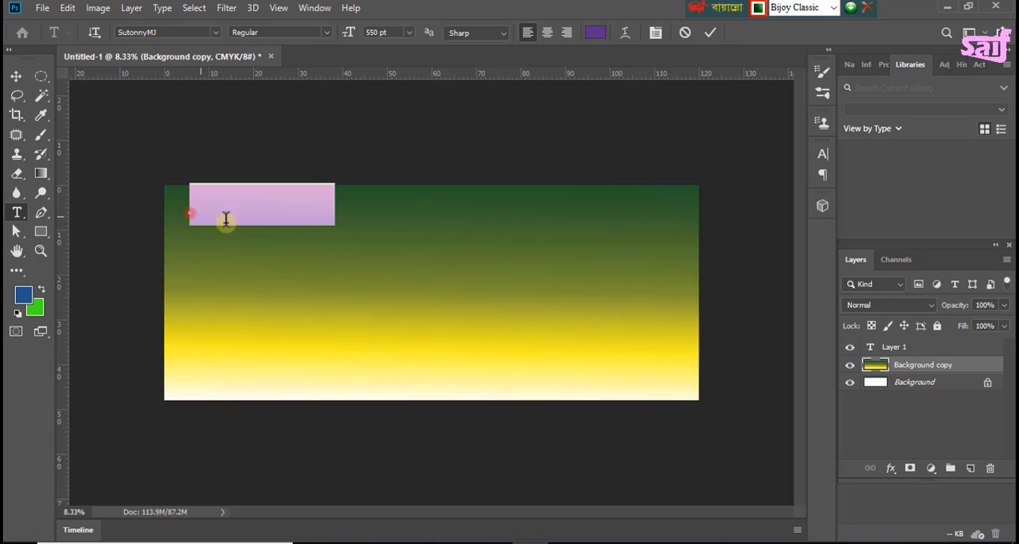
type("ক")
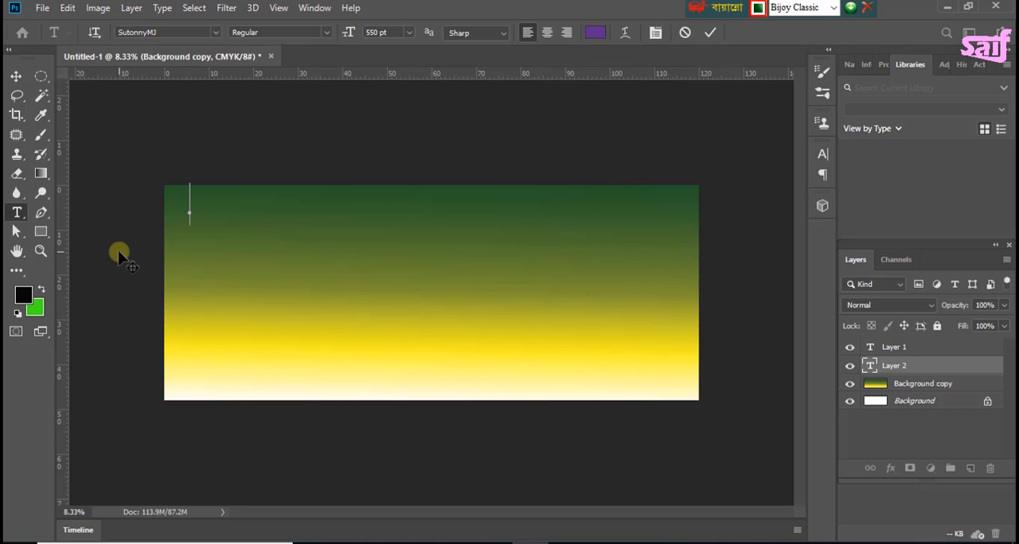
type("ক")
key("BackSpace")
key("BackSpace")
left_click(595, 34)
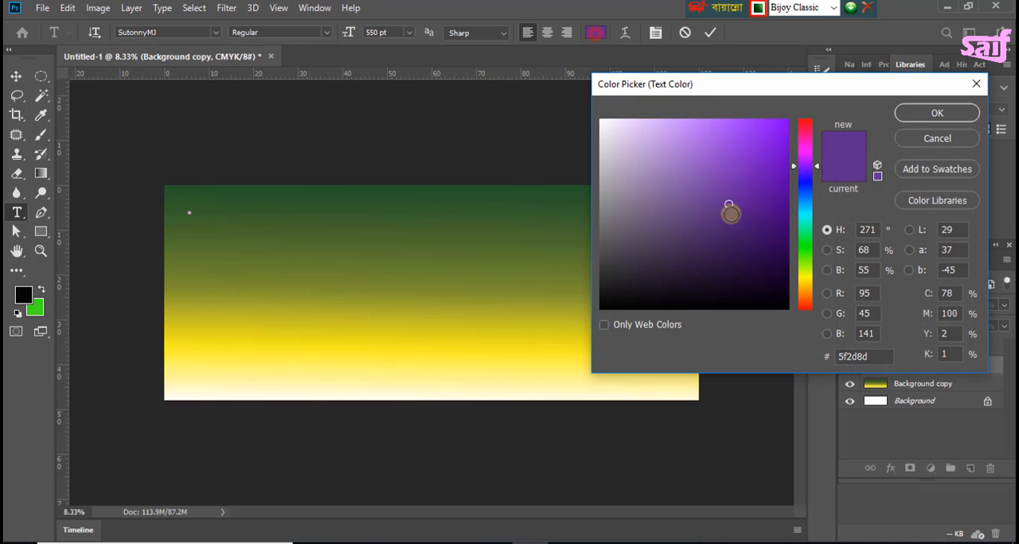
left_click_drag(688, 257, 601, 309)
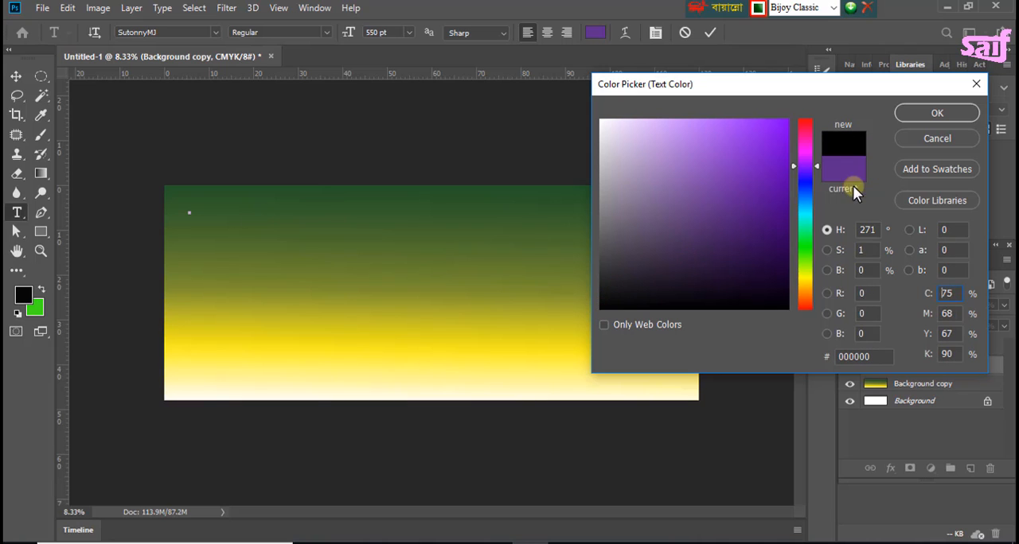
left_click(939, 112)
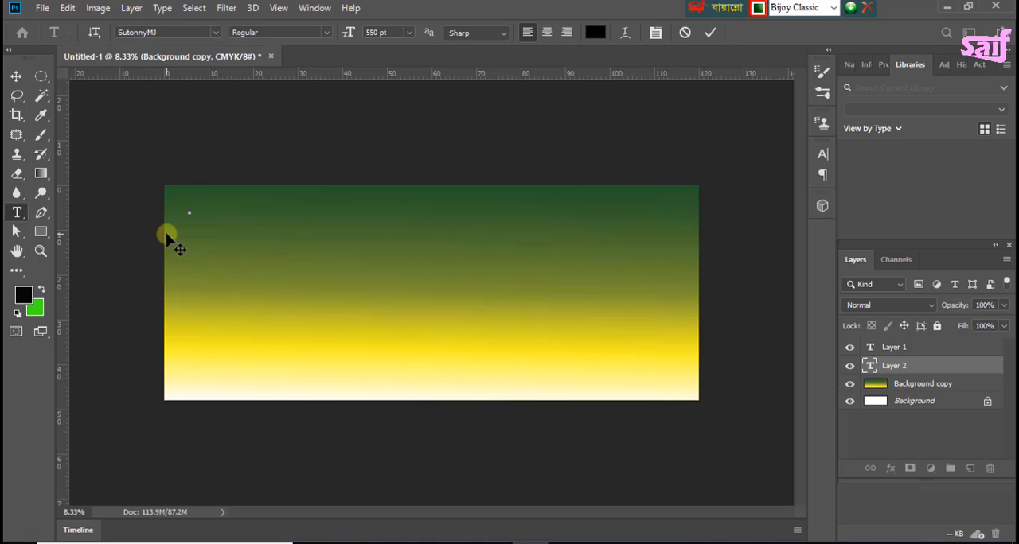
Step: Enter the heading "হাজীগঞ্জ পলিটেকনিক ইনস্টিটিউট, হাজীগঞ্জ, চাঁদপুর" across the top of the banner
type("ifuDoIgu")
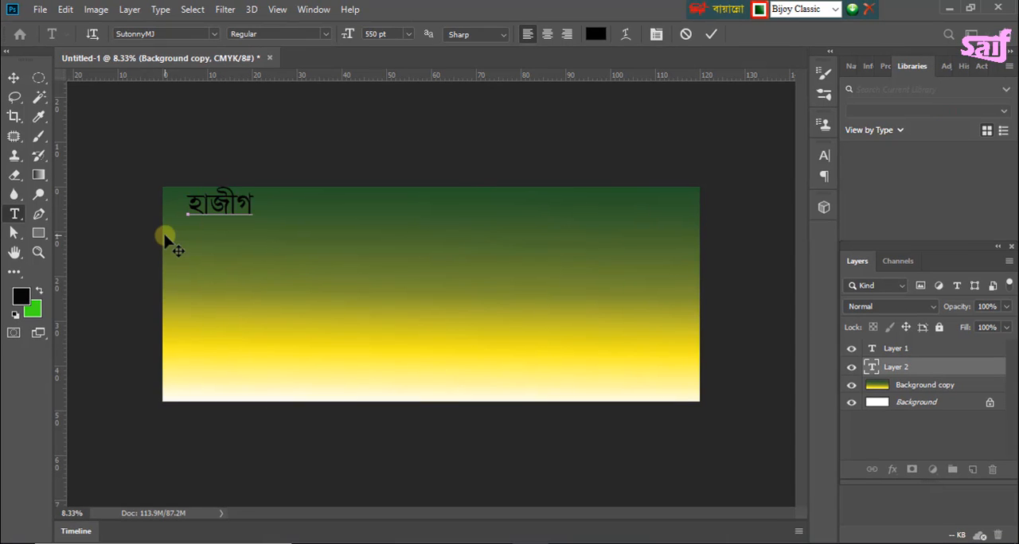
type(" rdVctjdb")
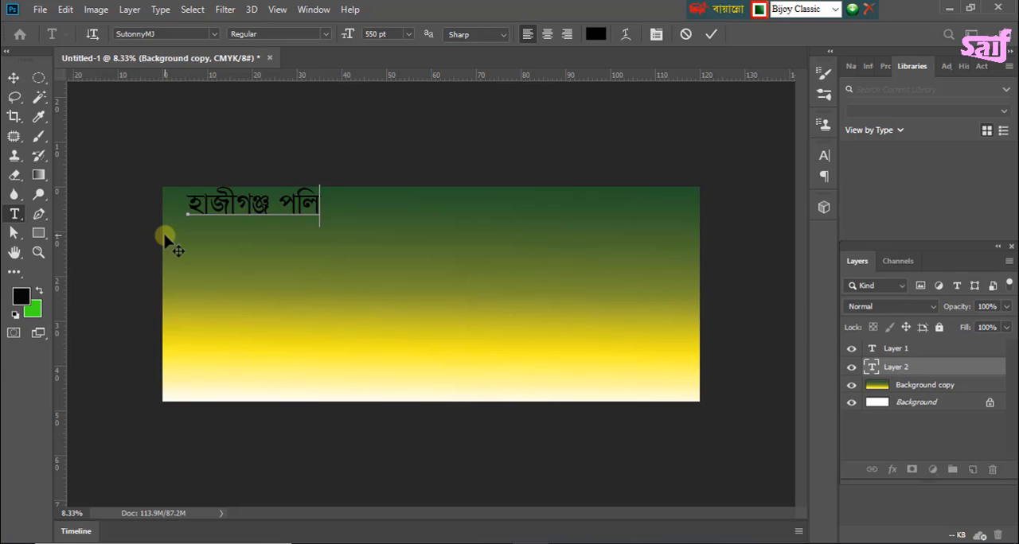
type("j gd")
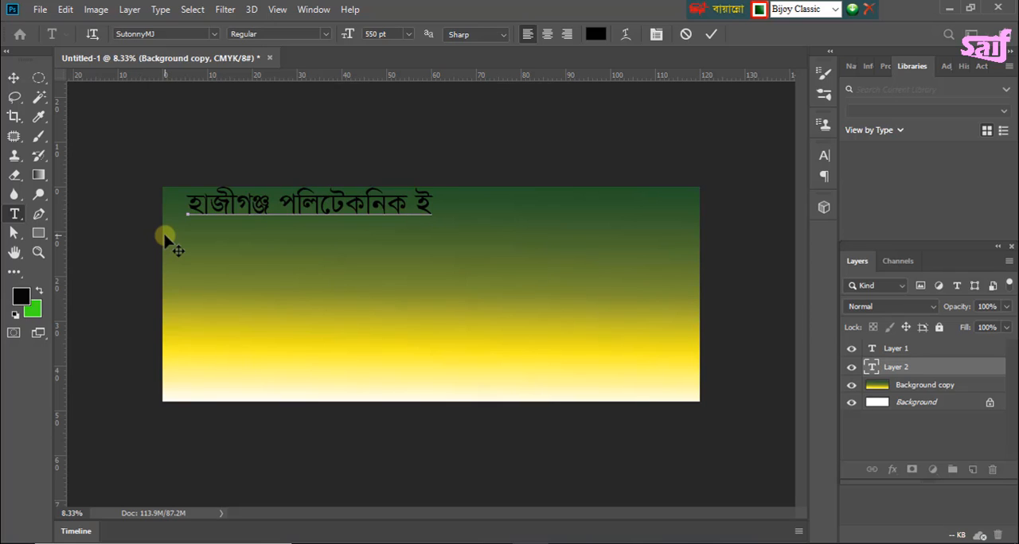
type("bdngtdtgst")
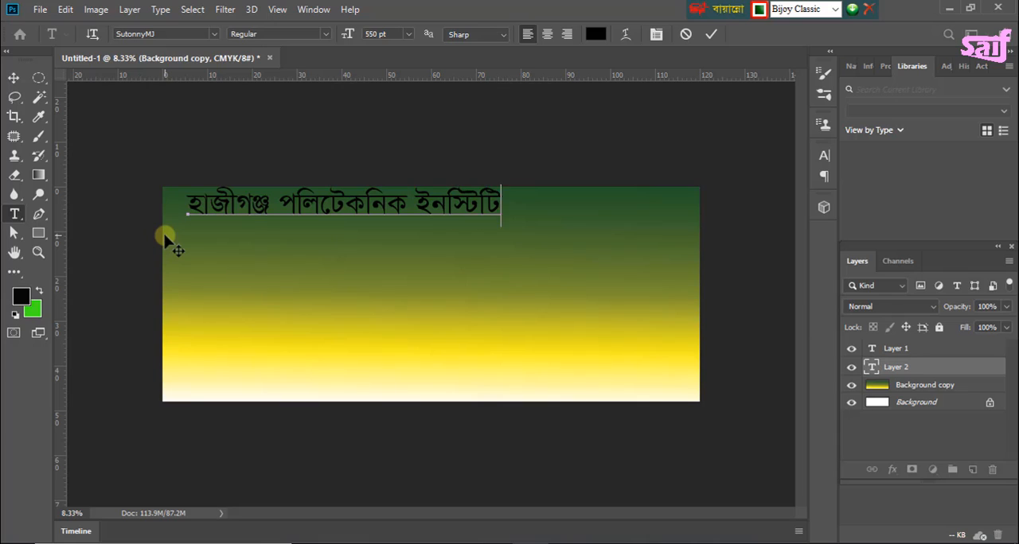
type(" , ifuDoIgu")
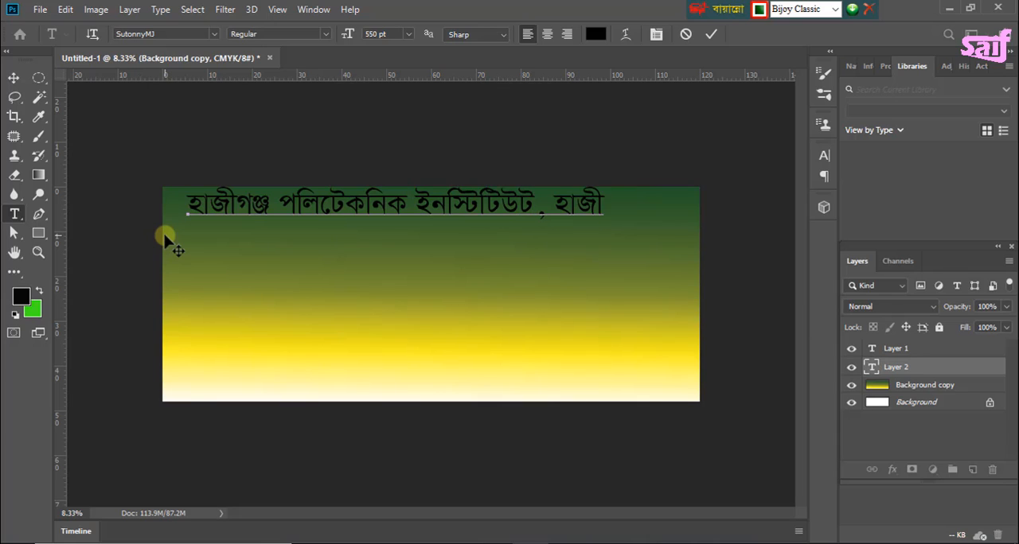
type(" ,")
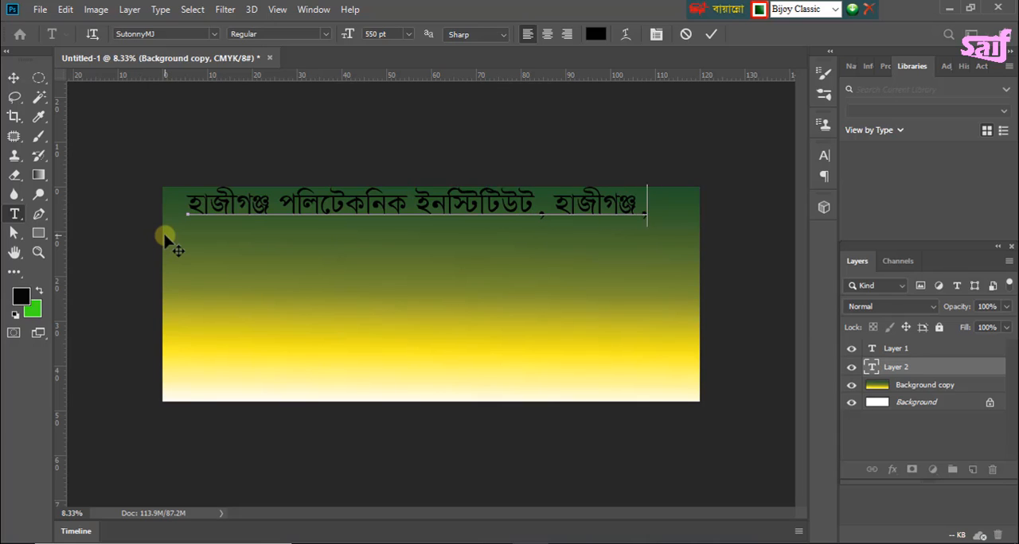
type(" yf&lrsv")
Step: Move the heading left and slightly down, and add a closing "।" after চাঁদপুর
left_click(14, 78)
mouse_move(306, 210)
left_mouse_down()
mouse_move(277, 216)
mouse_move(301, 209)
left_mouse_up()
key("t")
left_click(689, 216)
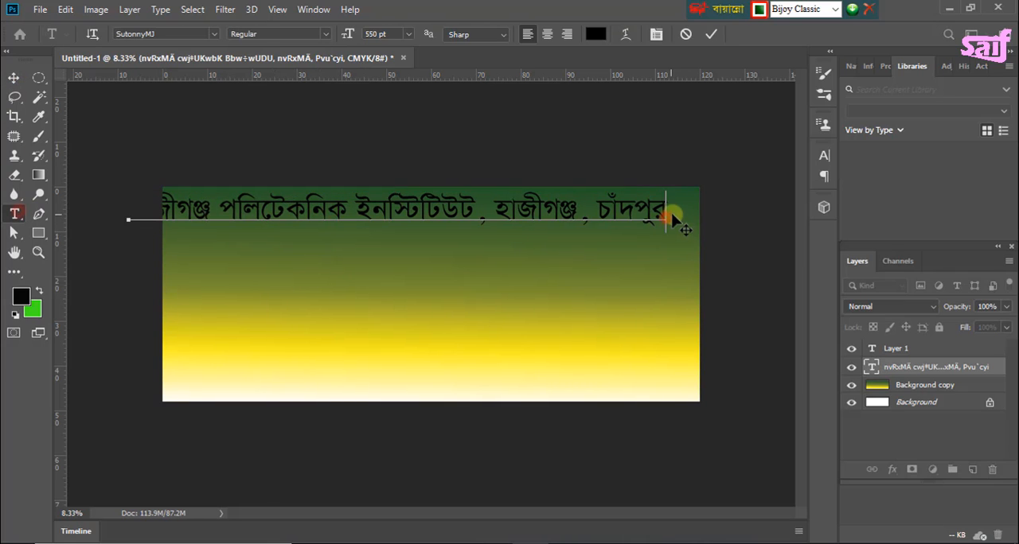
type("G")
left_click(13, 78)
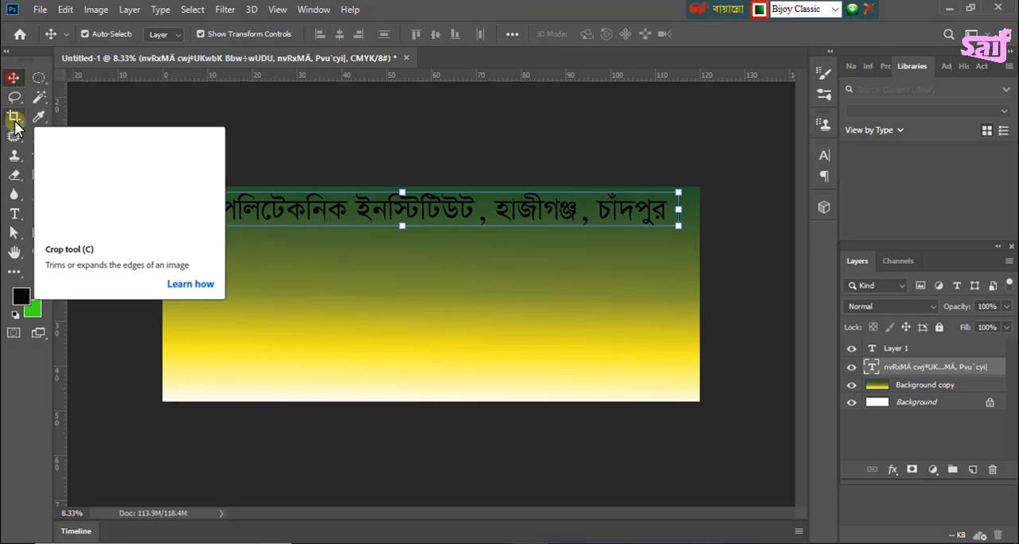
Step: Add a second text line "মহান বিজয় দিবস-২০২০" directly below the heading
left_click(14, 213)
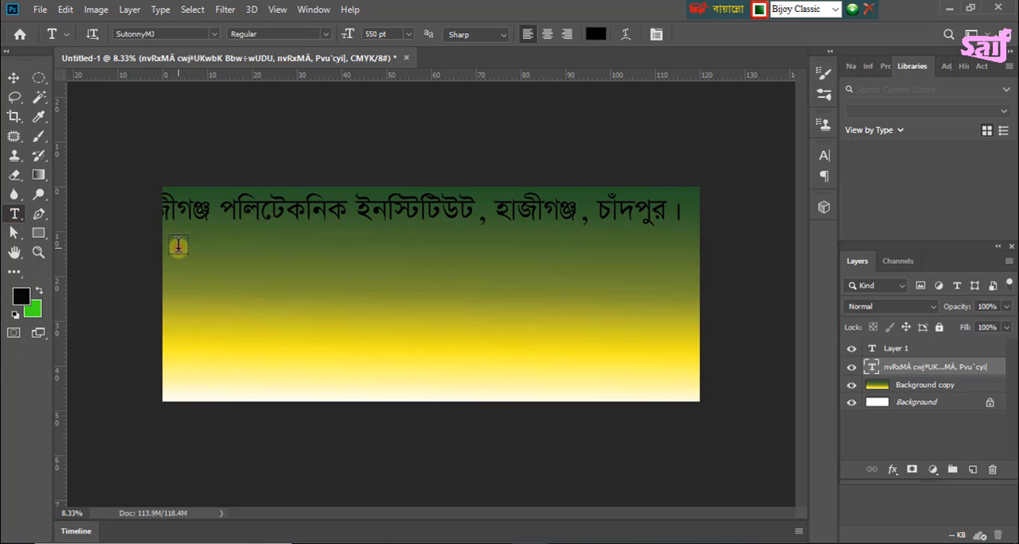
left_click(178, 247)
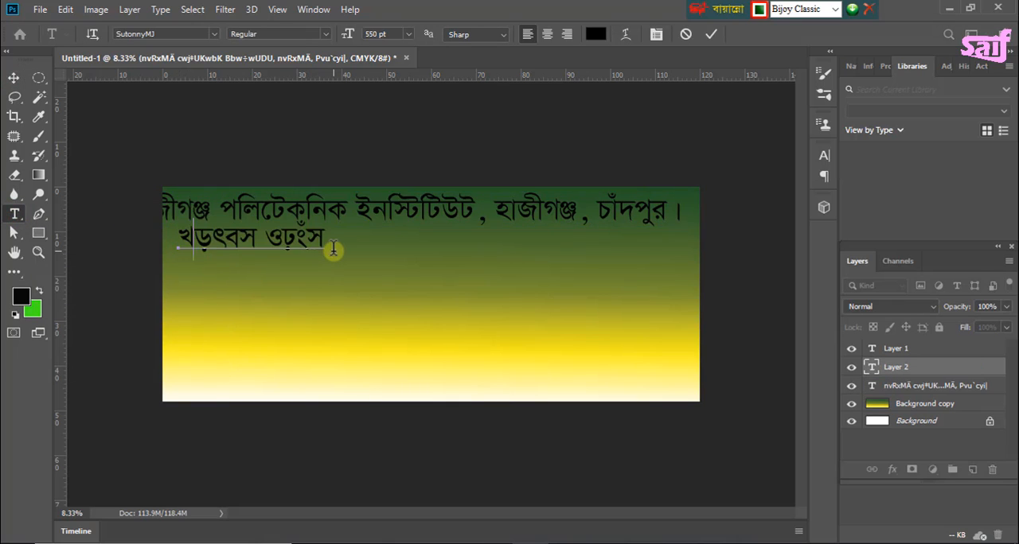
type("মহা")
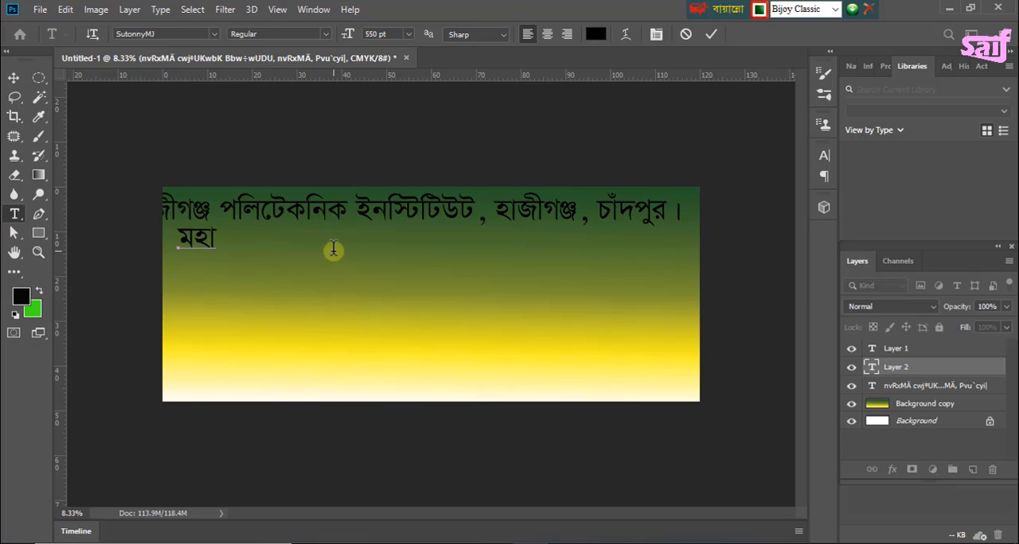
type("ন বিজয় ি")
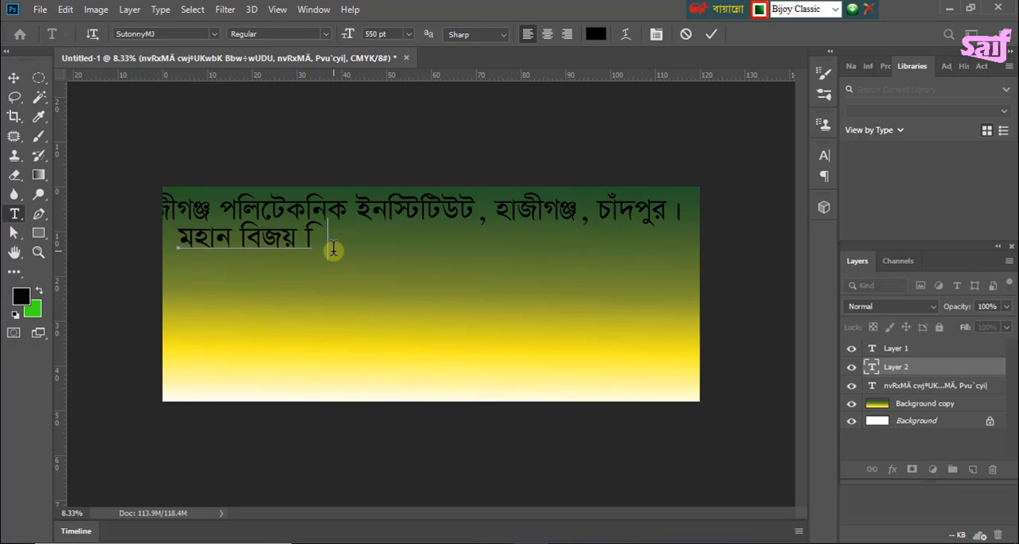
type("দবস-২০২০")
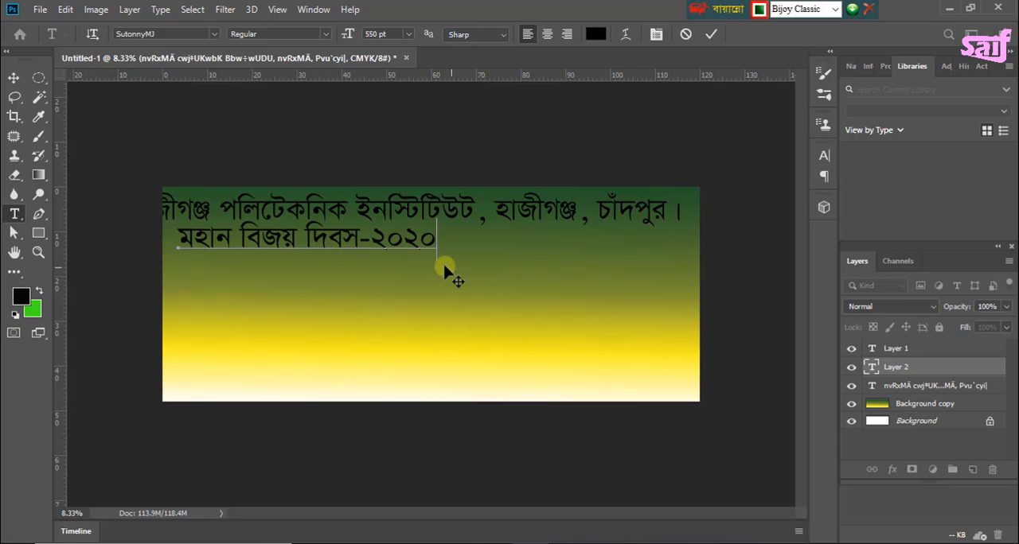
left_click(14, 77)
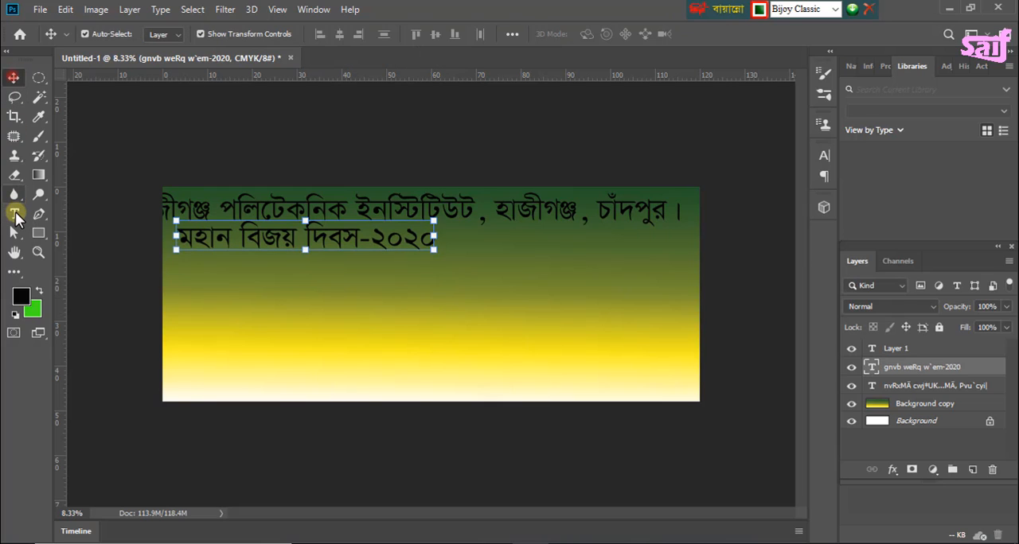
Step: Start a new text line below "মহান বিজয় দিবস-২০২০" and set its font size to 250 pt
left_click(15, 213)
left_click(187, 275)
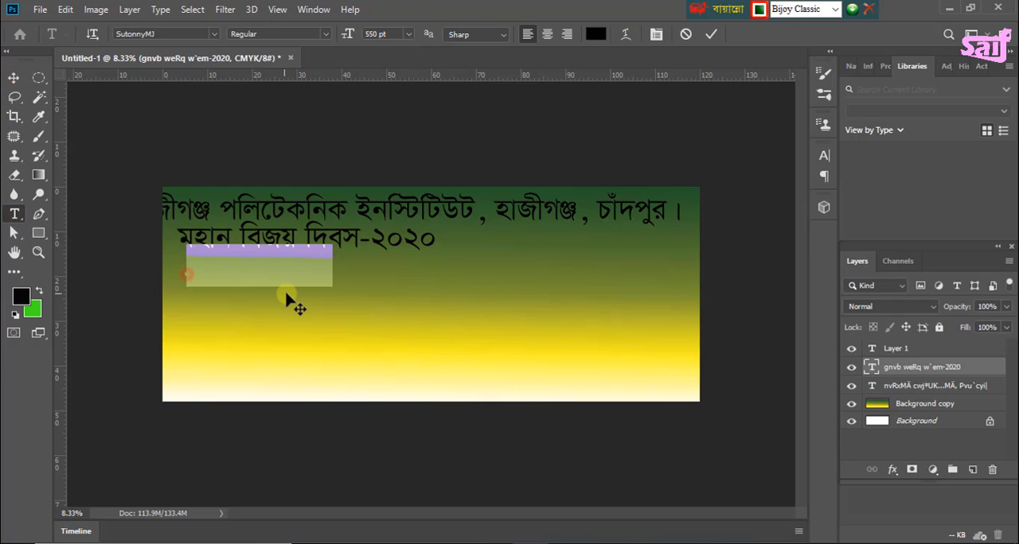
left_click(395, 34)
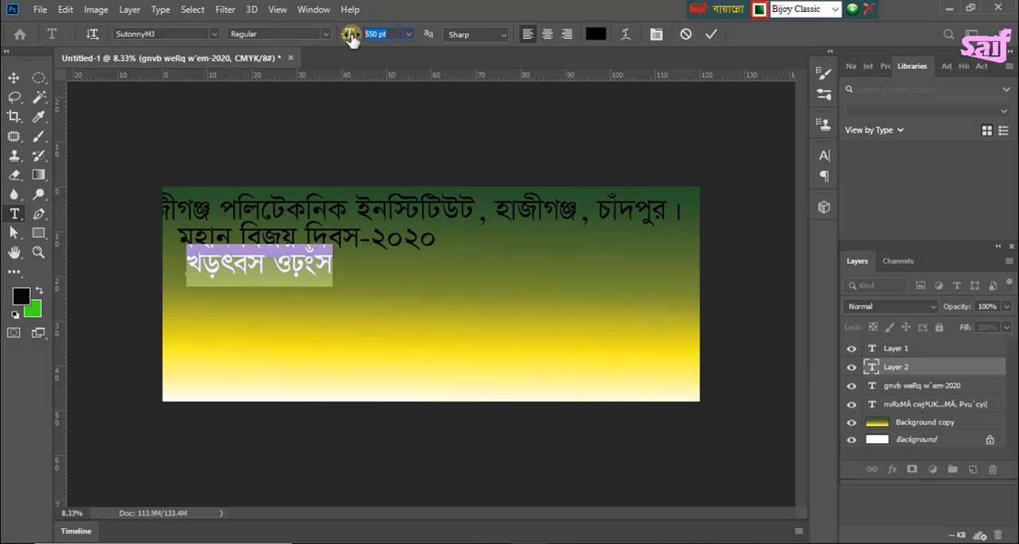
key("BackSpace")
left_click(343, 36)
key("Return")
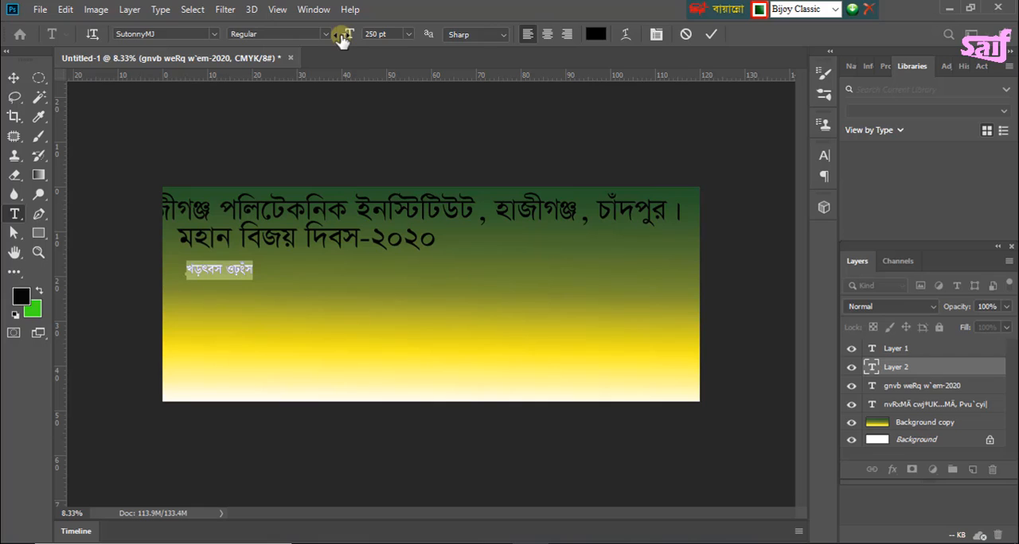
Step: Enter the opening words of the slogan, "একুশ শতকের চ্যালেঞ্জ মোকাবেলায় ক্ষুধা ও দারিদ্রমুক্ত"
type("এ")
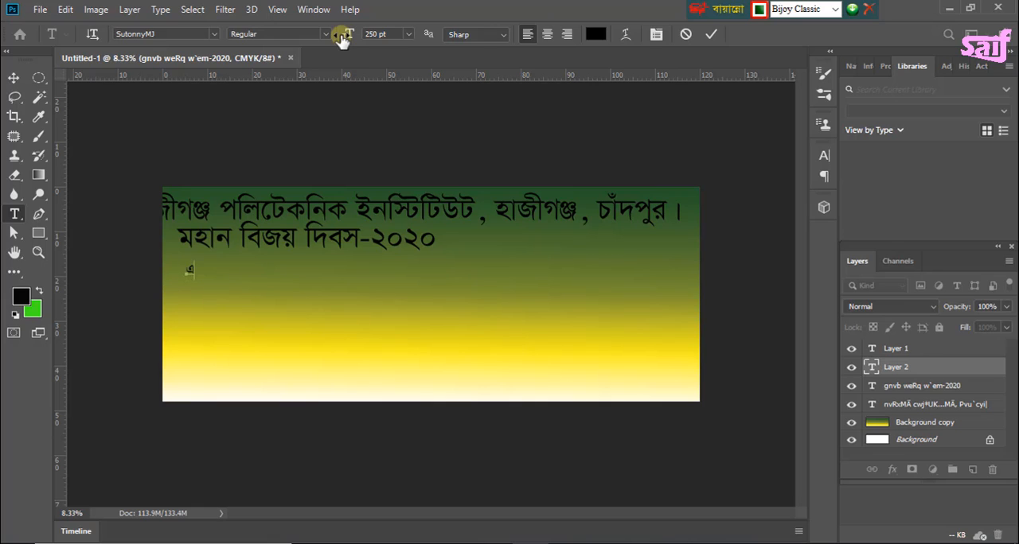
type("কুশ শতকের চ্যালেঞ্জ")
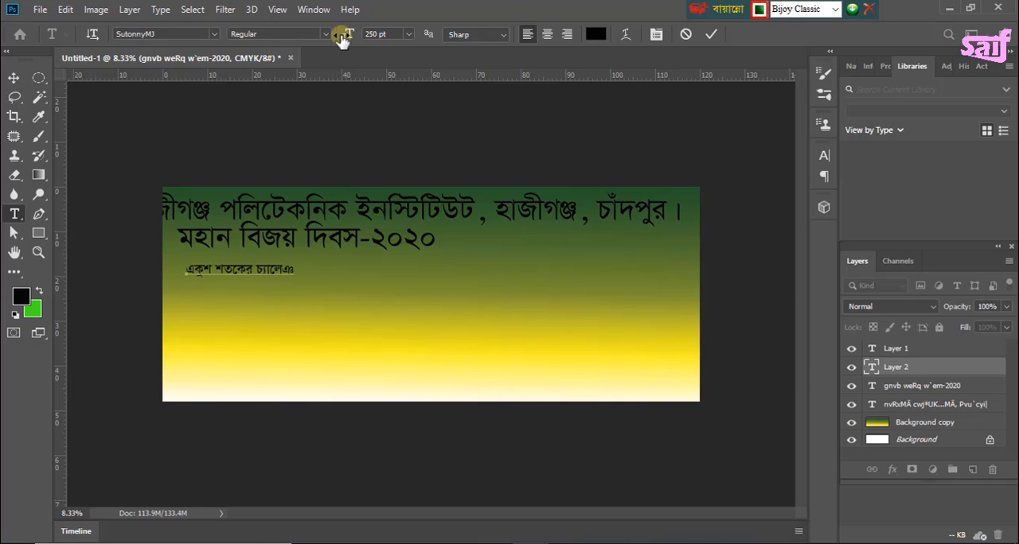
type(" মোকাবেলায় ক্ষুধা ও দারিদ্রমুক্ত")
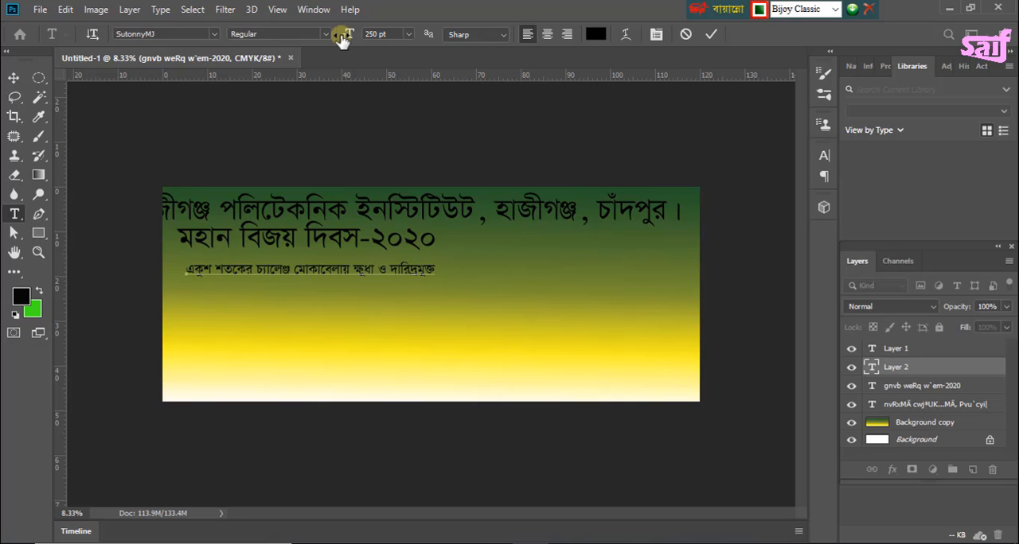
Step: Complete the slogan with "এবং" and a second line "অর্থনৈতিক সমৃদ্ধশালী ডিজিটাল বাংলাদেশ গঠনে কারিগরি শিক্ষার বাস্তবায়ন"
type("এবং অর্থনৈতিক সমৃদ্ধ")
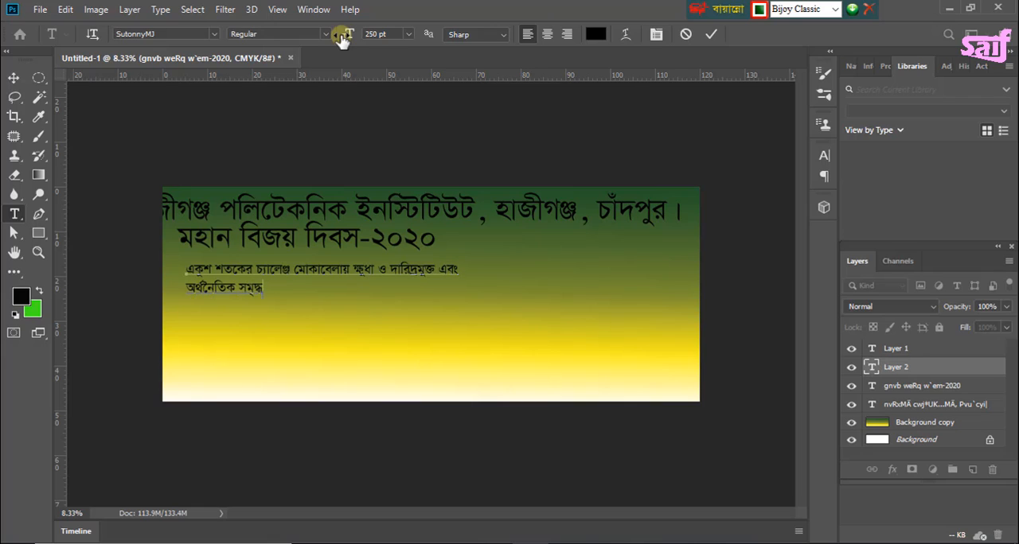
type("শালী ডিজিটাল বাংলাদেশ গঠ")
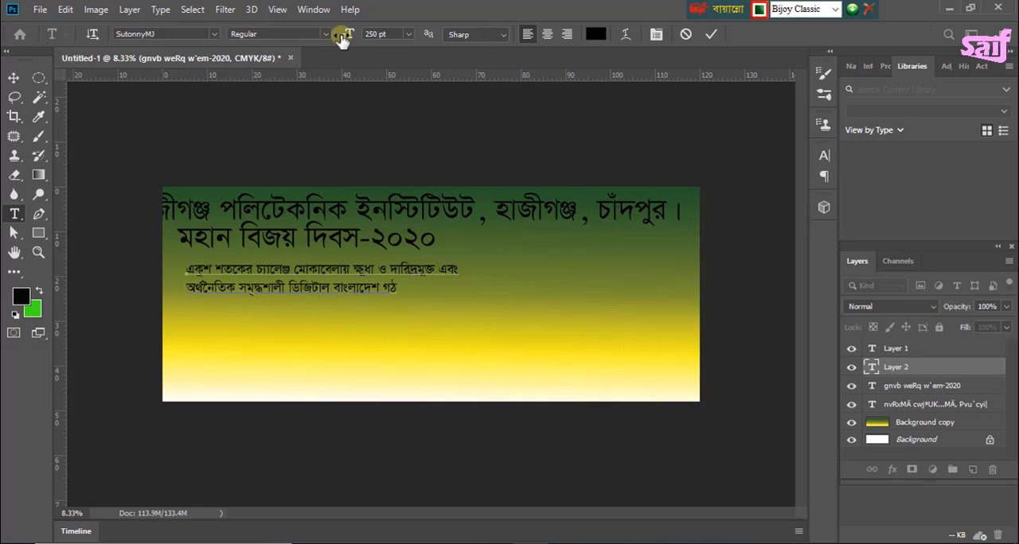
type("নে কারিগরি শি")
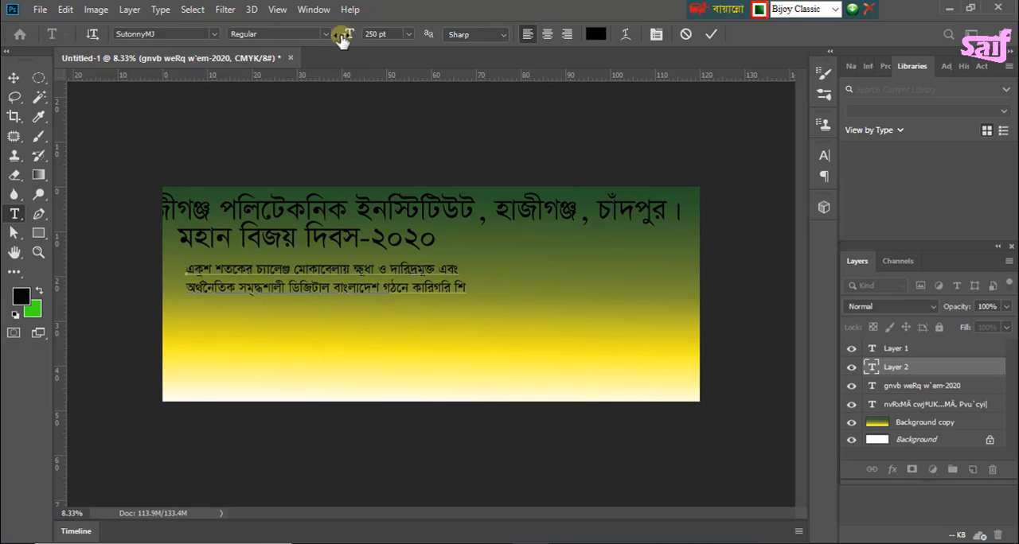
type("ক্ষার বাস্তবায়ন")
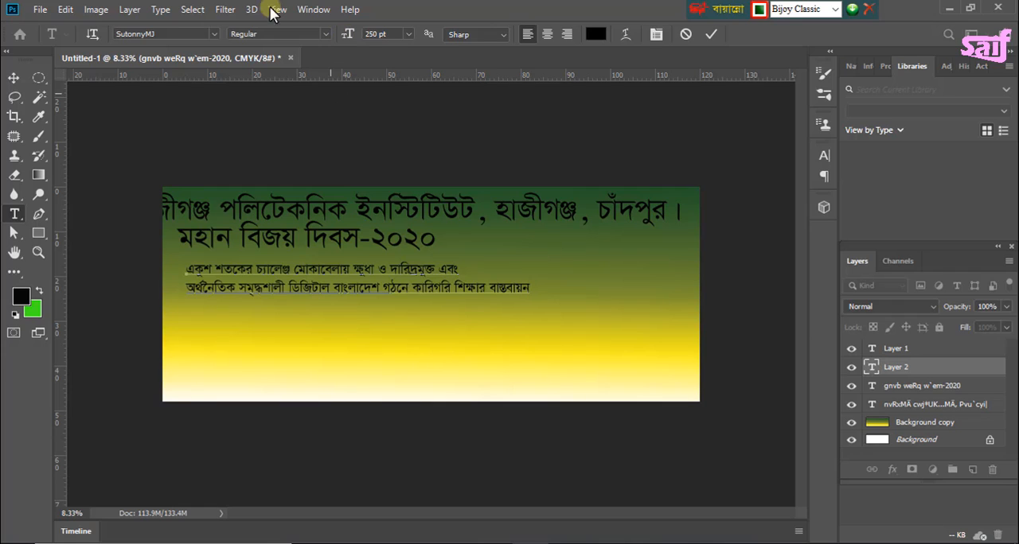
left_click(13, 78)
Step: Start another text line below the slogan and set its font size to the maximum, 1296 pt
left_click(14, 215)
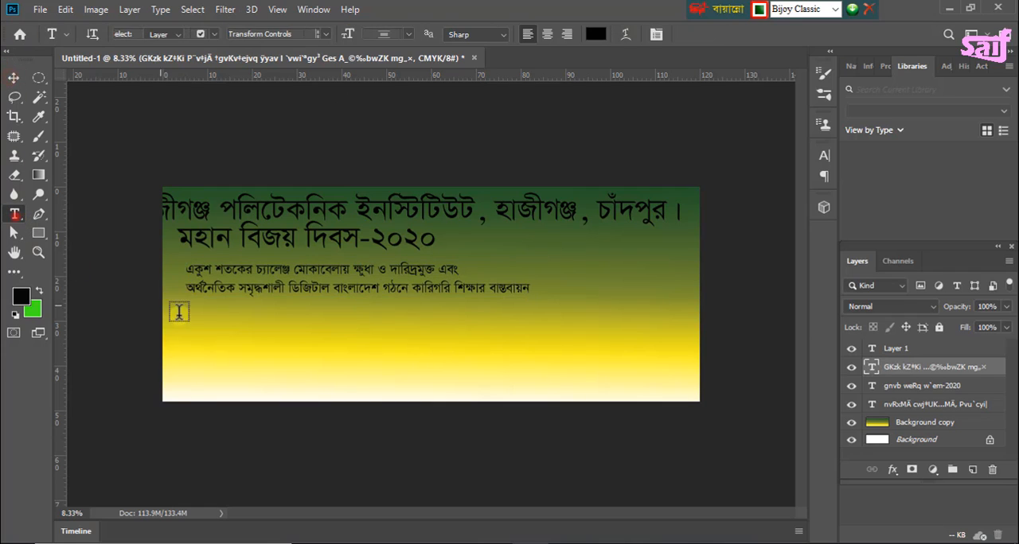
left_click(220, 327)
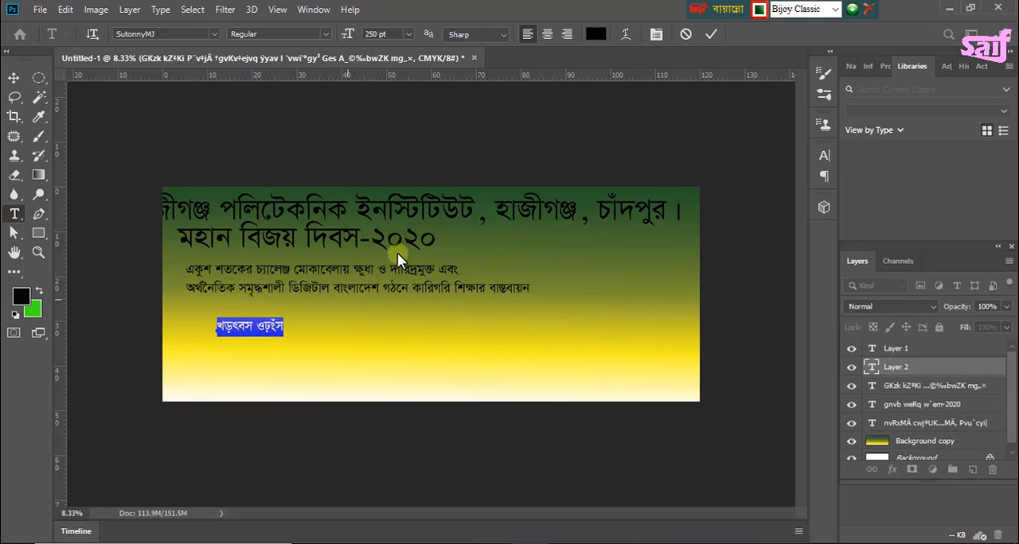
left_click(382, 34)
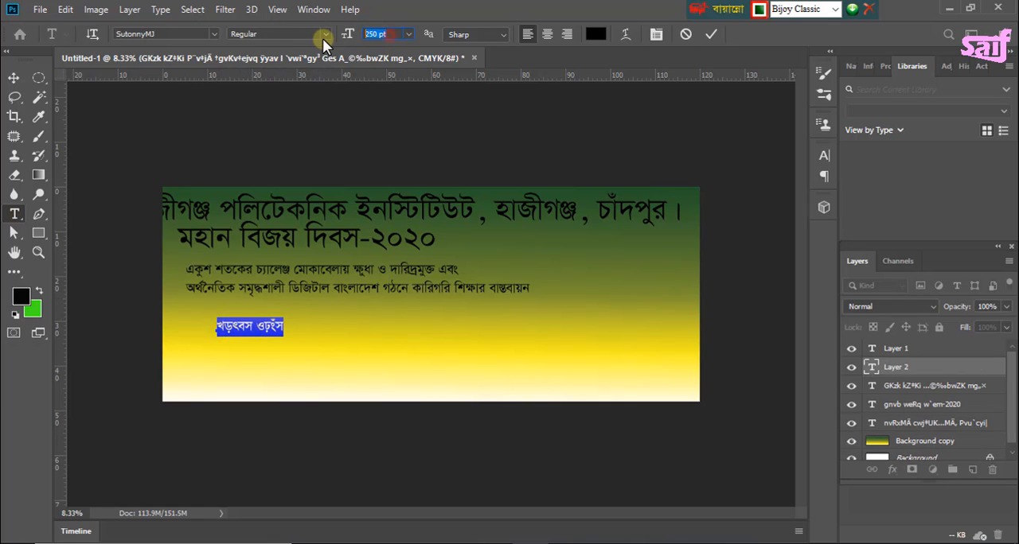
type("1300")
key("Return")
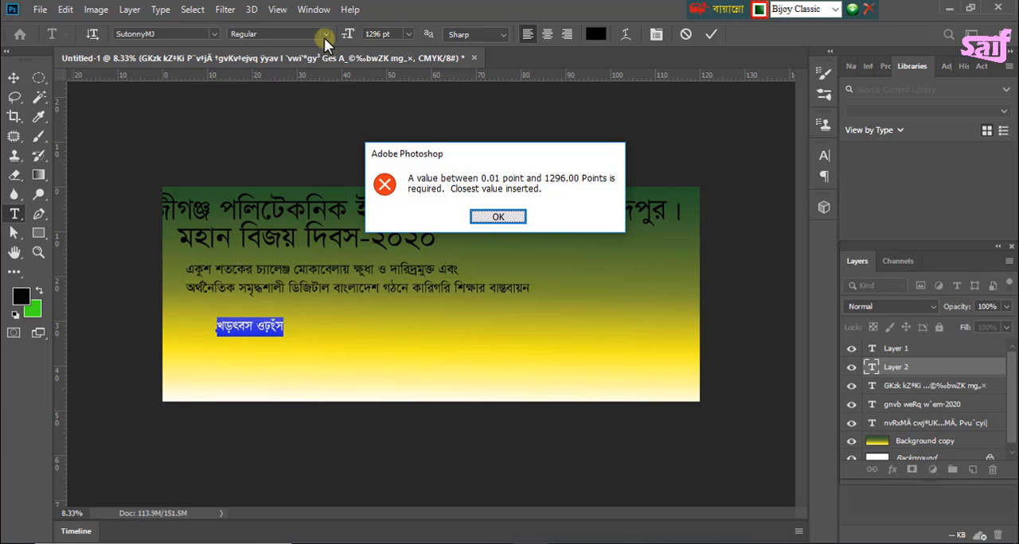
left_click(498, 217)
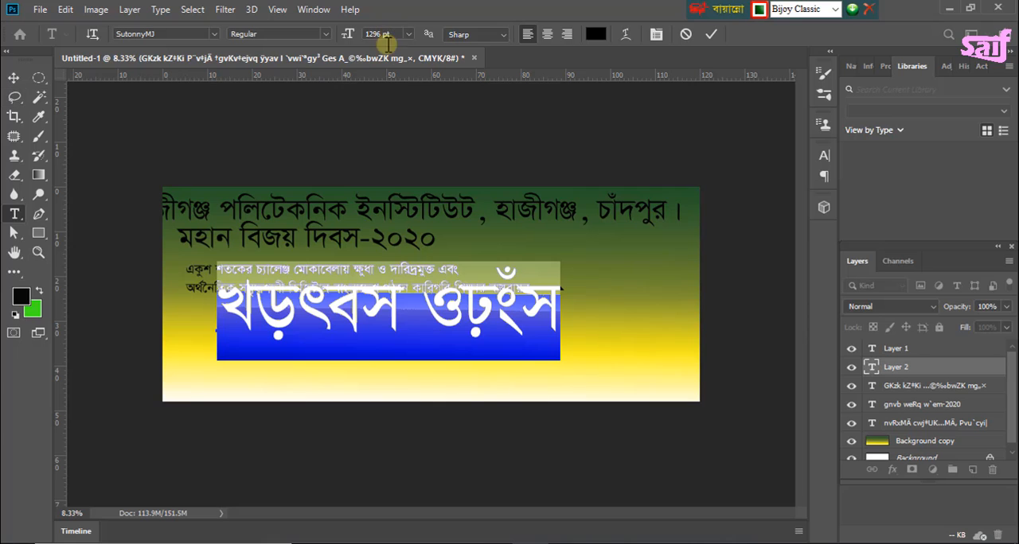
Step: Move the large placeholder text clear below the slogan and replace it with "সফল হউক"
left_click(15, 78)
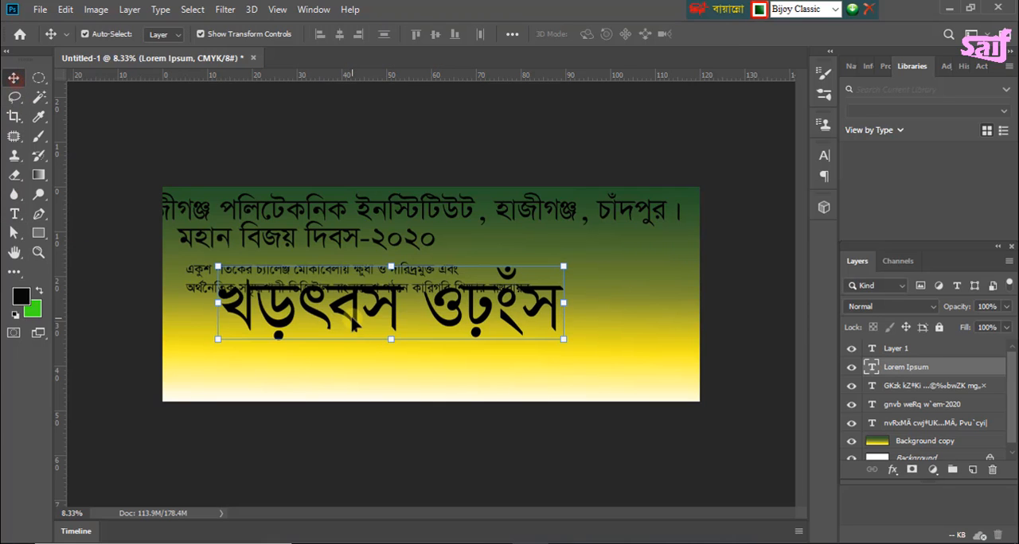
left_click_drag(351, 318, 309, 364)
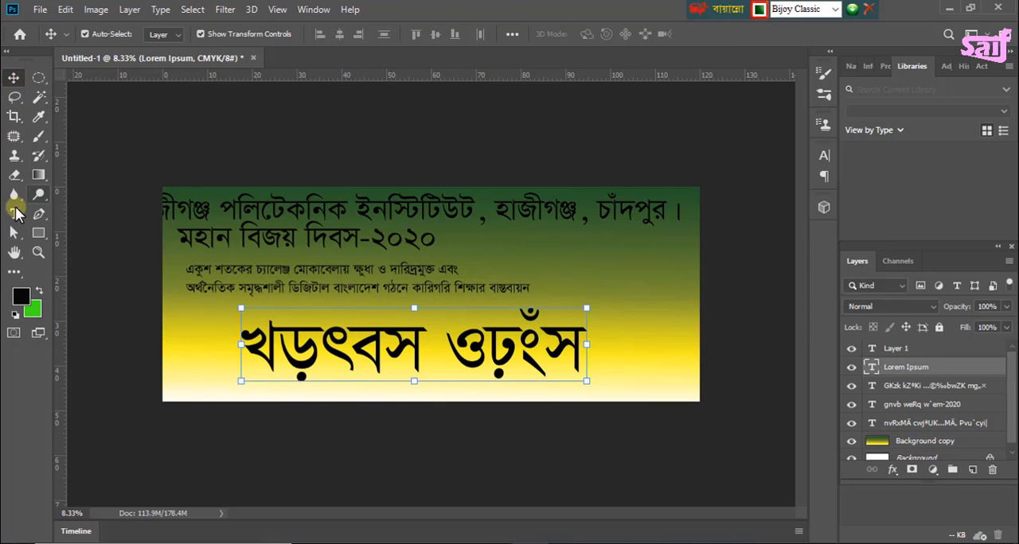
left_click(14, 213)
left_click(578, 344)
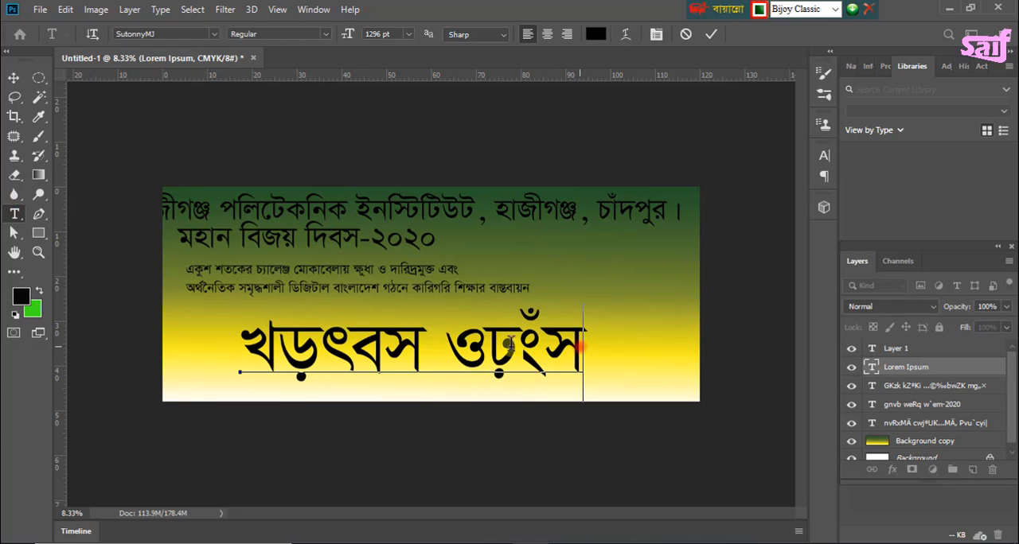
left_click_drag(579, 343, 251, 344)
key("BackSpace")
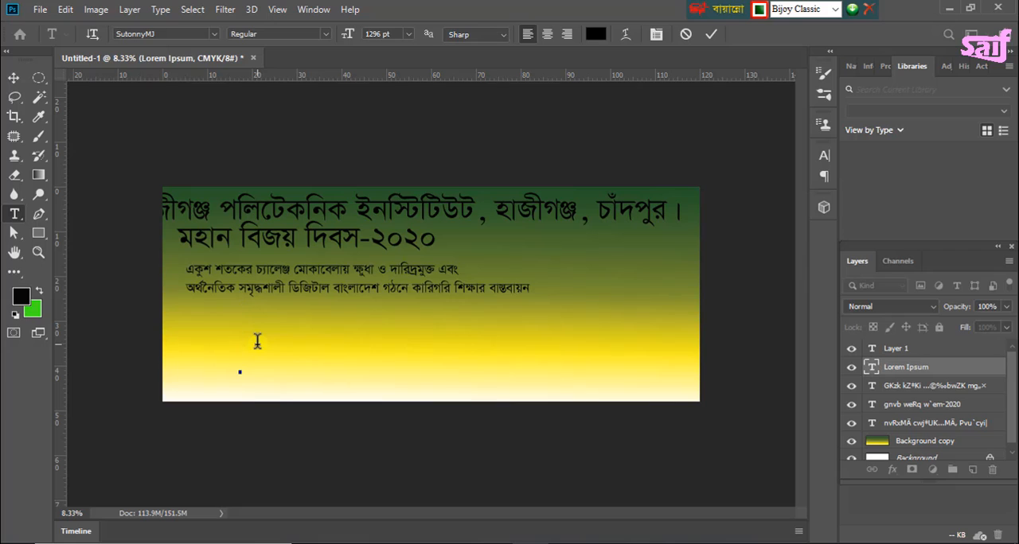
type("সফল হউক")
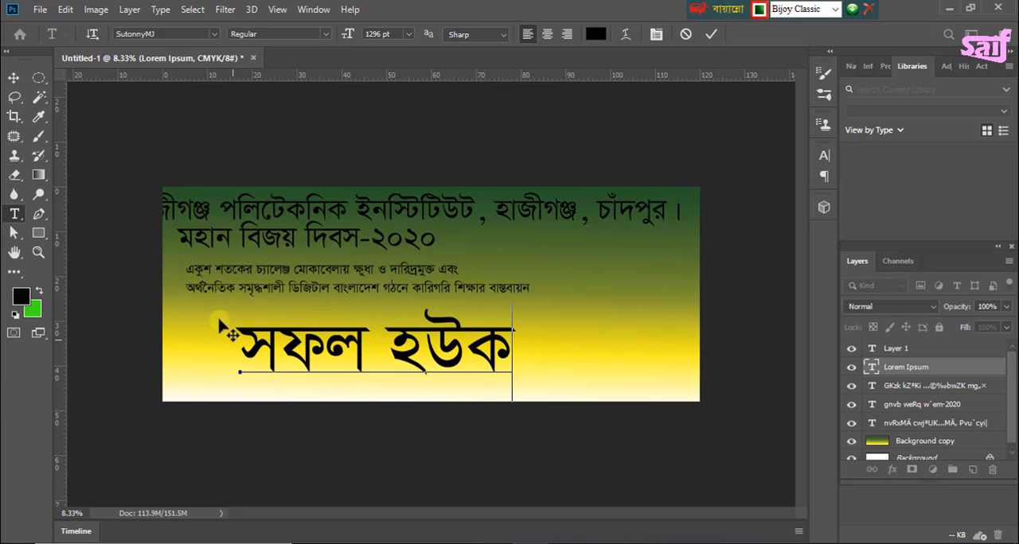
Step: Spread the four text lines down the banner, shifting each to the right, with "সফল হউক" near the lower edge
left_click(12, 78)
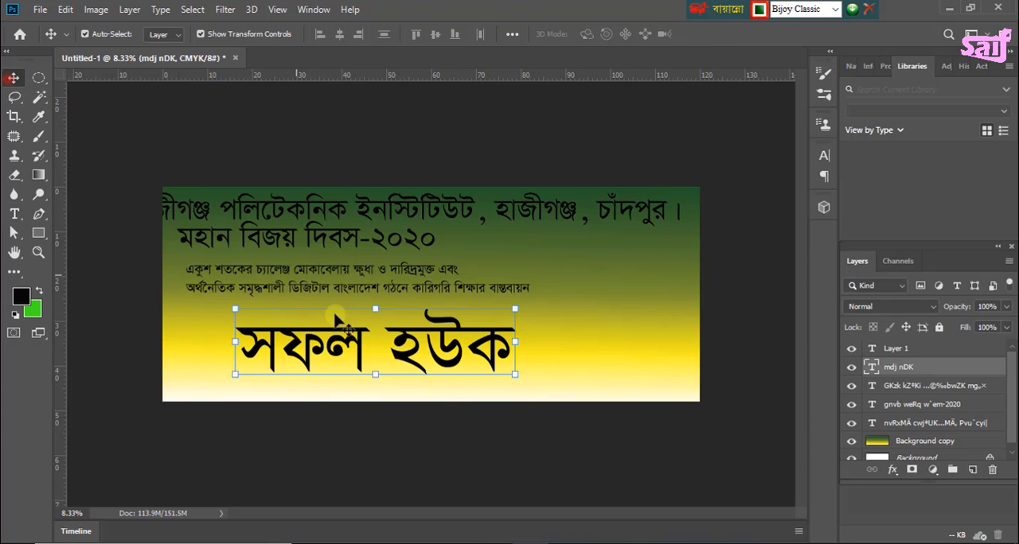
left_click_drag(322, 328, 392, 351)
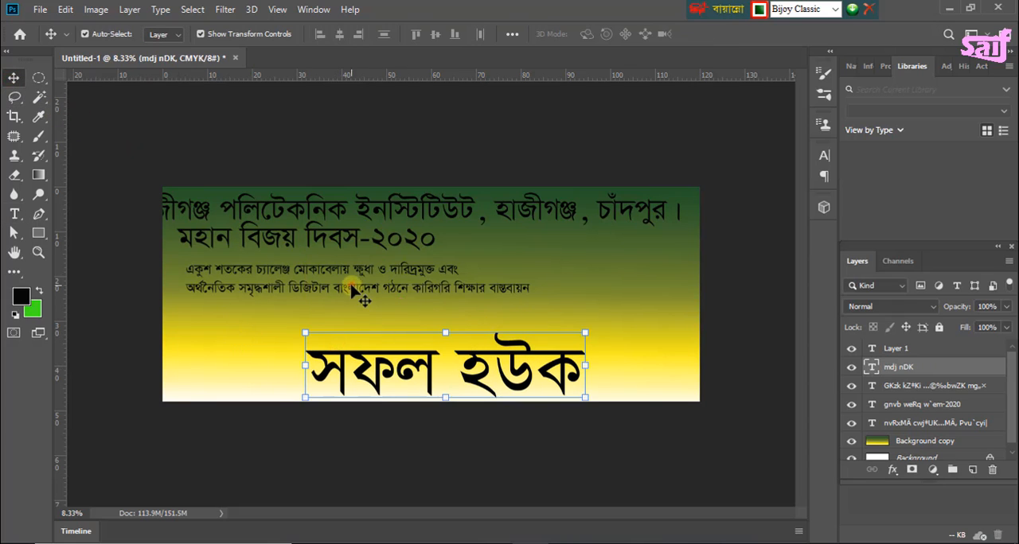
left_click_drag(352, 291, 439, 315)
left_click_drag(348, 243, 473, 263)
left_click_drag(416, 211, 443, 211)
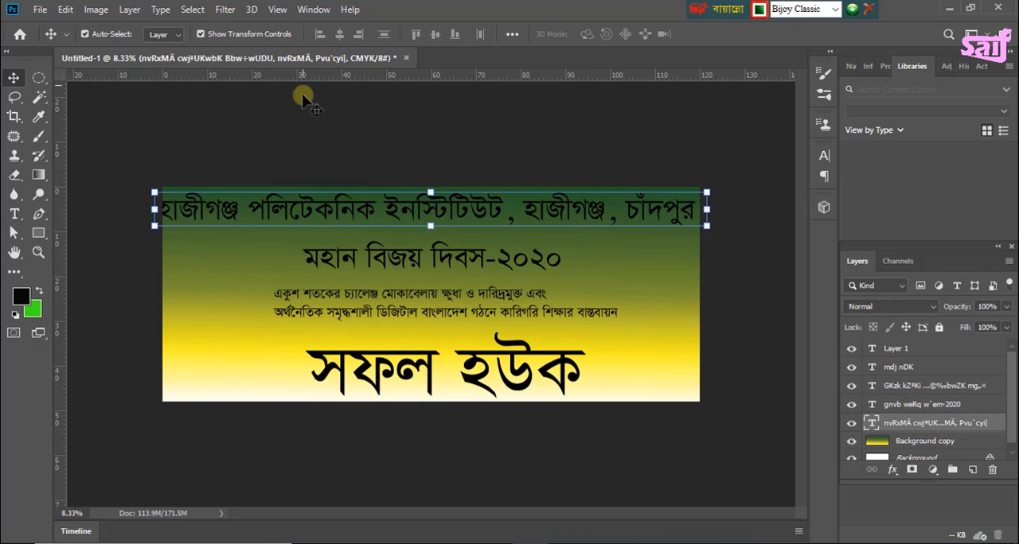
Step: Set the font size of the whole institute heading to 420 pt
left_click(303, 216)
left_click(17, 217)
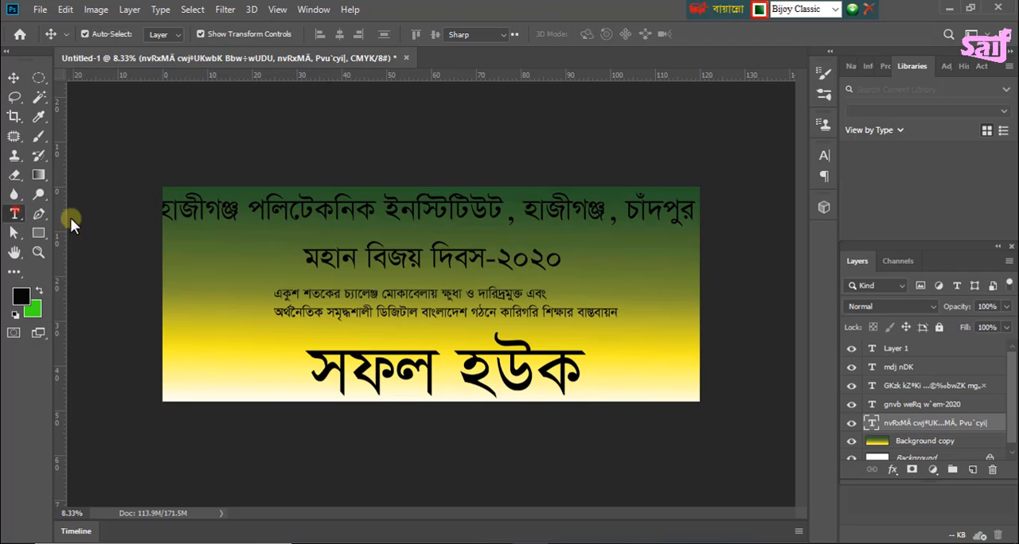
double_click(685, 208)
left_click_drag(684, 208, 166, 206)
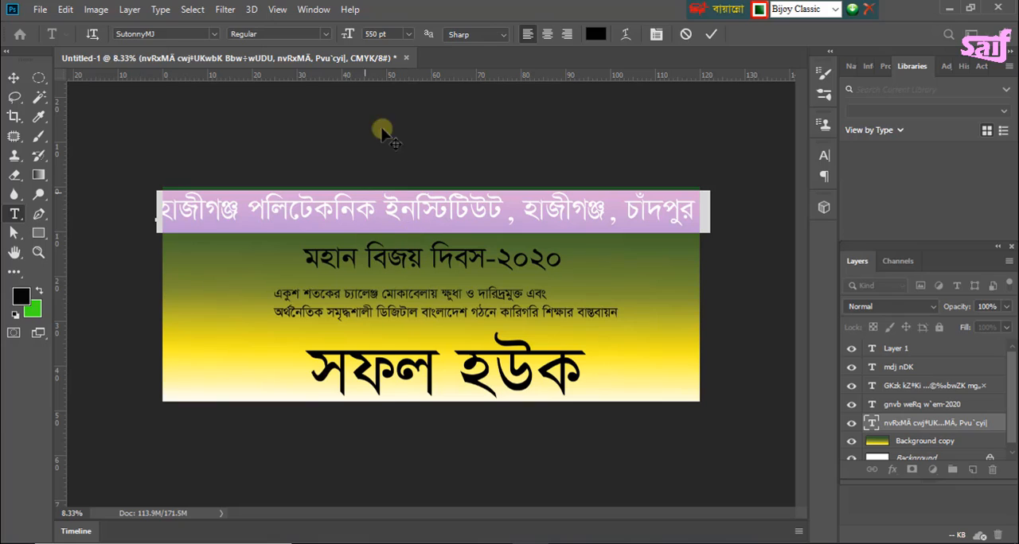
left_click(377, 33)
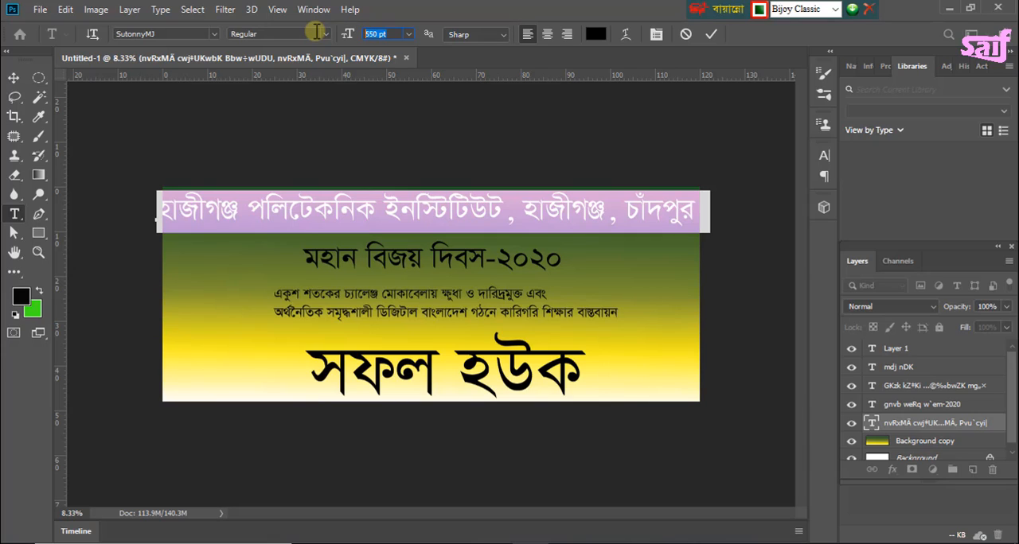
type("420")
key("Return")
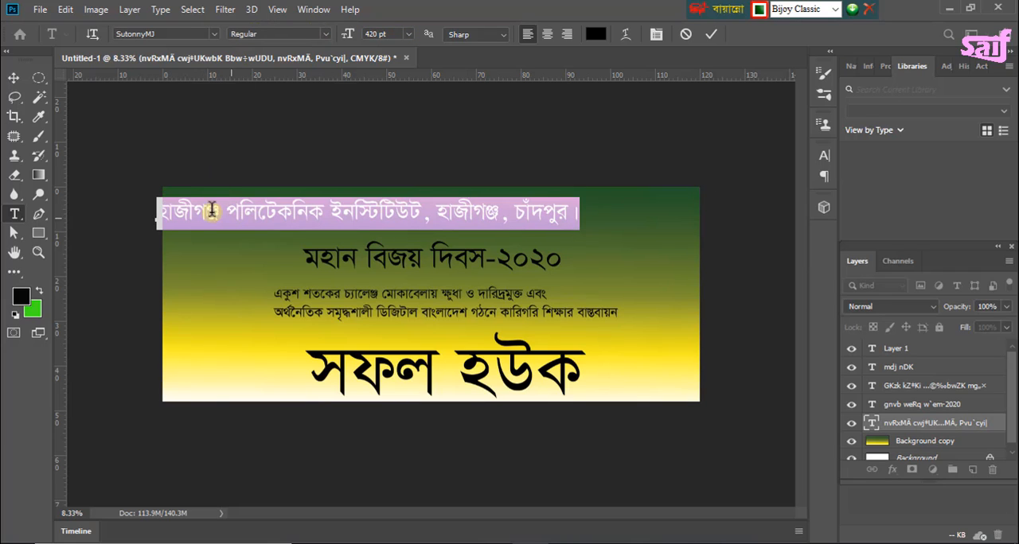
Step: Move the heading right to end at the banner's right edge, and nudge the date line and slogan slightly right and up
left_click(14, 77)
left_click_drag(318, 206, 426, 216)
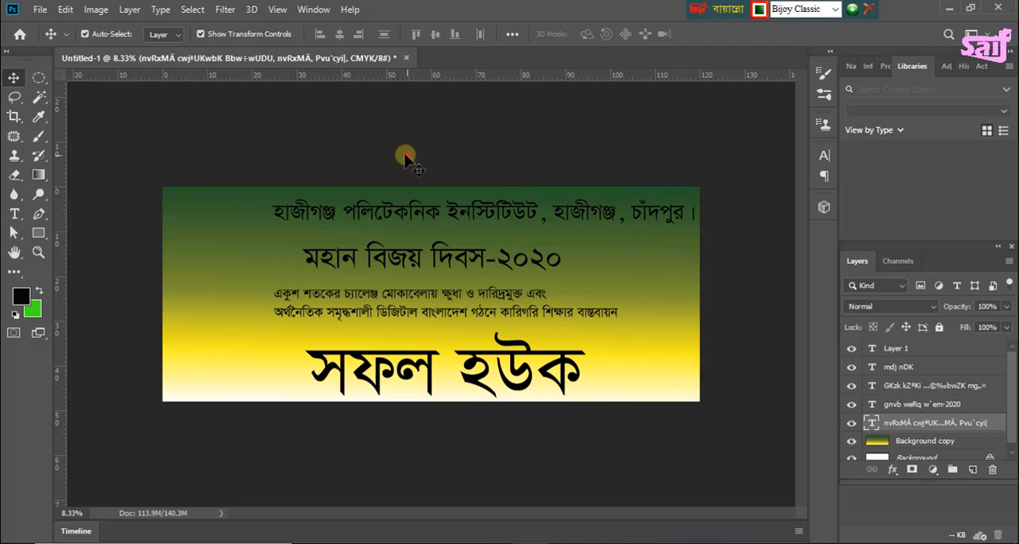
mouse_move(406, 260)
left_mouse_down()
mouse_move(416, 231)
mouse_move(420, 256)
left_mouse_up()
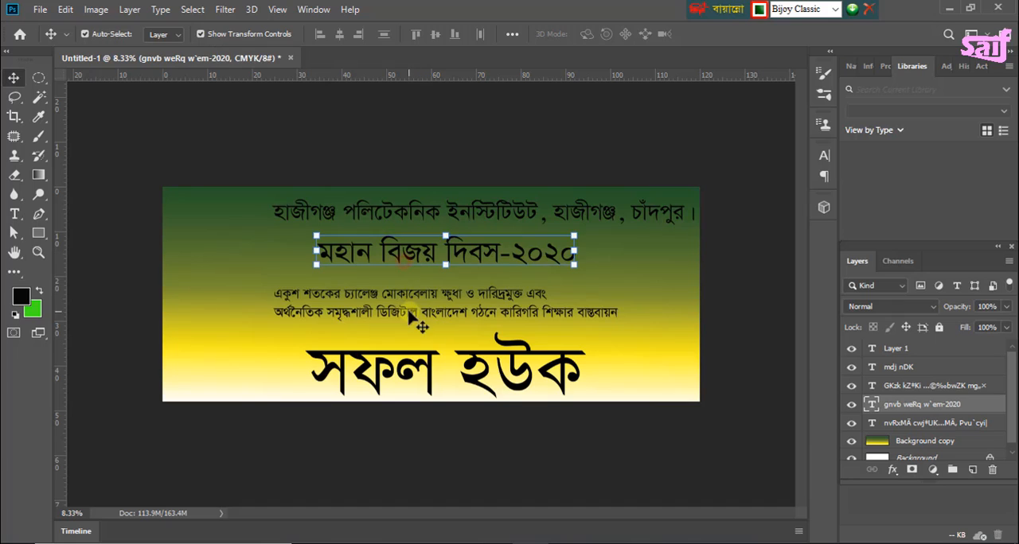
left_click_drag(408, 315, 417, 311)
left_click(368, 153)
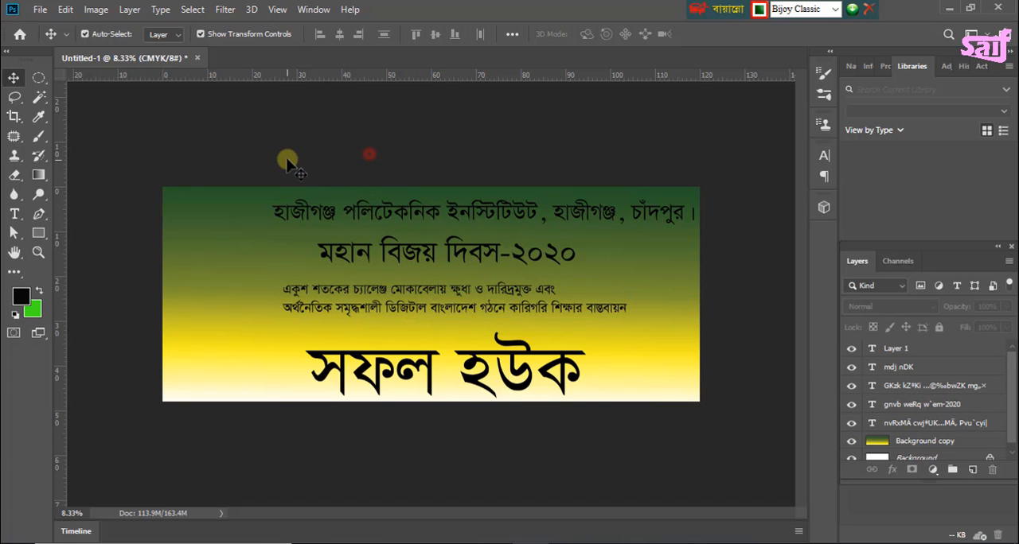
left_click(288, 157)
Step: Place the image "sheikh-mujib-delivering-historic-speech-7th-march-19711" from the desktop's New folder as an embedded object
left_click(39, 9)
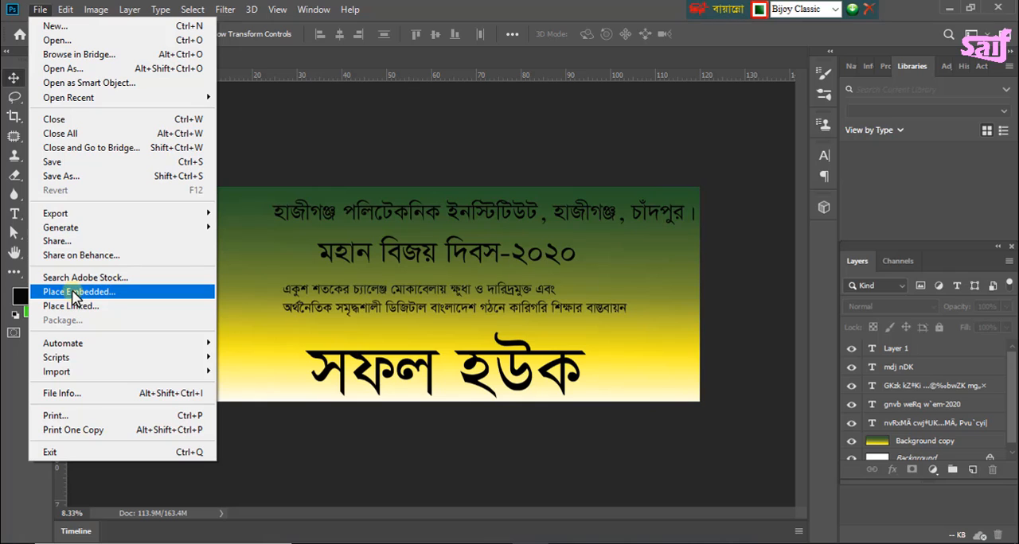
left_click(88, 292)
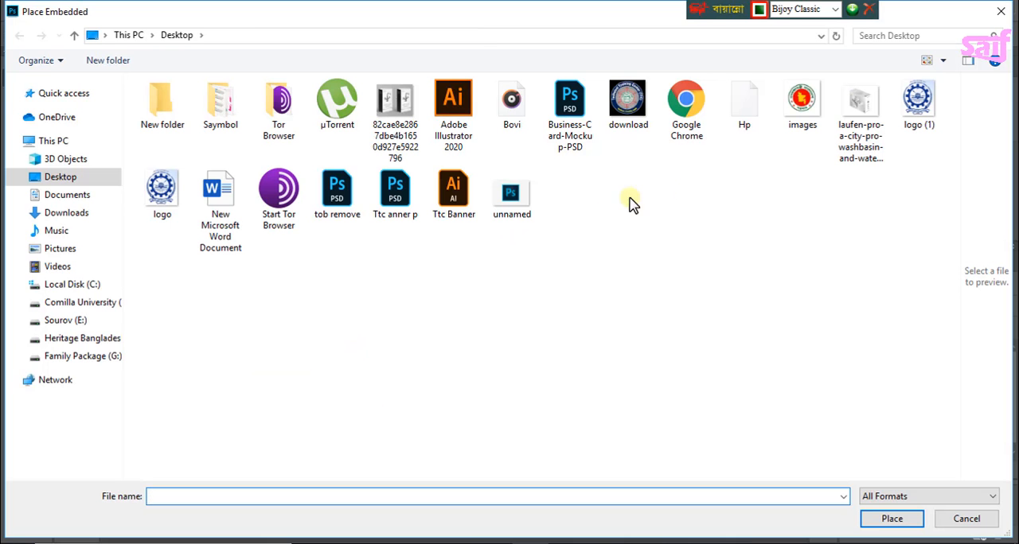
left_click(169, 105)
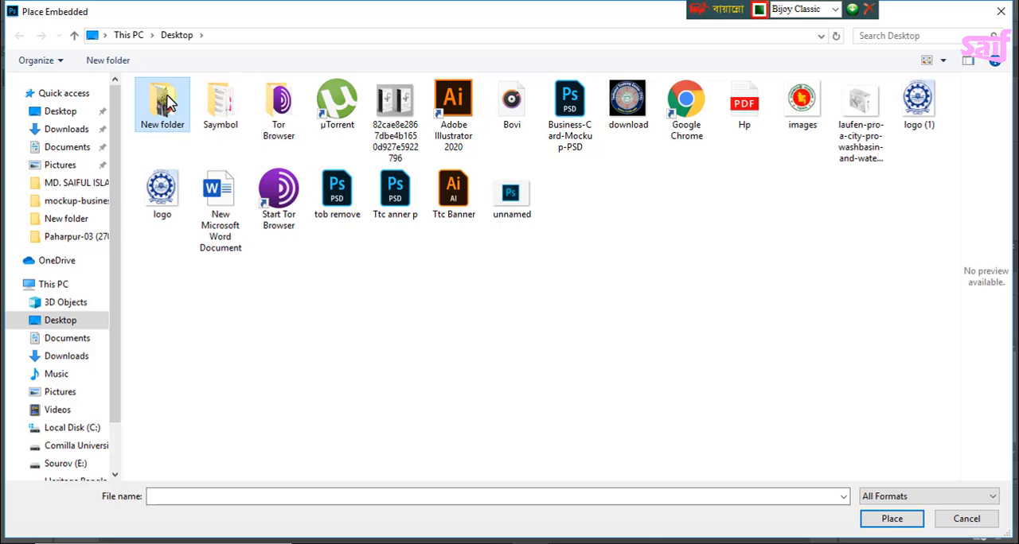
double_click(148, 101)
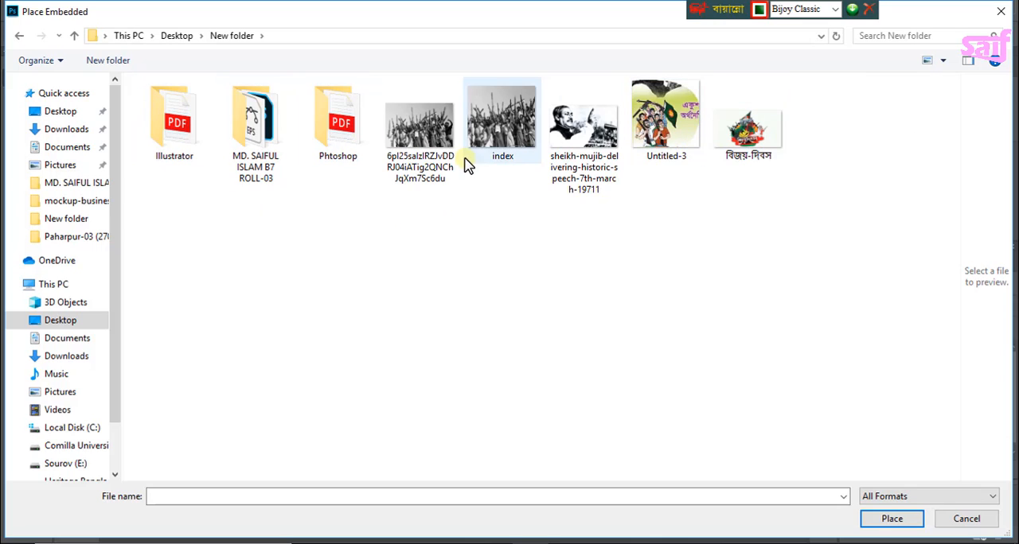
left_click(572, 135)
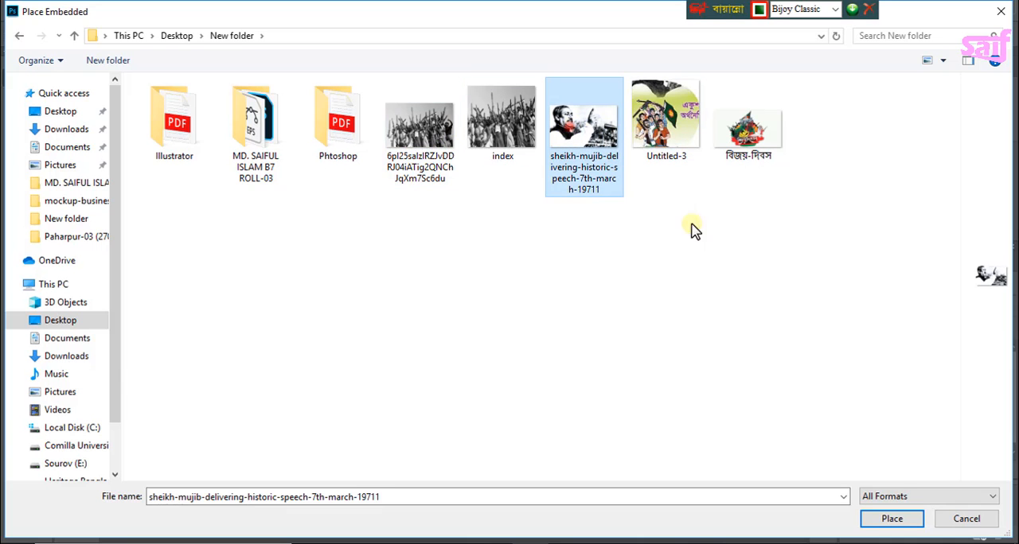
left_click(905, 519)
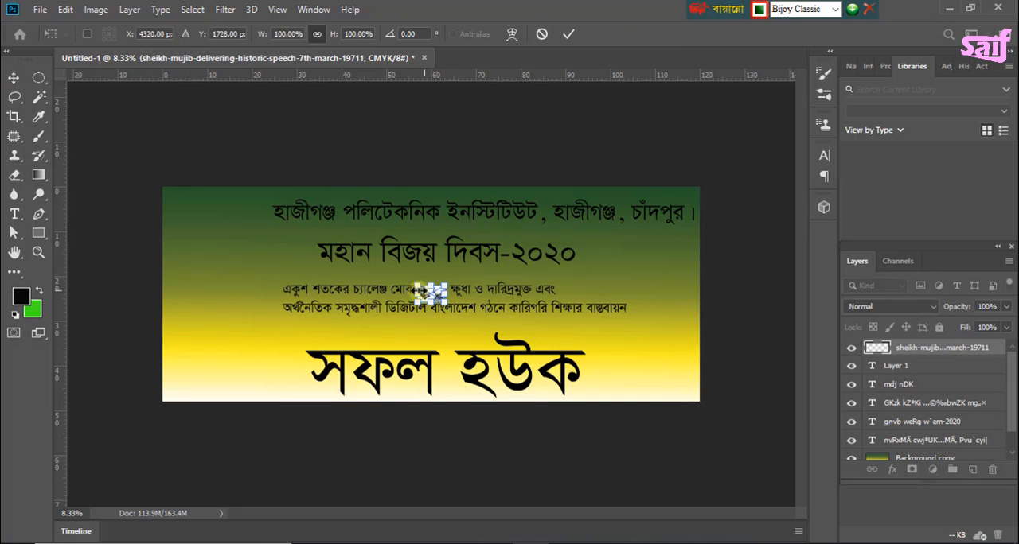
Step: Move the speech photo into the banner's upper-left corner and stretch it to about 479% wide by 551% high
left_click_drag(416, 286, 151, 225)
left_click_drag(238, 234, 227, 283)
left_click_drag(281, 233, 275, 235)
left_click_drag(227, 282, 228, 281)
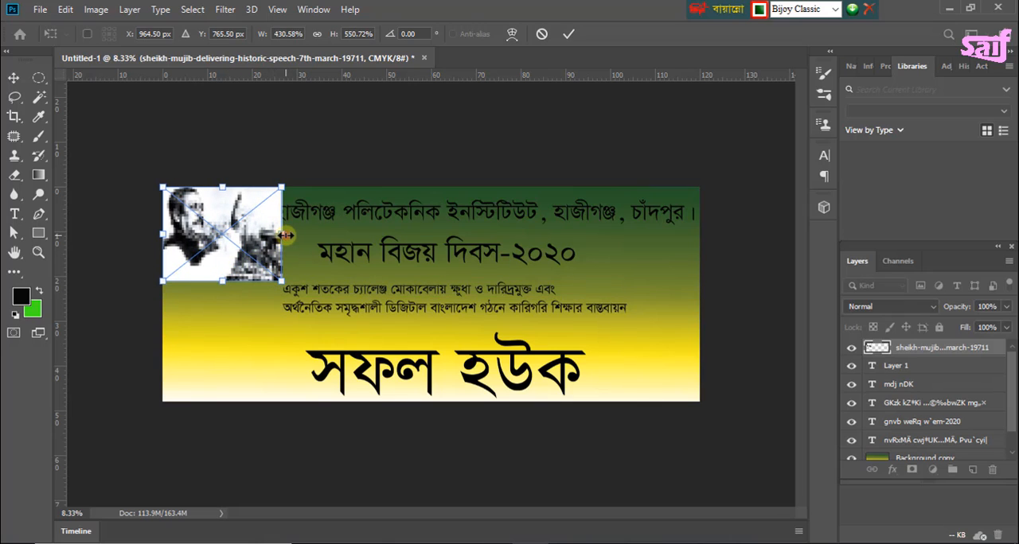
left_click_drag(285, 235, 295, 235)
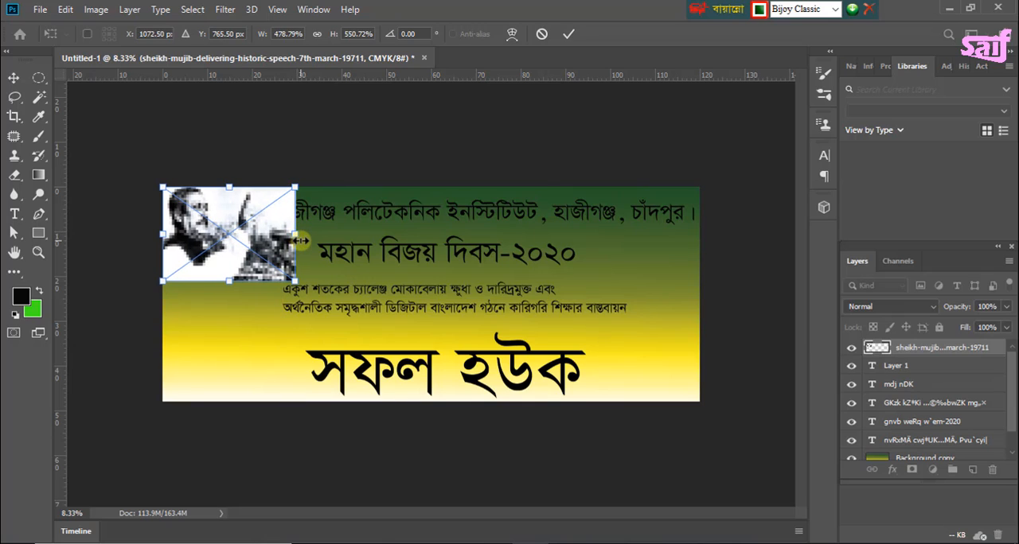
key("Return")
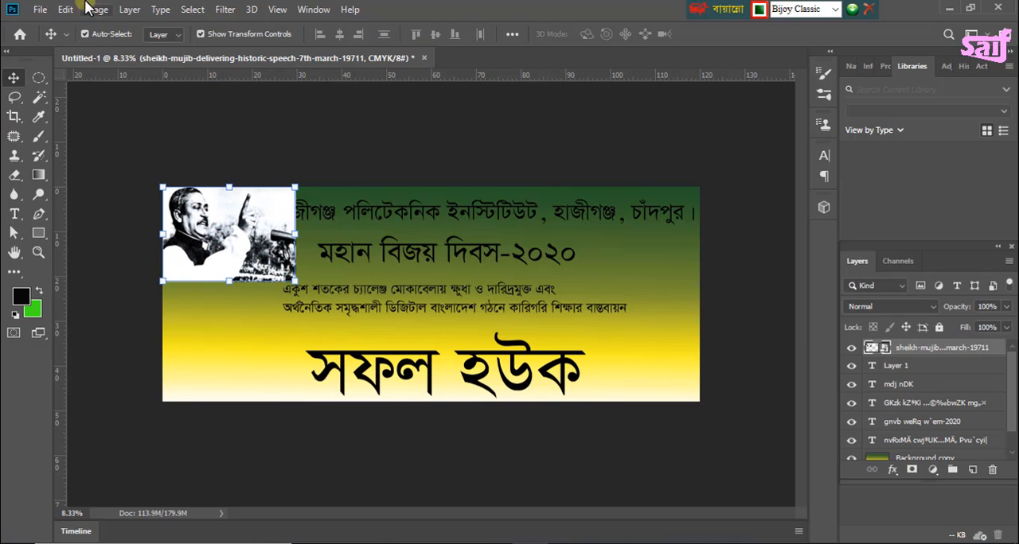
Step: Place the image "Untitled-3" as an embedded object against the banner's left edge, near the lower corner
left_click(40, 10)
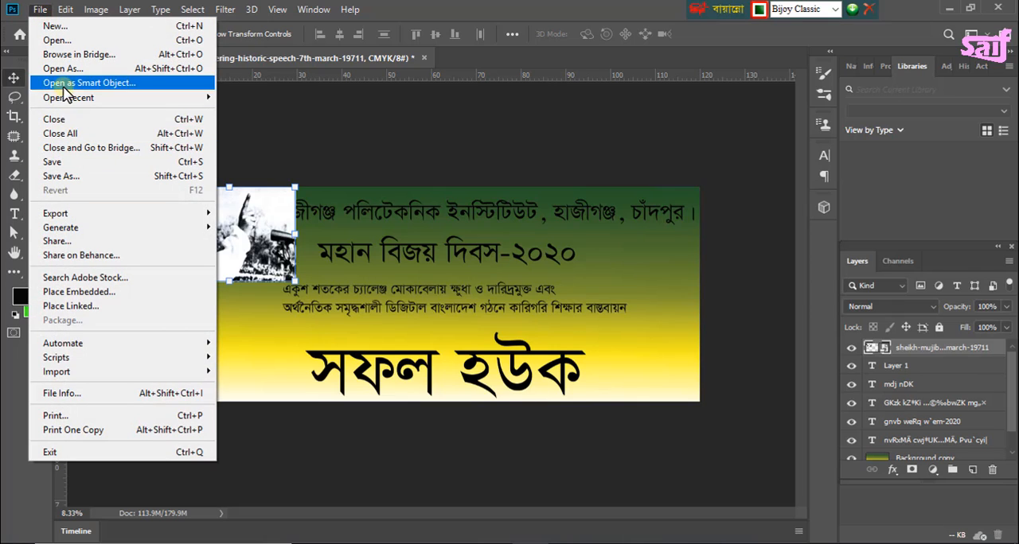
left_click(242, 157)
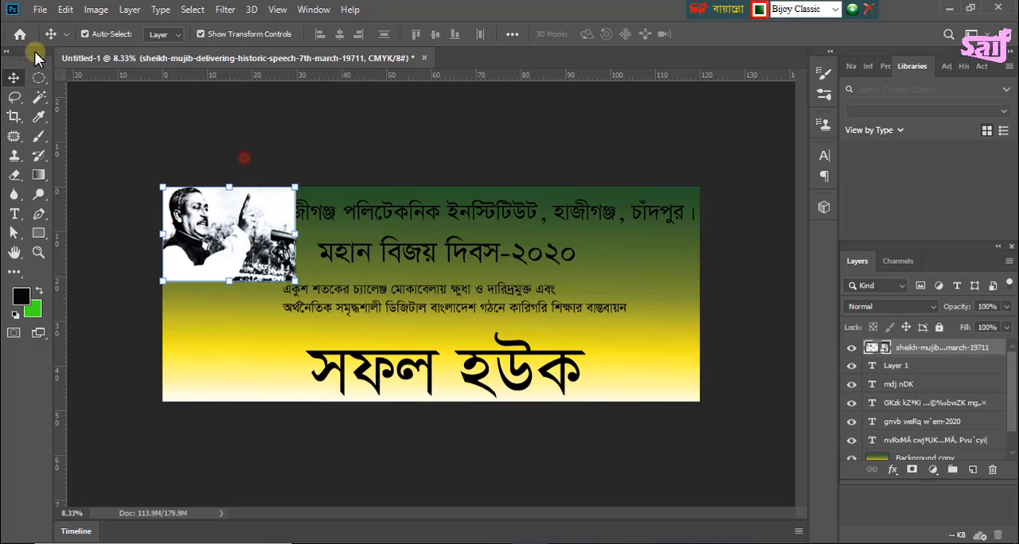
left_click(40, 9)
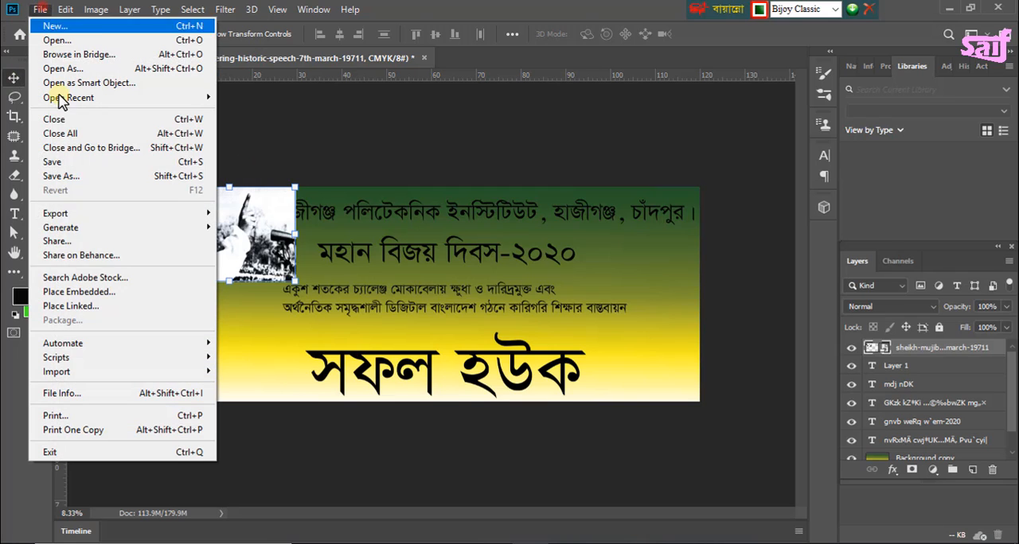
left_click(88, 293)
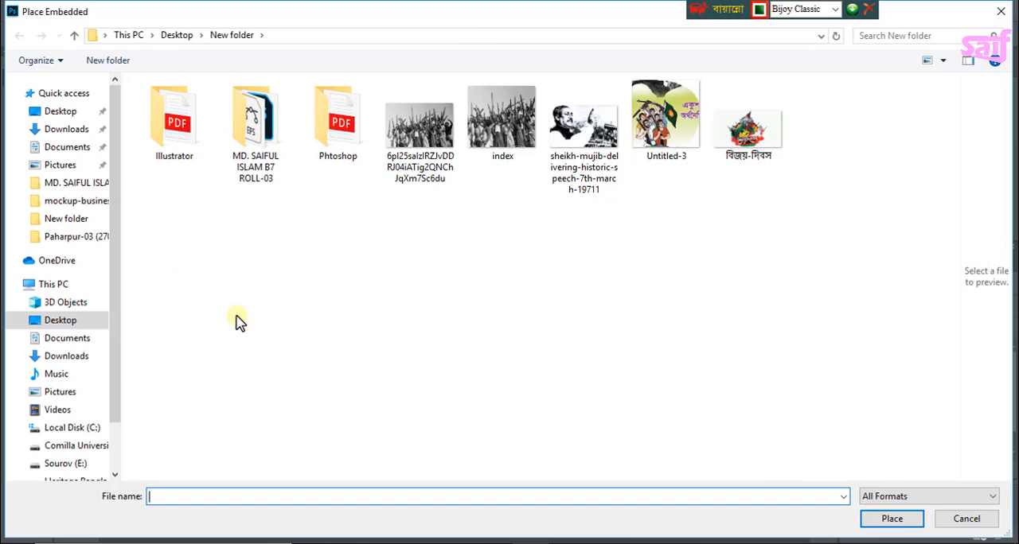
left_click(678, 137)
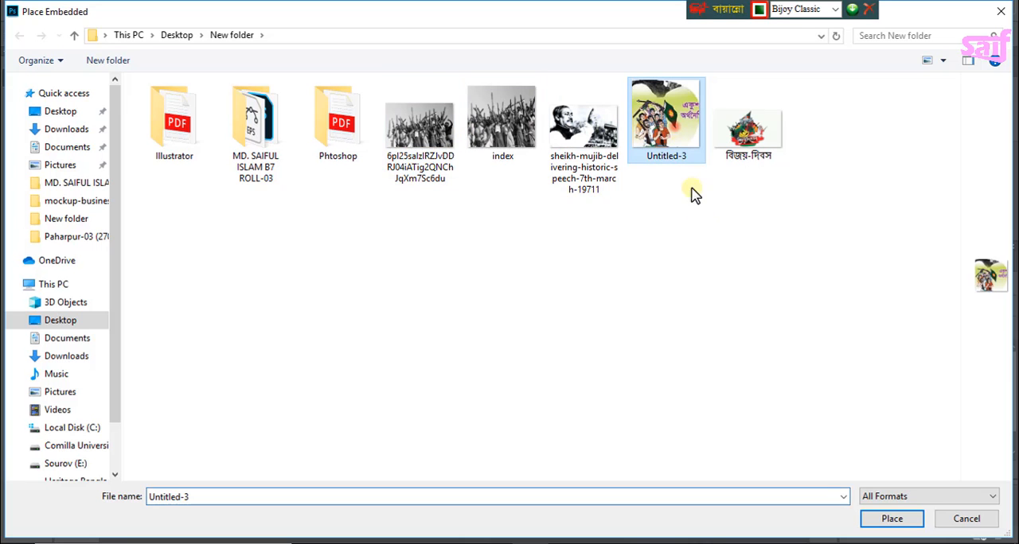
left_click(894, 521)
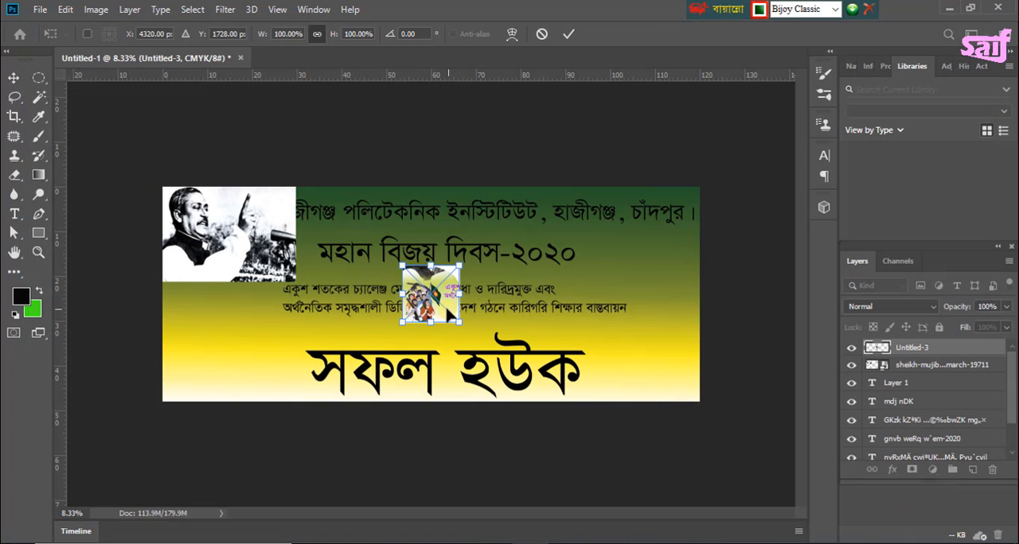
left_click_drag(429, 302, 199, 372)
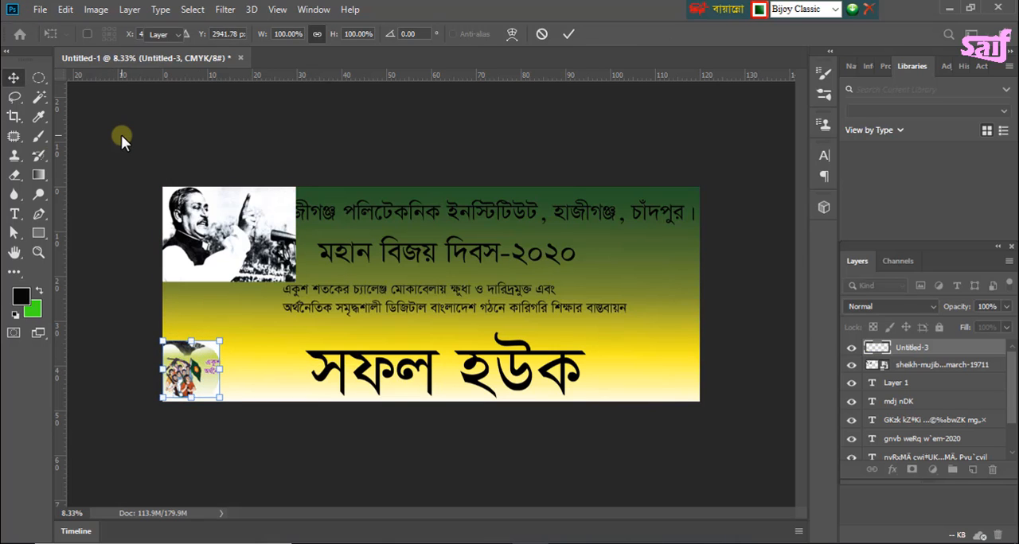
key("Return")
Step: Place the image "বিজয়-দিবস" as an embedded object in the banner's lower-right corner
left_click(40, 9)
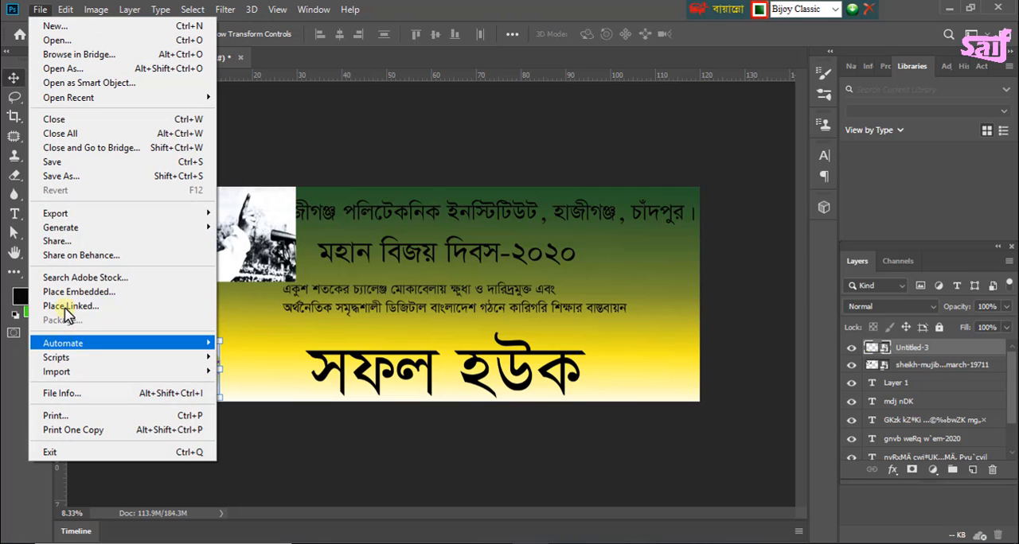
left_click(90, 295)
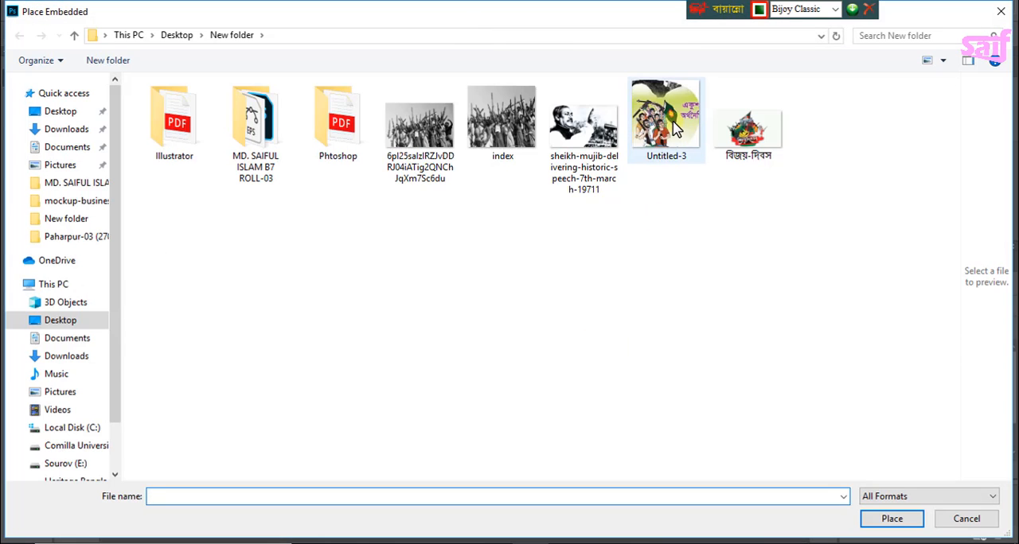
left_click(748, 126)
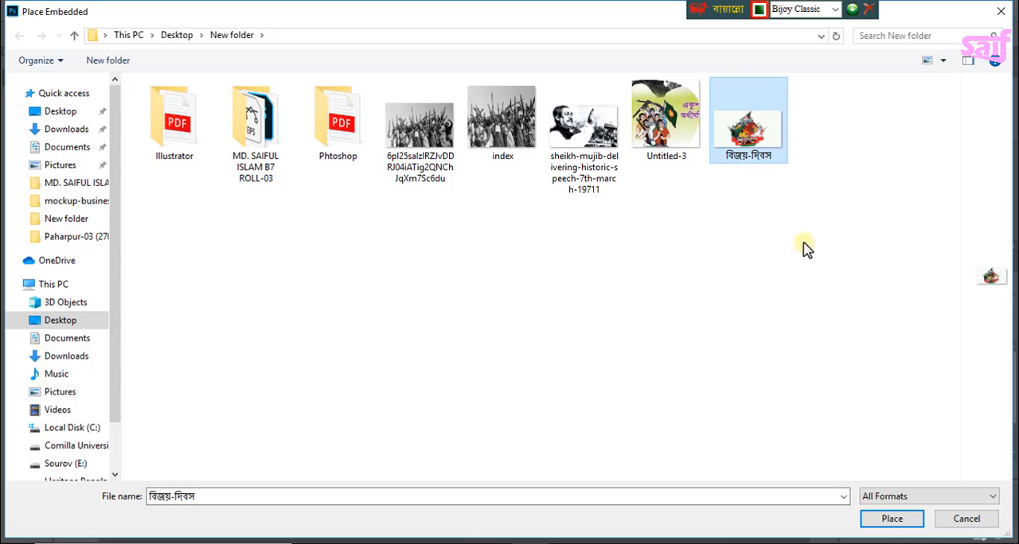
left_click(900, 519)
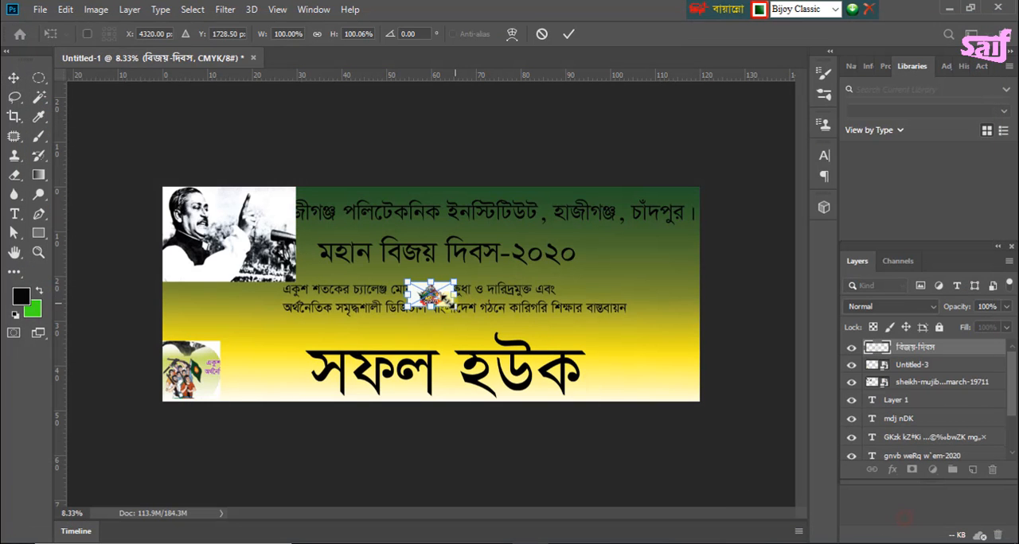
left_click_drag(436, 298, 680, 390)
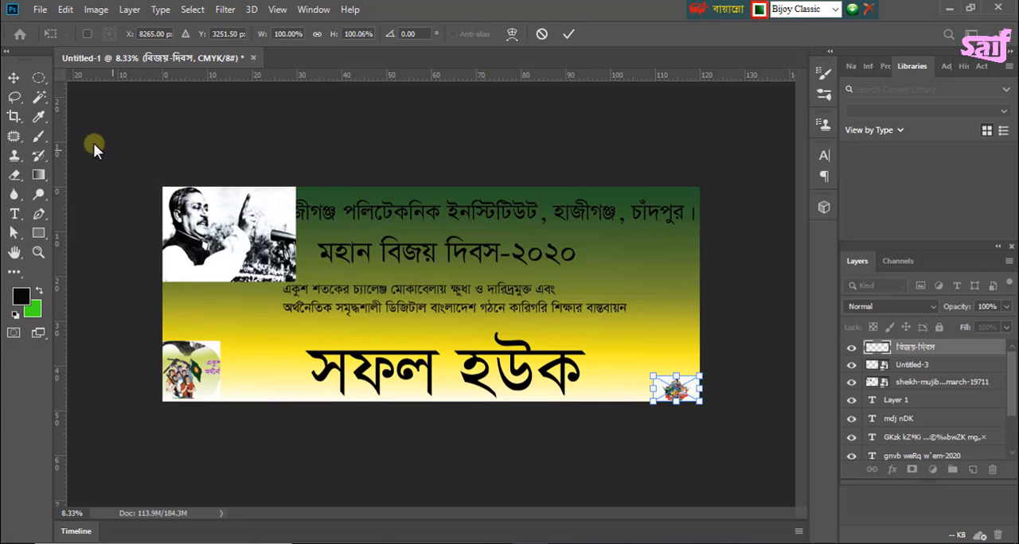
left_click(13, 81)
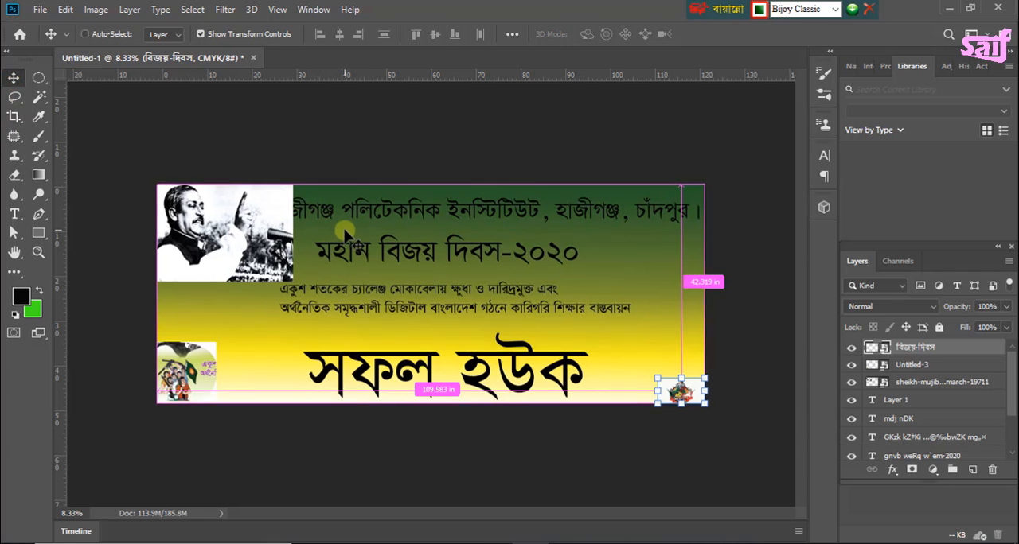
key("ctrl+plus")
left_click(355, 242)
left_click_drag(479, 248, 535, 263)
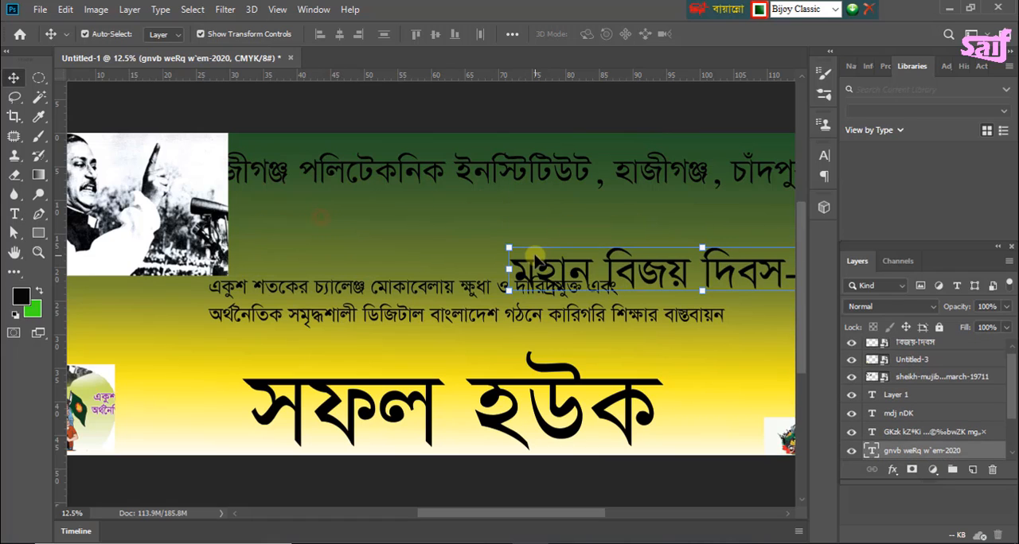
key("ctrl+z")
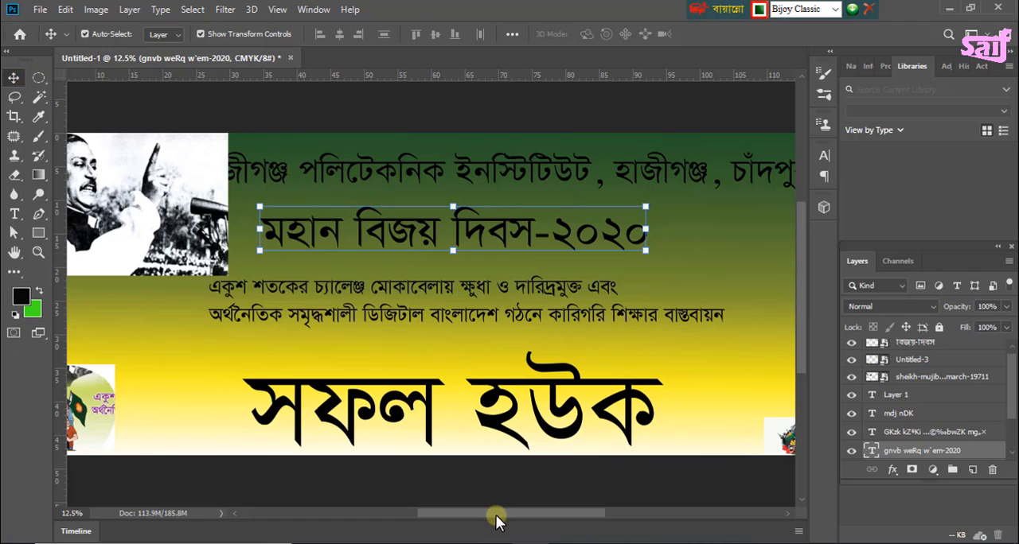
Step: Select the speech photo and set the Eraser to a soft round brush, 155 px in size with 0% hardness
left_click_drag(496, 521, 437, 521)
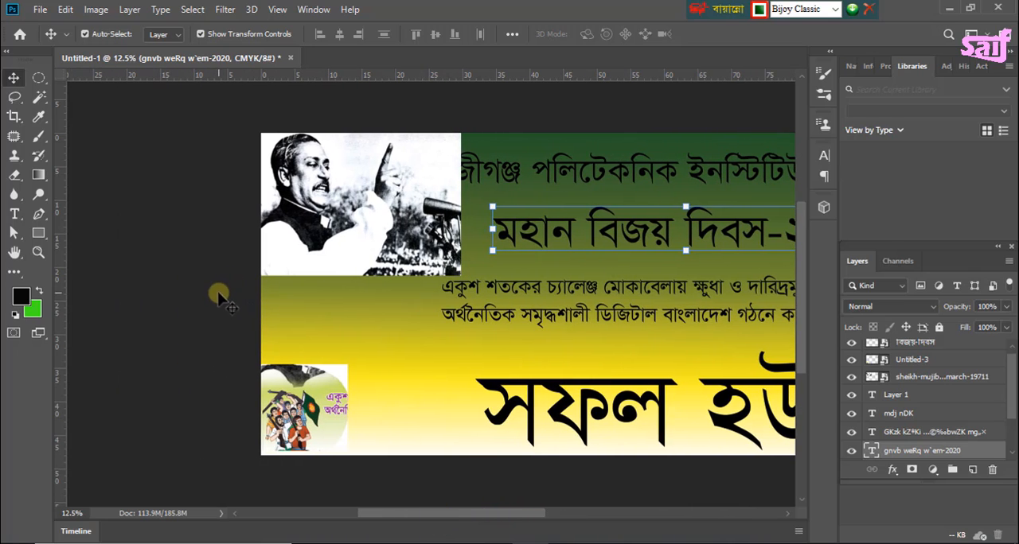
left_click(372, 253)
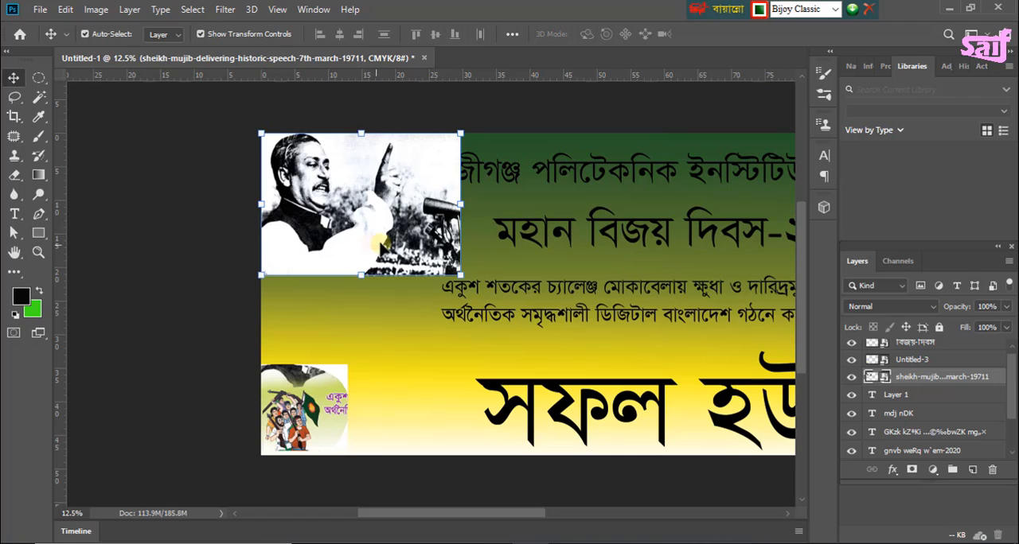
left_click(17, 176)
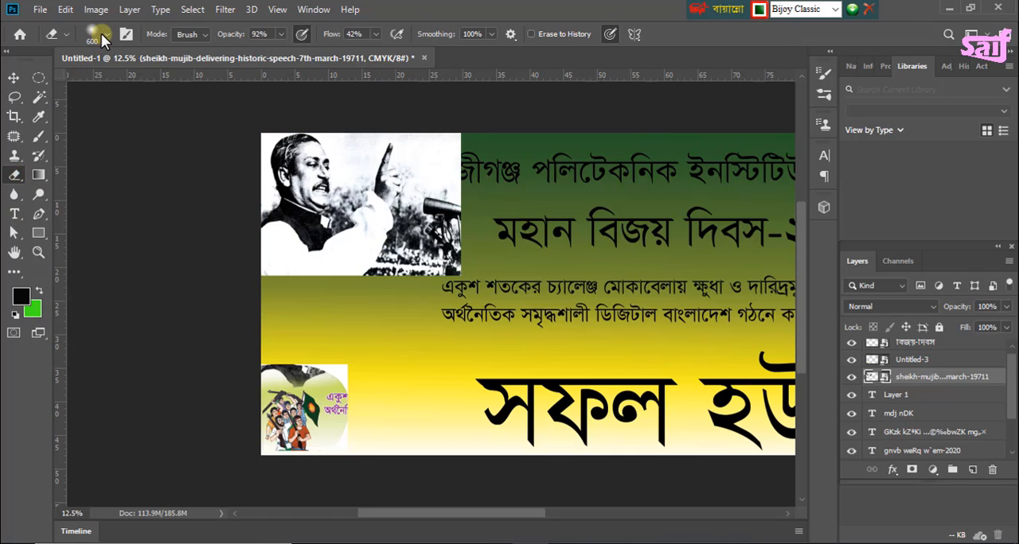
left_click(101, 34)
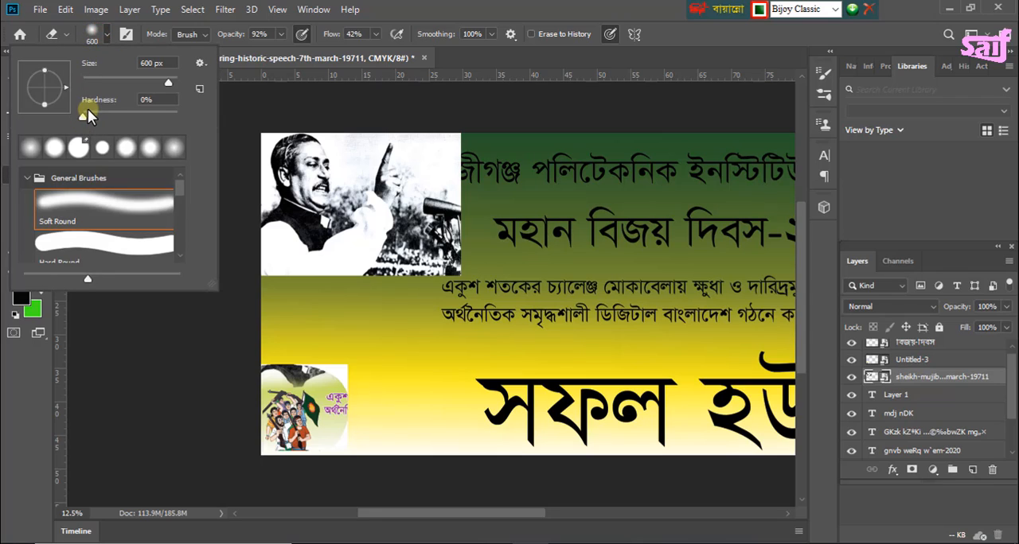
left_click_drag(84, 114, 95, 115)
left_click(32, 151)
left_click(146, 96)
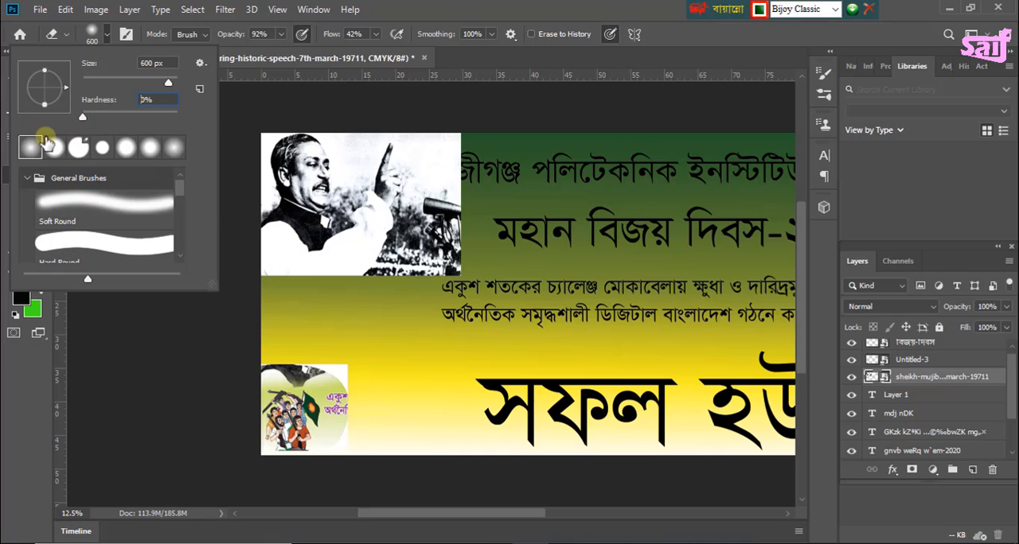
left_click_drag(165, 79, 120, 84)
left_click_drag(143, 83, 143, 84)
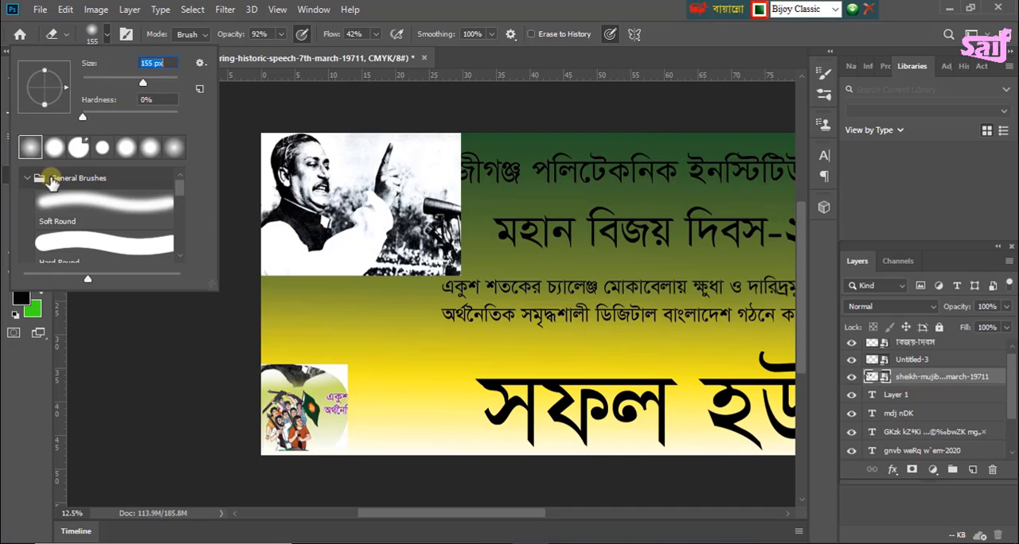
left_click(106, 33)
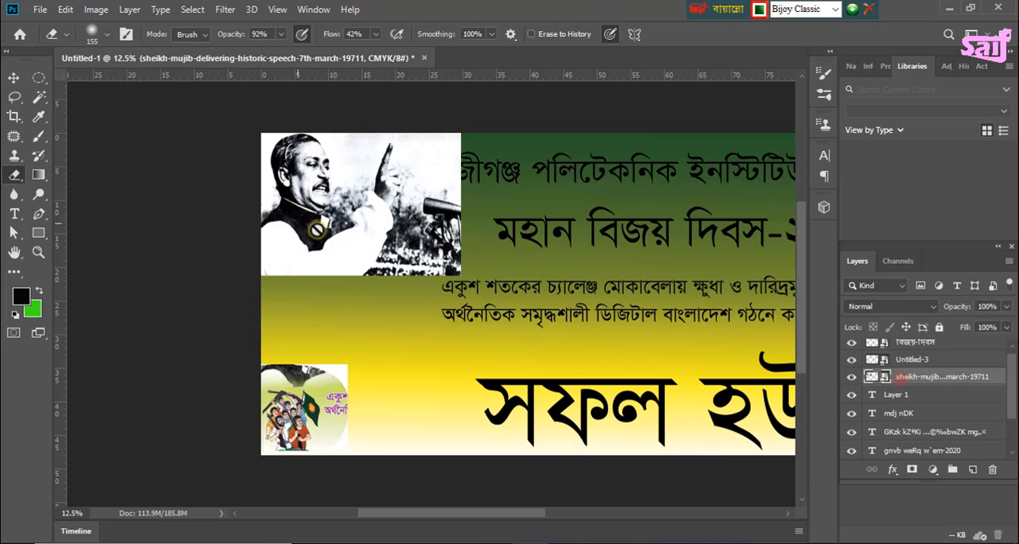
Step: Rasterize the speech photo and begin softly erasing its right edge with the Eraser at 500 px
left_click(337, 209)
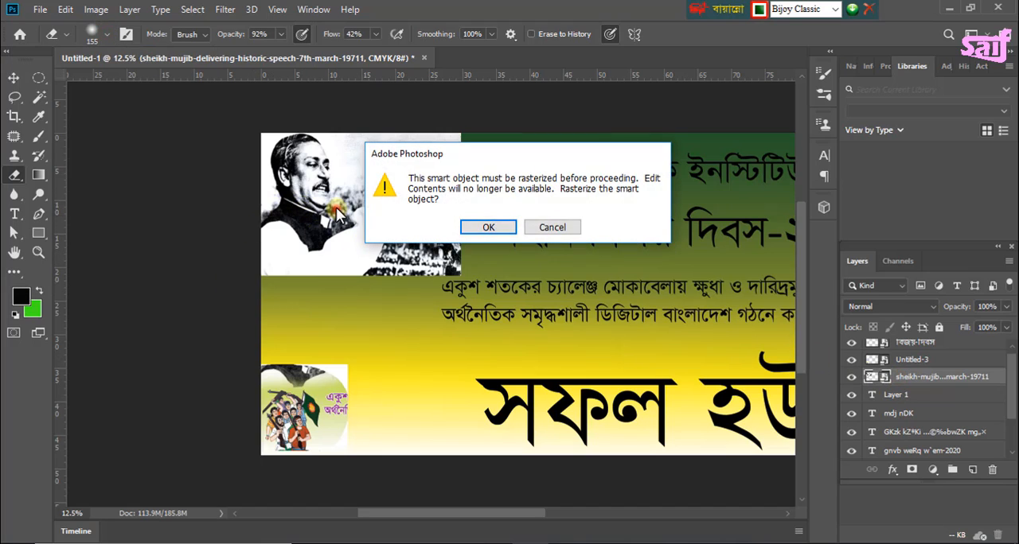
left_click(482, 228)
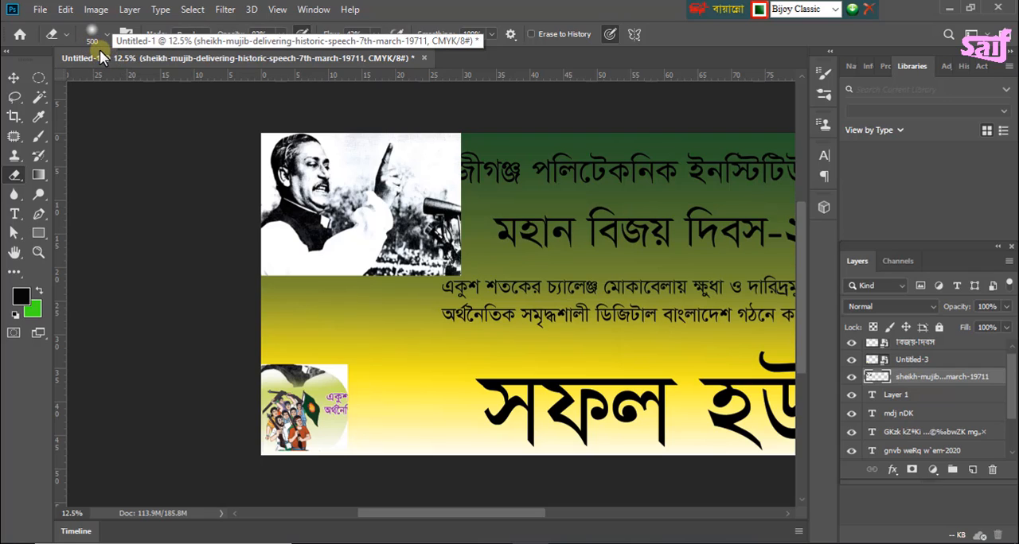
key("bracketleft")
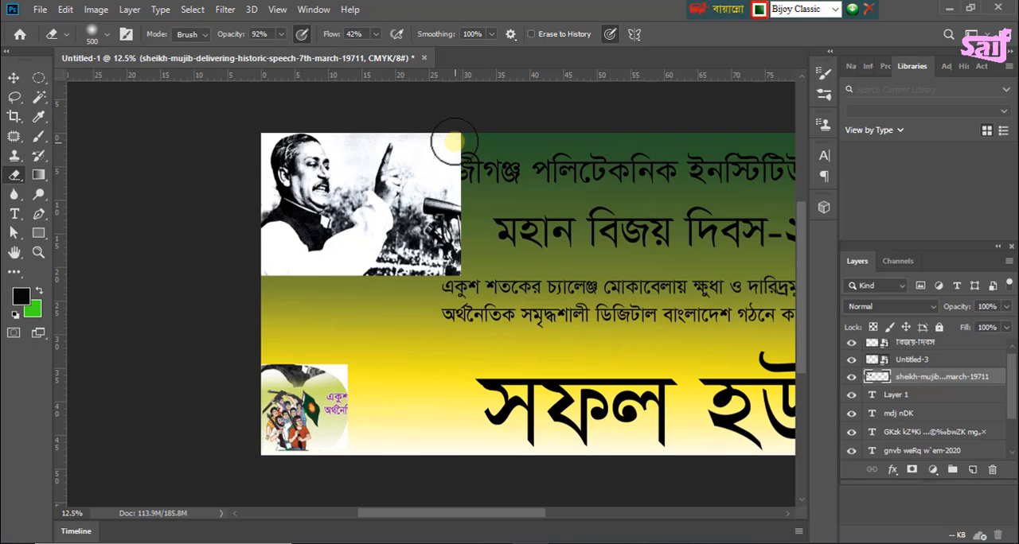
left_click_drag(455, 142, 474, 216)
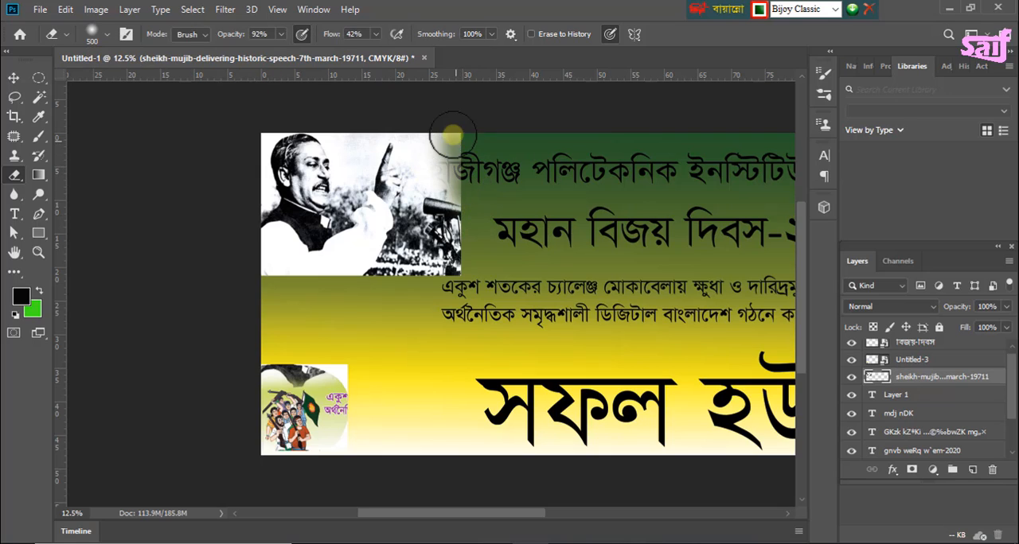
mouse_move(453, 134)
left_mouse_down()
mouse_move(464, 189)
mouse_move(433, 301)
mouse_move(450, 236)
mouse_move(441, 281)
left_mouse_up()
mouse_move(465, 236)
left_mouse_down()
mouse_move(422, 288)
mouse_move(443, 269)
mouse_move(338, 300)
mouse_move(401, 266)
mouse_move(451, 192)
mouse_move(446, 249)
mouse_move(429, 277)
mouse_move(452, 253)
mouse_move(450, 144)
mouse_move(461, 221)
left_mouse_up()
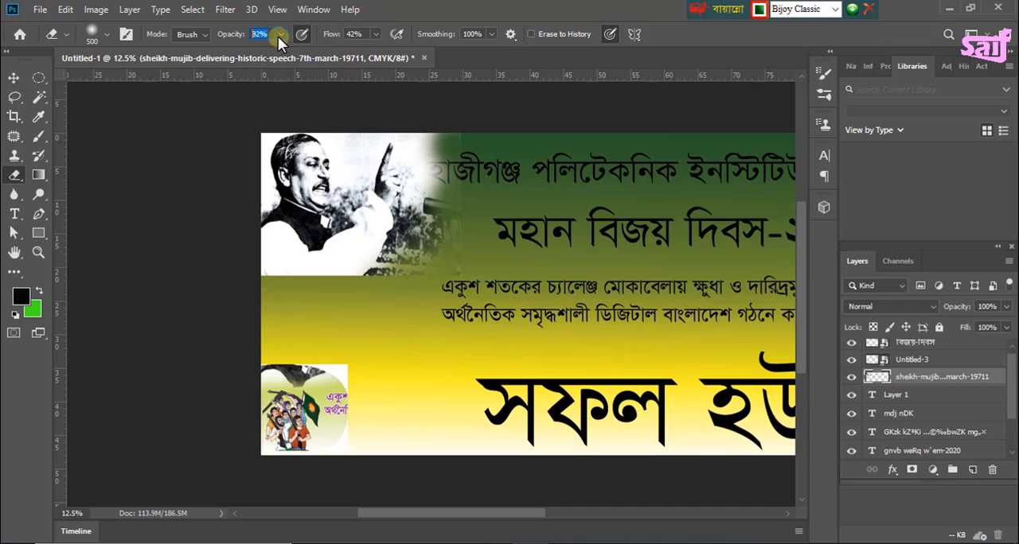
Step: Set the Eraser's flow to 65% and fade the speech photo's right and lower edges into the banner's gradient
left_click(377, 35)
left_click(386, 51)
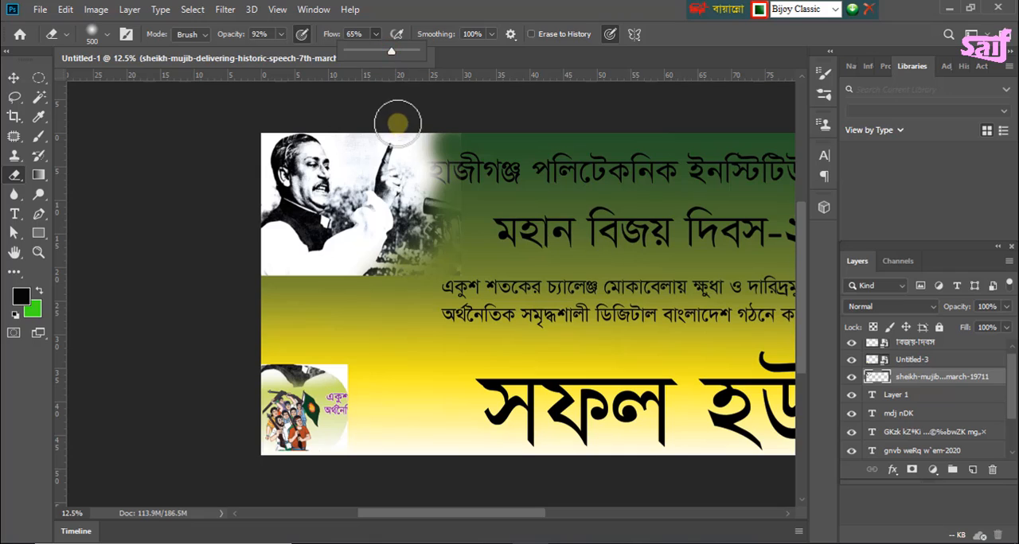
left_click(442, 135)
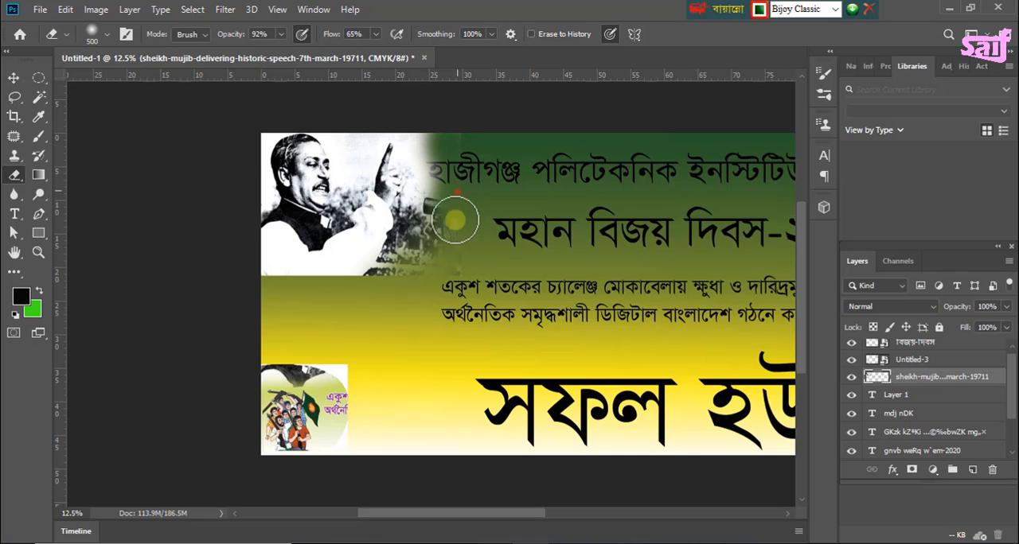
mouse_move(454, 230)
left_mouse_down()
mouse_move(427, 259)
mouse_move(377, 275)
mouse_move(256, 287)
mouse_move(266, 278)
mouse_move(351, 299)
mouse_move(408, 283)
mouse_move(232, 294)
mouse_move(403, 290)
left_mouse_up()
left_click(265, 277)
mouse_move(383, 286)
left_mouse_down()
mouse_move(266, 291)
mouse_move(355, 287)
mouse_move(403, 225)
mouse_move(430, 122)
mouse_move(438, 170)
mouse_move(425, 236)
mouse_move(393, 292)
mouse_move(459, 137)
mouse_move(460, 165)
mouse_move(424, 305)
mouse_move(435, 193)
mouse_move(430, 159)
mouse_move(393, 108)
mouse_move(443, 138)
mouse_move(449, 216)
left_mouse_up()
mouse_move(454, 198)
left_mouse_down()
mouse_move(393, 279)
mouse_move(434, 256)
mouse_move(417, 267)
mouse_move(421, 231)
left_mouse_up()
mouse_move(423, 207)
left_mouse_down()
mouse_move(415, 226)
mouse_move(475, 270)
mouse_move(463, 276)
left_mouse_up()
left_click(458, 276)
left_click(441, 288)
left_click(423, 291)
left_click(437, 277)
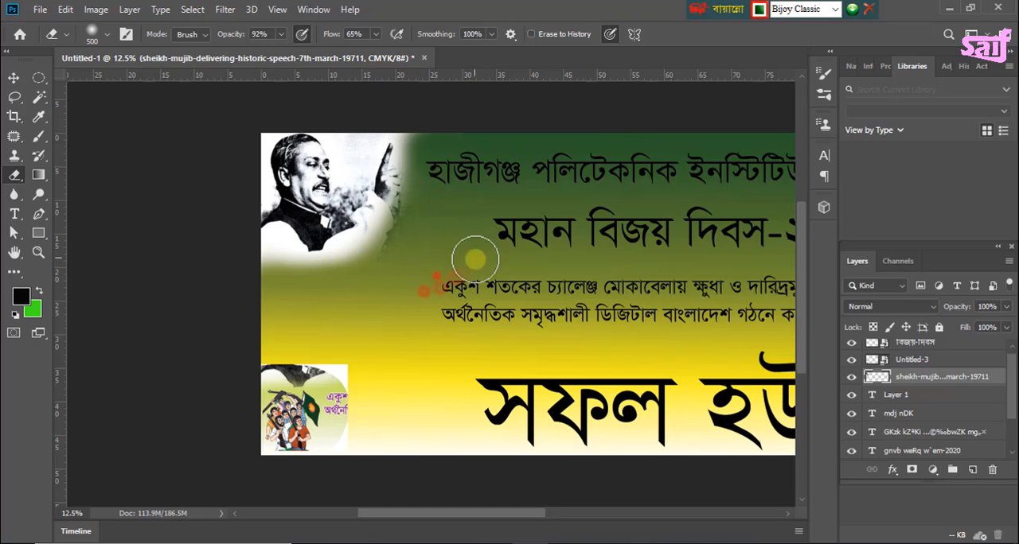
left_click(358, 298)
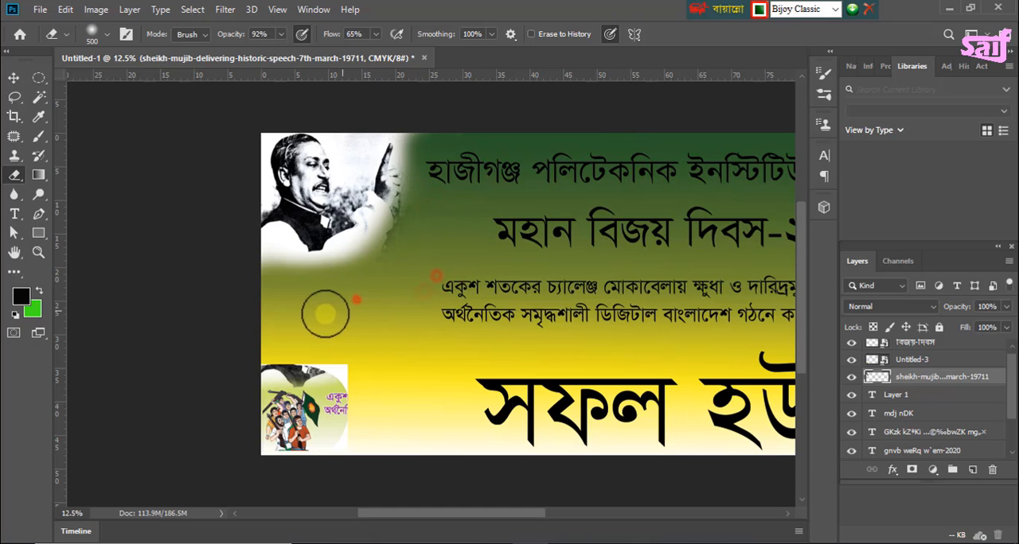
left_click(407, 397)
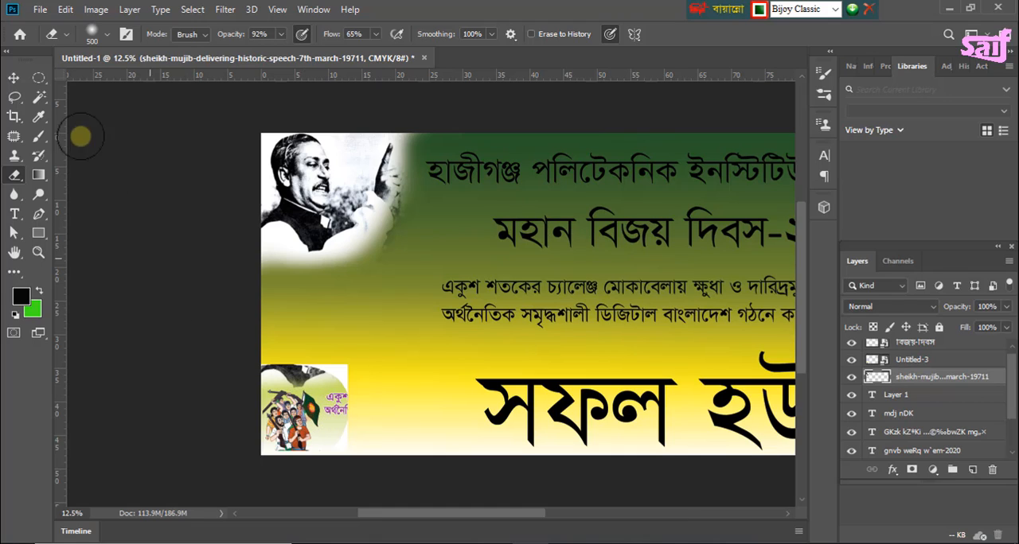
Step: Select the "Untitled-3" image of the freedom fighters and rasterize it for erasing
left_click(13, 77)
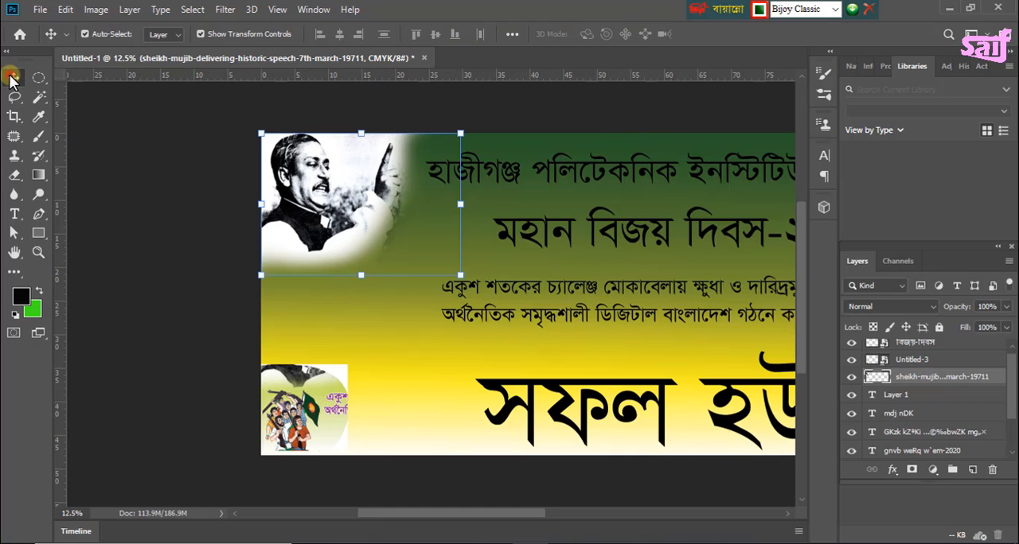
left_click(324, 430)
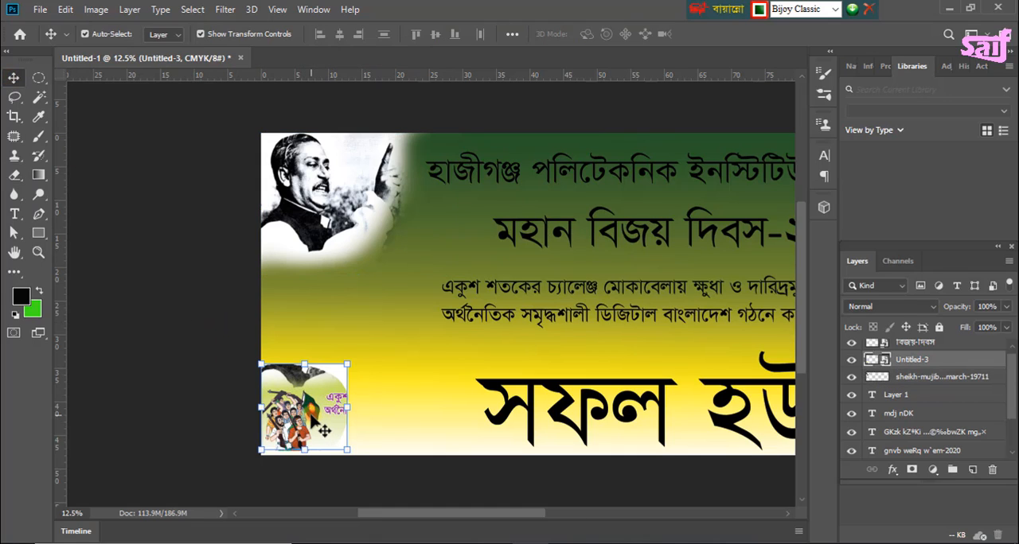
left_click(13, 176)
left_click(311, 400)
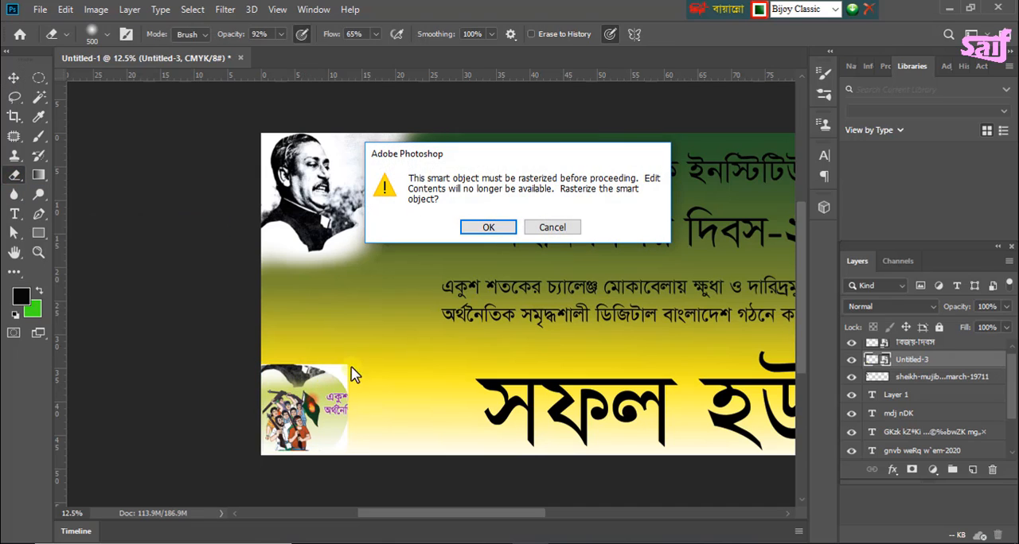
left_click(488, 228)
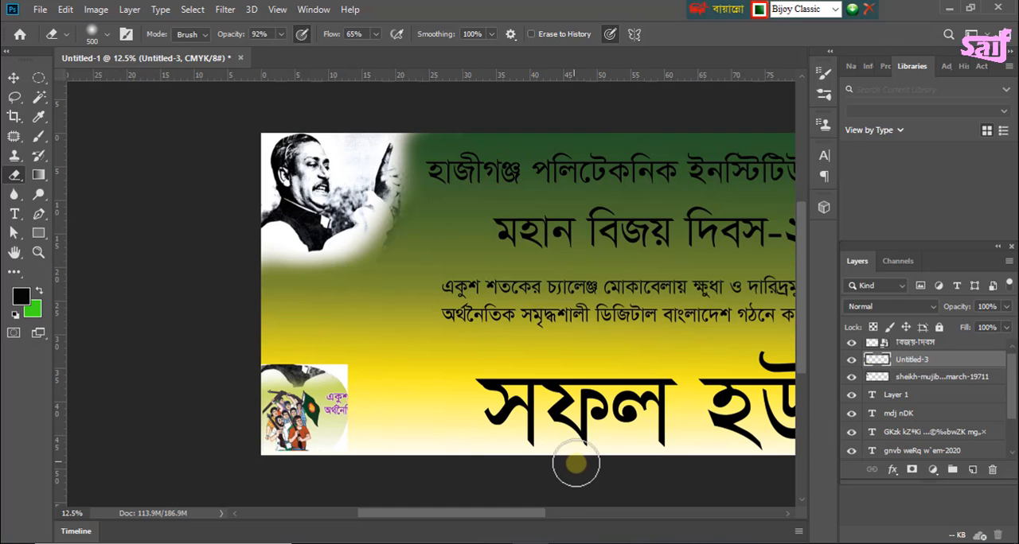
Step: Enlarge the freedom fighters image to about 148% wide by 145% high, flush with the banner's lower-left corner and without rotation
key("ctrl+plus")
key("ctrl+plus")
key("ctrl+plus")
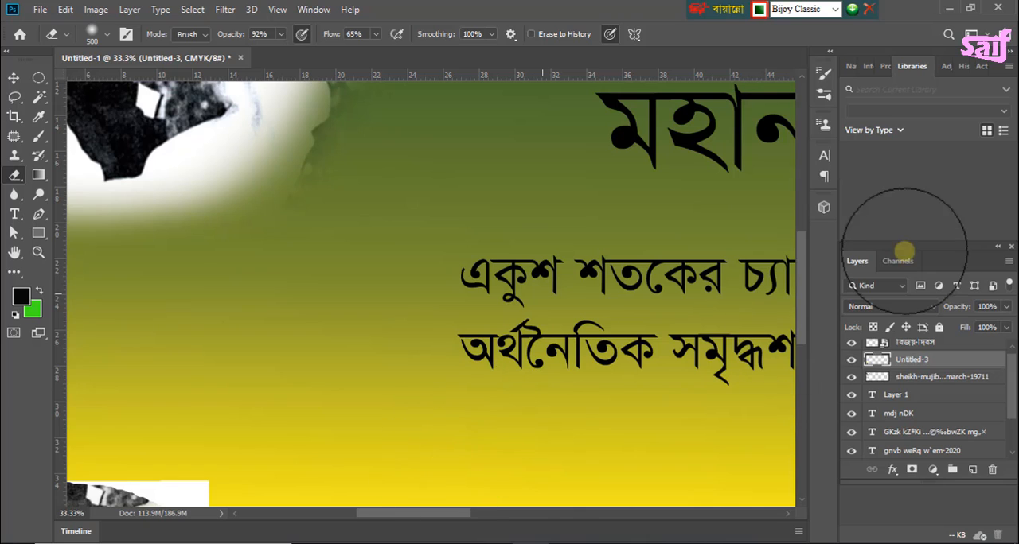
left_click_drag(801, 261, 810, 328)
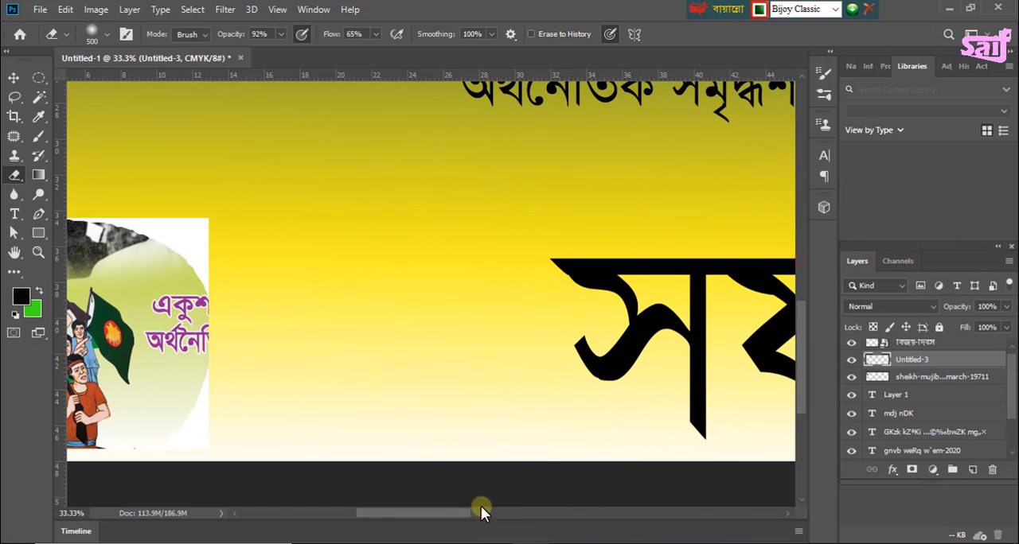
left_click_drag(462, 518, 409, 519)
left_click(14, 77)
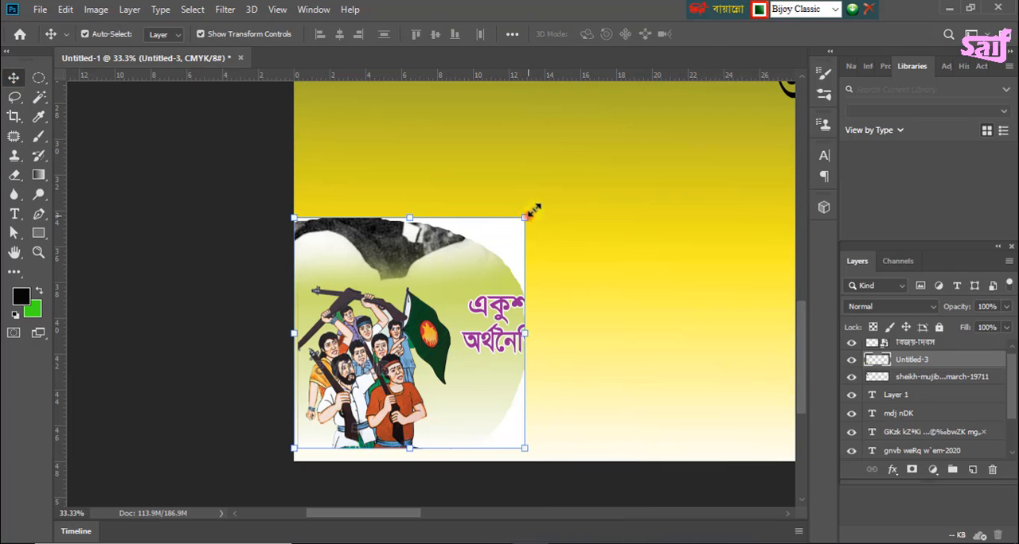
left_click_drag(530, 212, 570, 176)
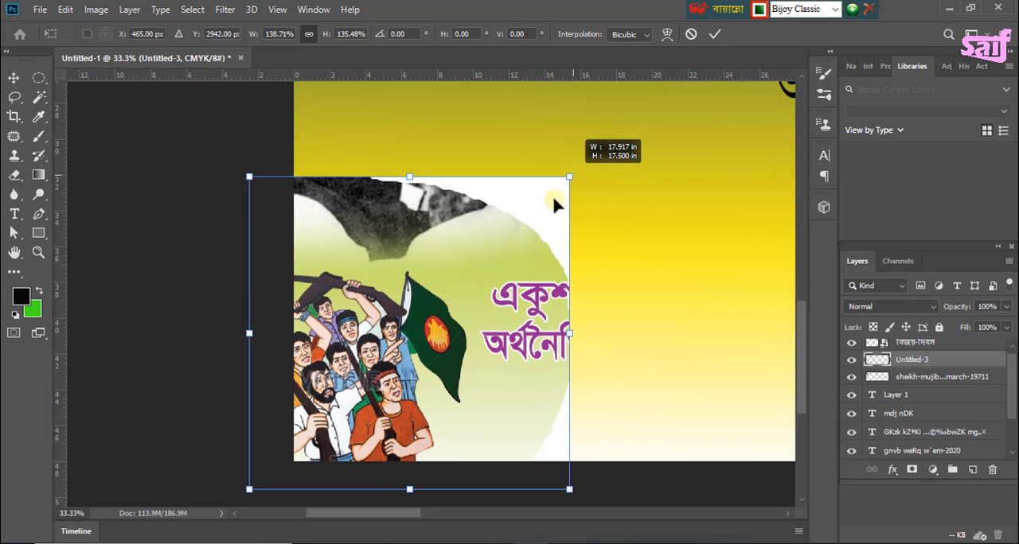
left_click_drag(446, 321, 495, 293)
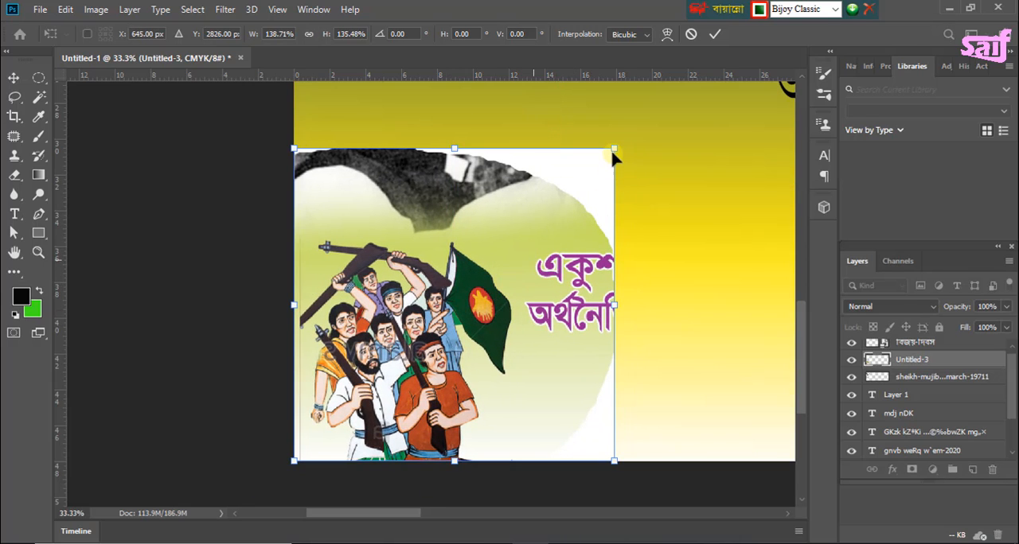
left_click_drag(614, 147, 638, 129)
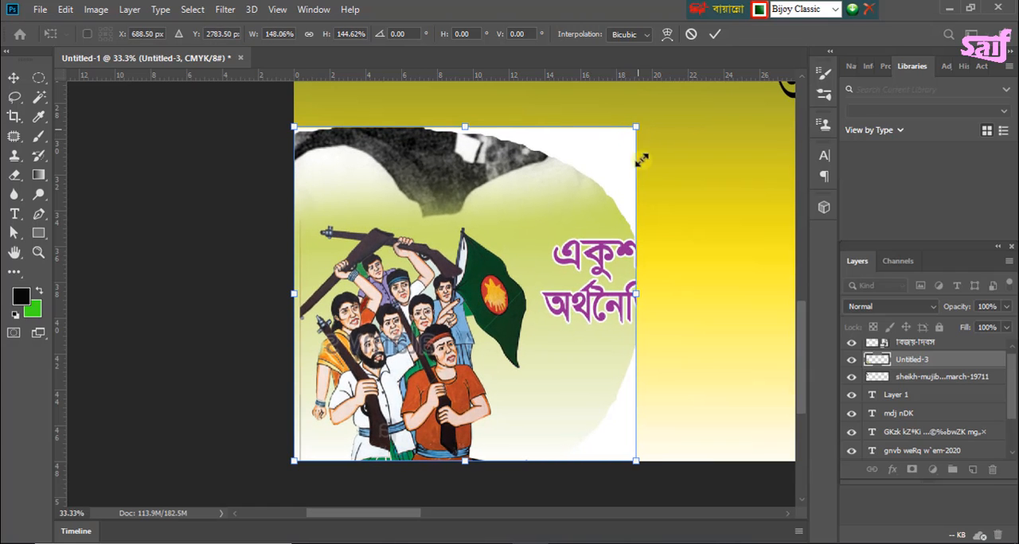
left_click_drag(690, 351, 637, 397)
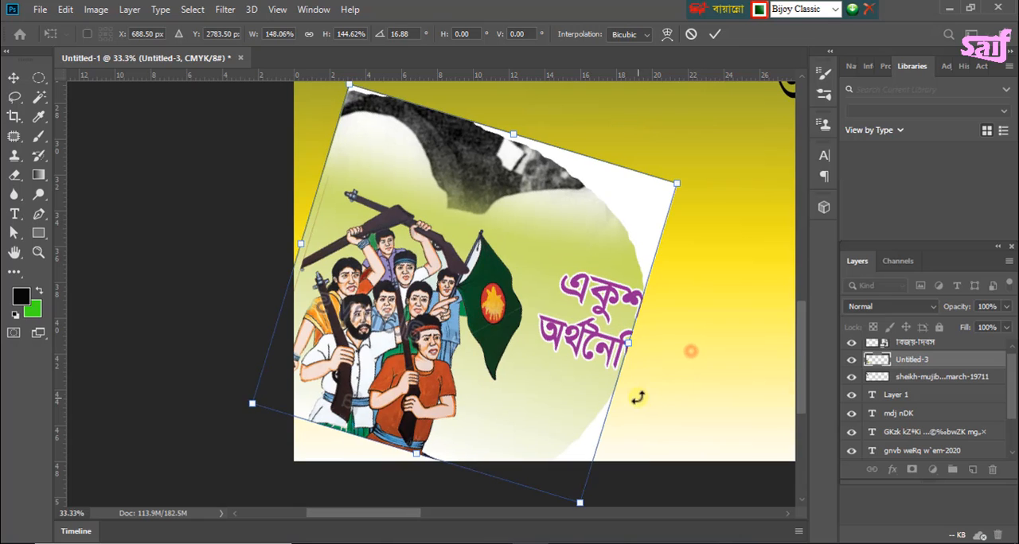
key("ctrl+z")
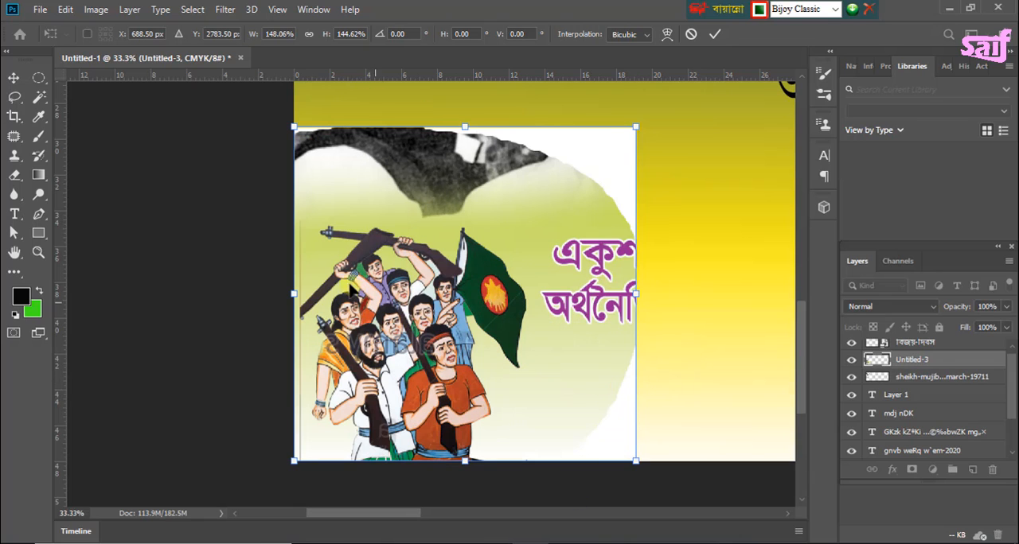
Step: Enlarge and widen the freedom fighters image further to about 34 by 29 inches, keeping it in the banner's lower-left corner
key("ctrl+minus")
key("ctrl+minus")
key("ctrl+minus")
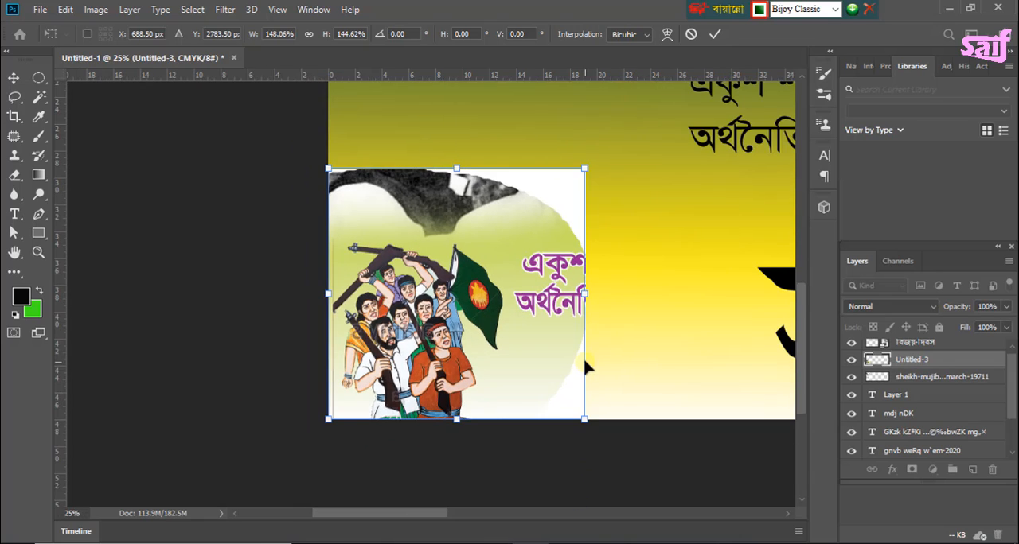
left_click_drag(509, 230, 575, 168)
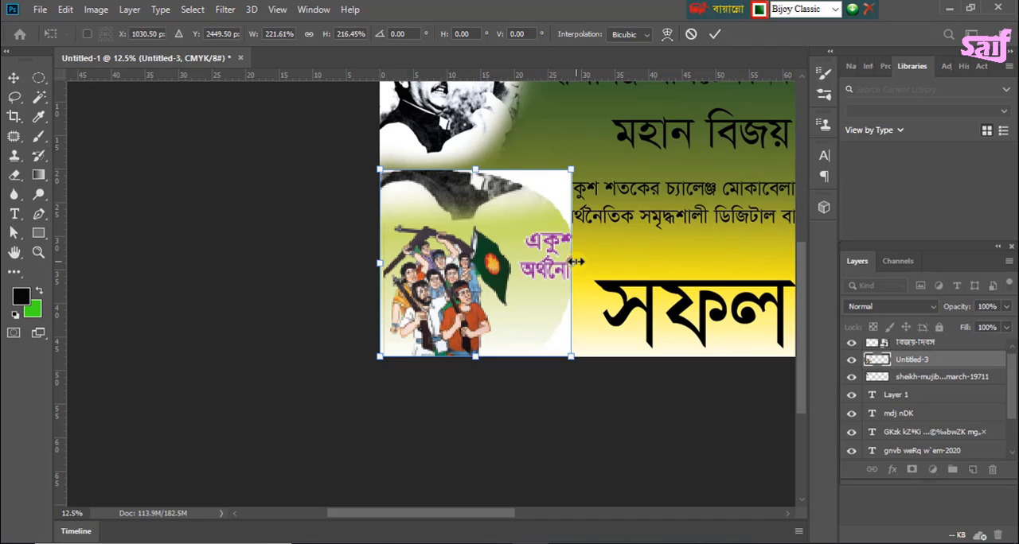
left_click_drag(574, 261, 609, 254)
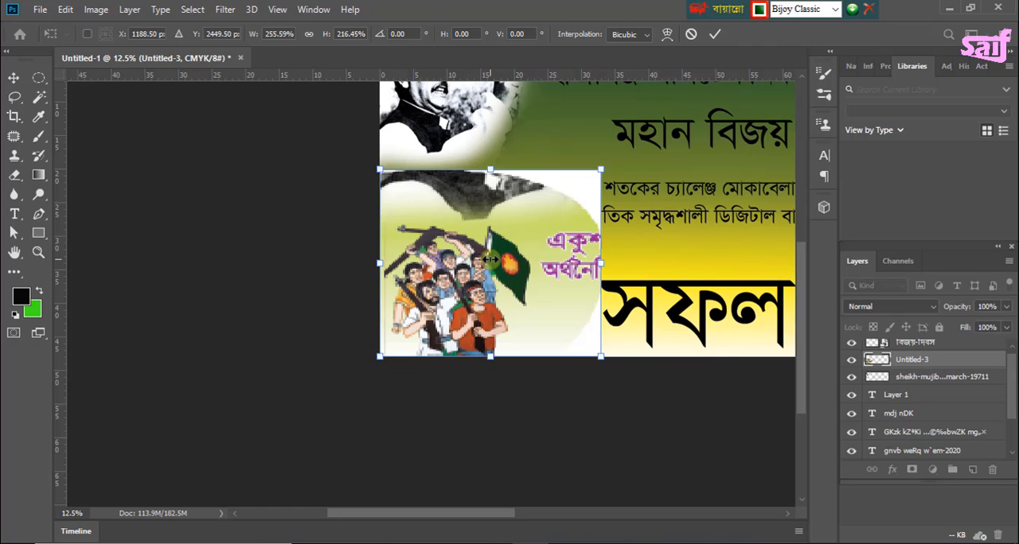
left_click_drag(600, 172, 613, 165)
key("Return")
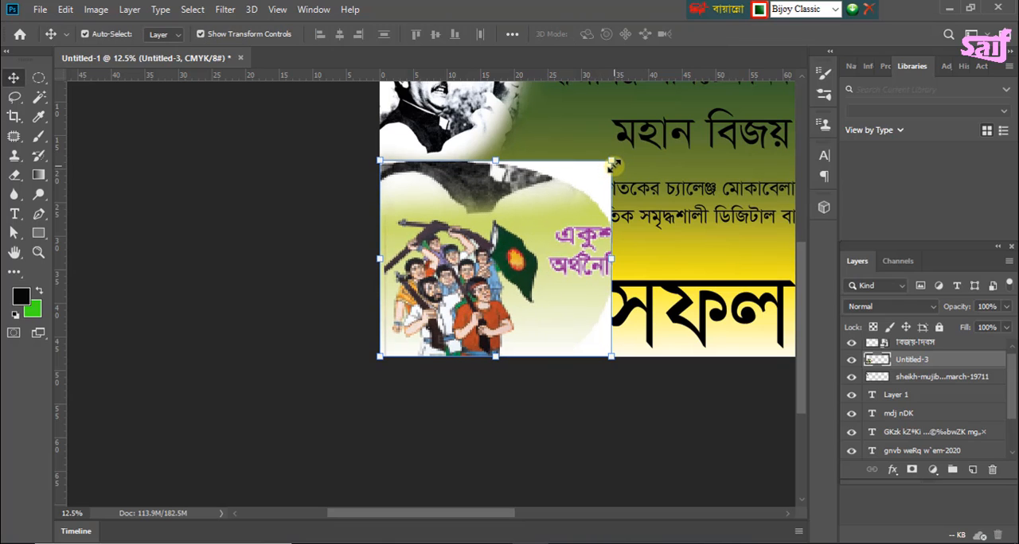
Step: Softly erase the freedom fighters image's background and leftover text, leaving only the group with the flag
left_click(16, 180)
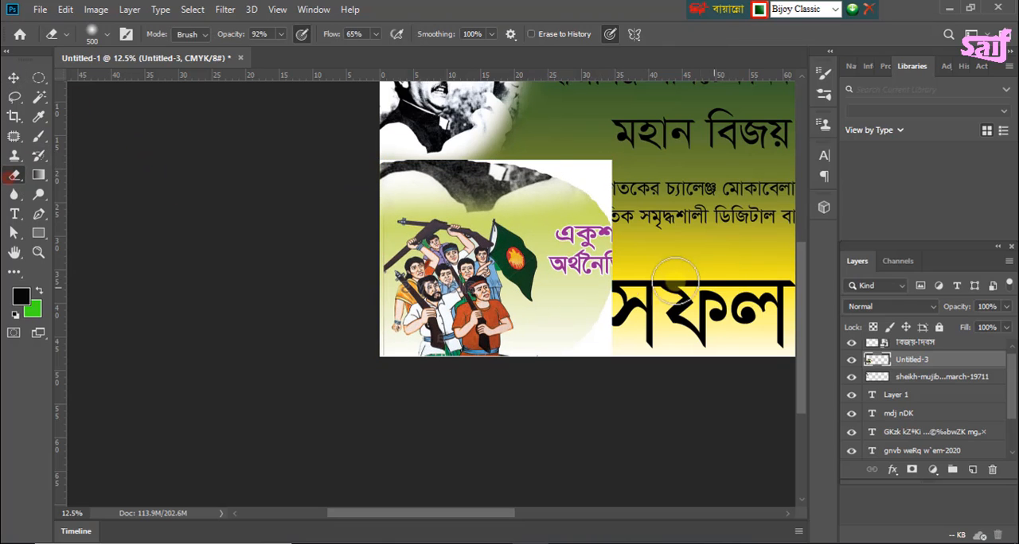
mouse_move(586, 164)
left_mouse_down()
mouse_move(616, 178)
mouse_move(534, 154)
mouse_move(555, 154)
mouse_move(504, 153)
mouse_move(382, 176)
mouse_move(465, 173)
mouse_move(402, 184)
mouse_move(436, 186)
mouse_move(399, 199)
mouse_move(397, 156)
mouse_move(370, 173)
mouse_move(487, 172)
mouse_move(466, 177)
mouse_move(489, 193)
mouse_move(444, 191)
mouse_move(480, 193)
mouse_move(581, 173)
mouse_move(590, 194)
mouse_move(594, 171)
mouse_move(608, 181)
mouse_move(590, 227)
mouse_move(579, 373)
mouse_move(607, 297)
mouse_move(615, 241)
mouse_move(606, 225)
mouse_move(617, 395)
mouse_move(614, 349)
mouse_move(582, 335)
mouse_move(566, 295)
mouse_move(550, 345)
mouse_move(598, 255)
mouse_move(570, 175)
mouse_move(351, 153)
mouse_move(420, 168)
mouse_move(384, 205)
mouse_move(476, 197)
mouse_move(598, 220)
mouse_move(600, 168)
mouse_move(558, 163)
mouse_move(602, 179)
mouse_move(612, 236)
mouse_move(600, 279)
mouse_move(504, 188)
mouse_move(448, 168)
mouse_move(552, 177)
mouse_move(517, 164)
mouse_move(396, 186)
mouse_move(380, 202)
mouse_move(444, 185)
mouse_move(572, 224)
mouse_move(568, 274)
mouse_move(575, 241)
mouse_move(592, 246)
mouse_move(591, 193)
mouse_move(587, 236)
mouse_move(560, 255)
mouse_move(578, 359)
mouse_move(534, 341)
mouse_move(566, 334)
mouse_move(586, 207)
mouse_move(475, 186)
mouse_move(474, 203)
mouse_move(390, 191)
mouse_move(519, 191)
left_mouse_up()
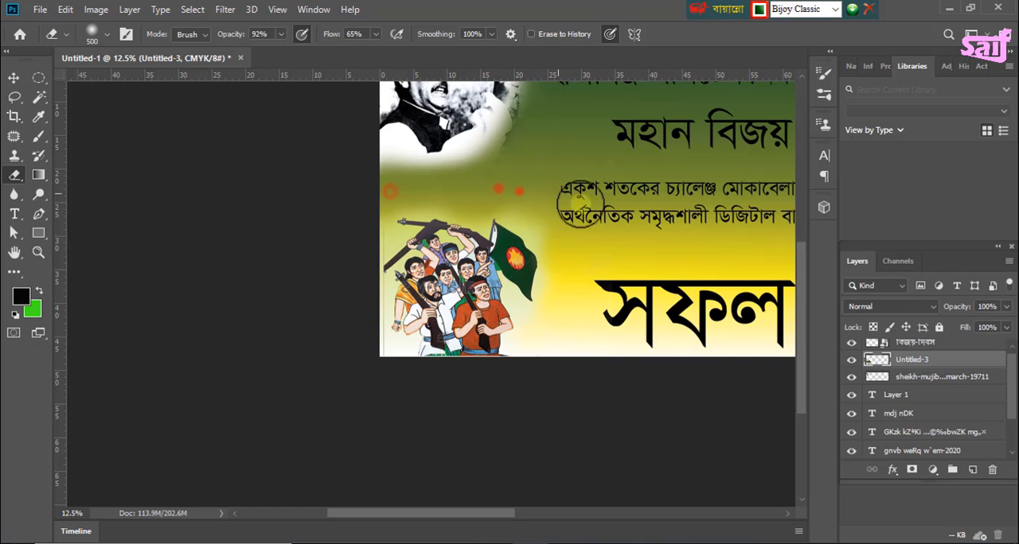
Step: Stretch the "বিজয়-দিবস" image in the banner's lower-right corner to about 285% wide by 432% high
scroll(792, 323, "down", 3)
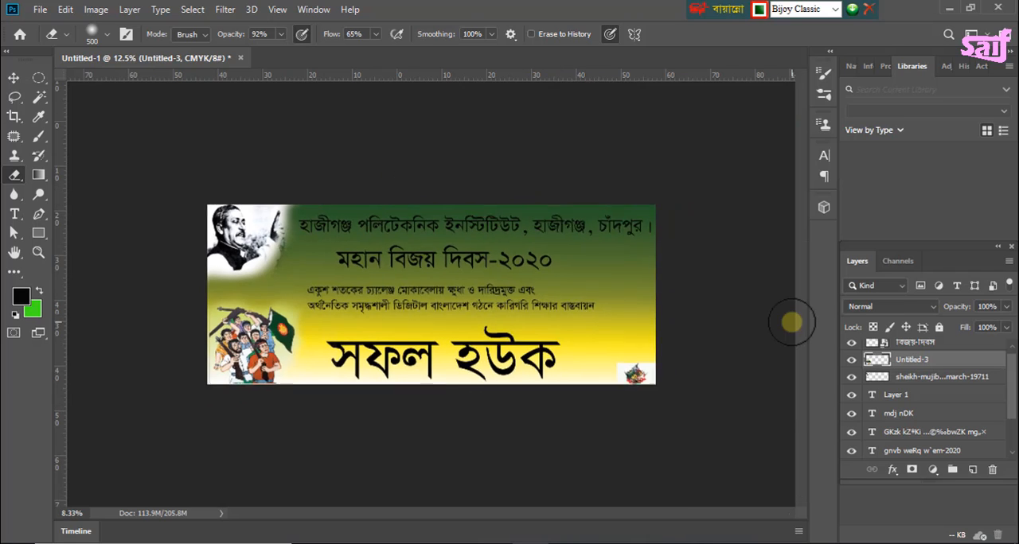
scroll(763, 329, "up", 2)
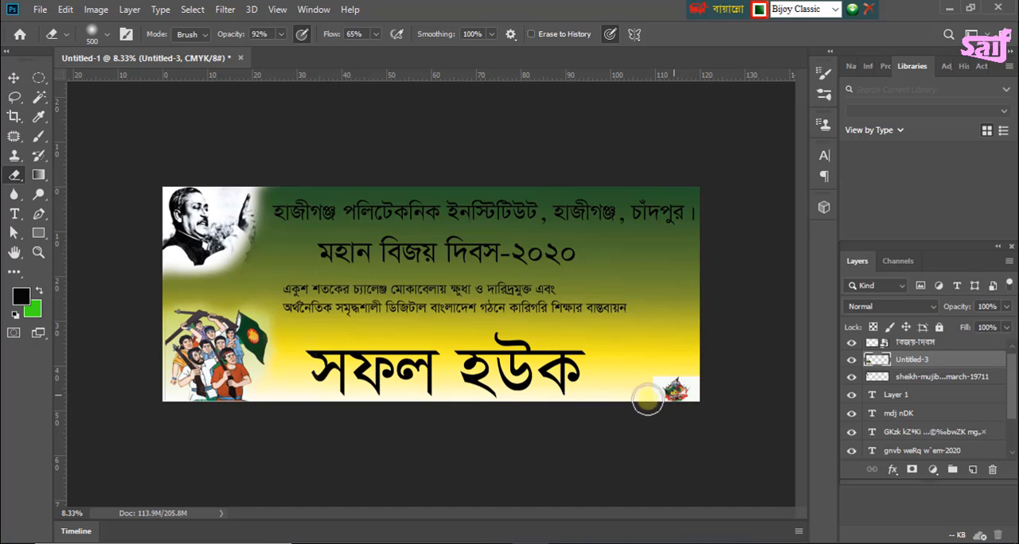
left_click(13, 77)
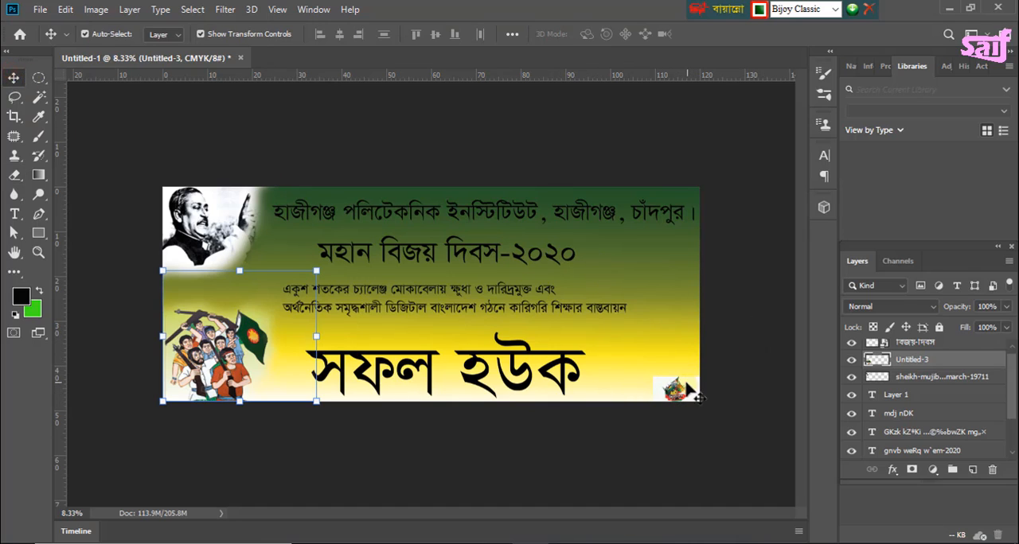
left_click(686, 391)
left_click_drag(651, 374, 569, 331)
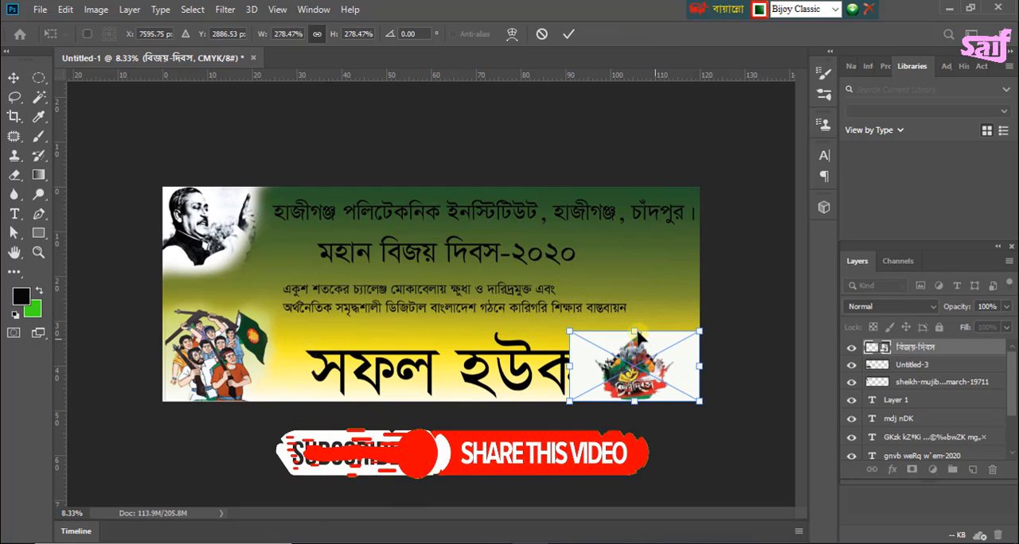
left_click_drag(634, 331, 634, 289)
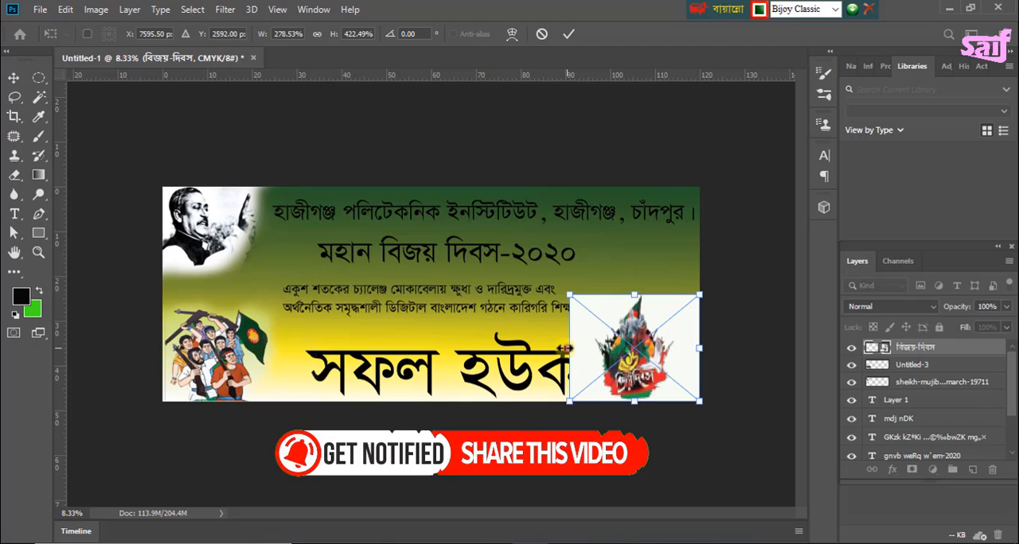
left_click_drag(563, 348, 561, 348)
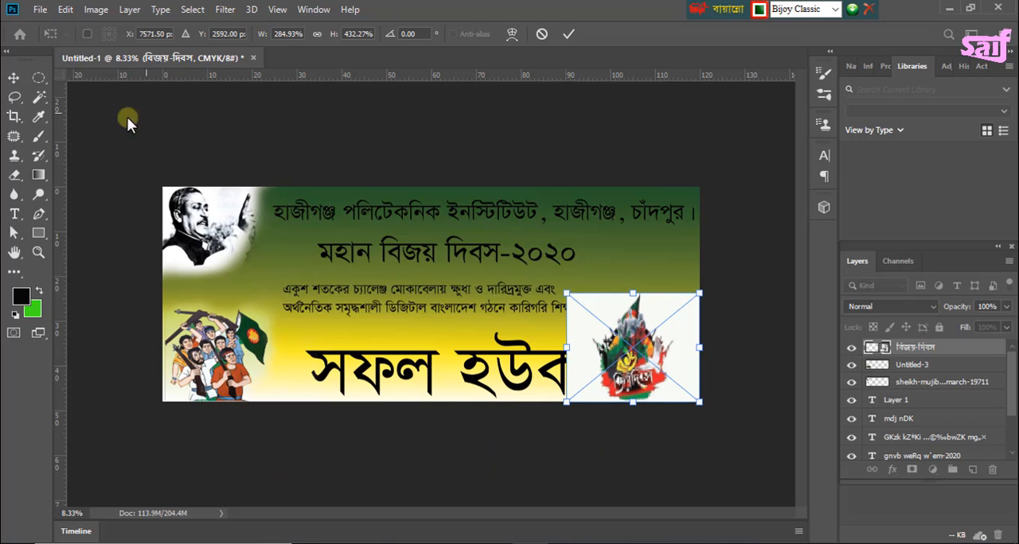
key("Return")
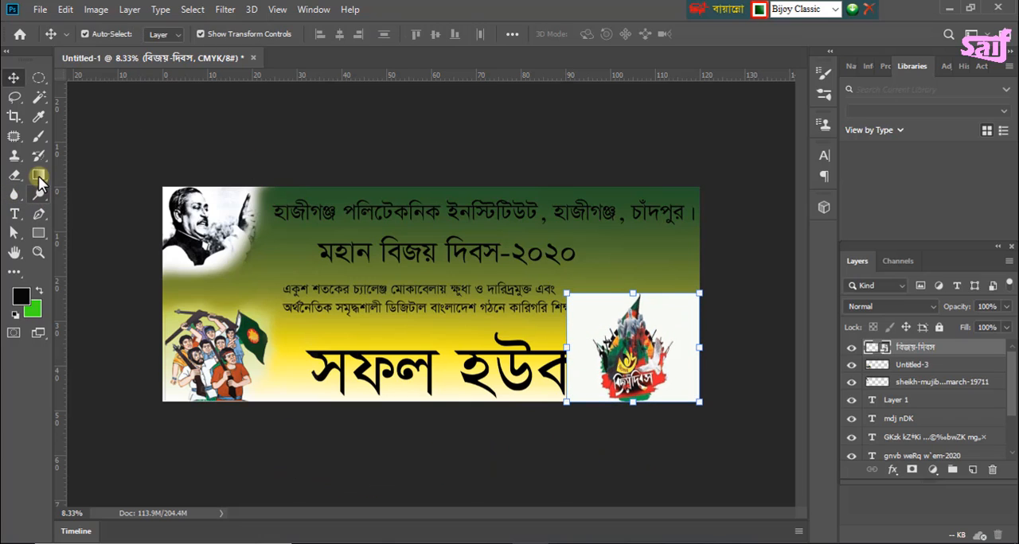
Step: Rasterize the "বিজয়-দিবস" image and remove its white background with the soft Eraser and the Magic Wand
left_click(14, 175)
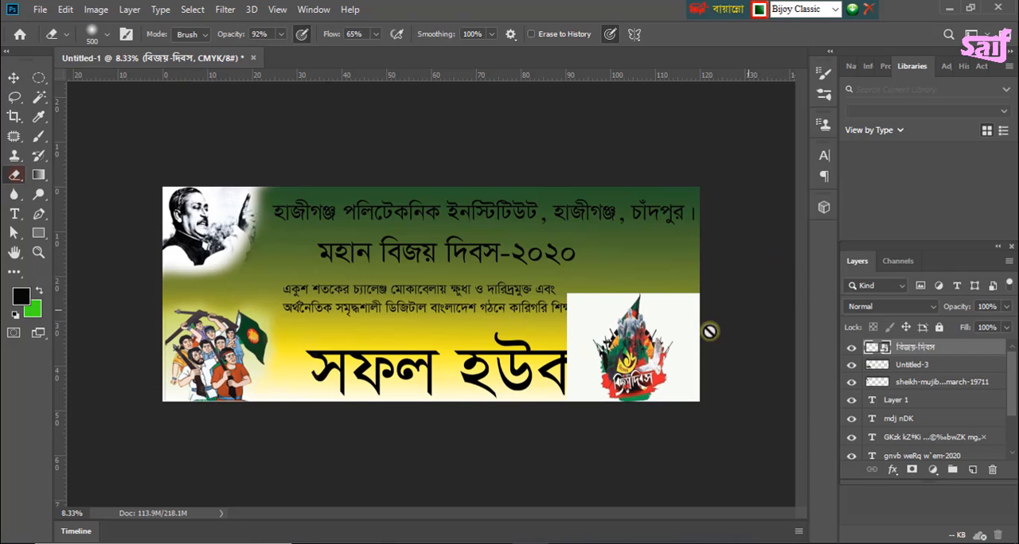
left_click(661, 309)
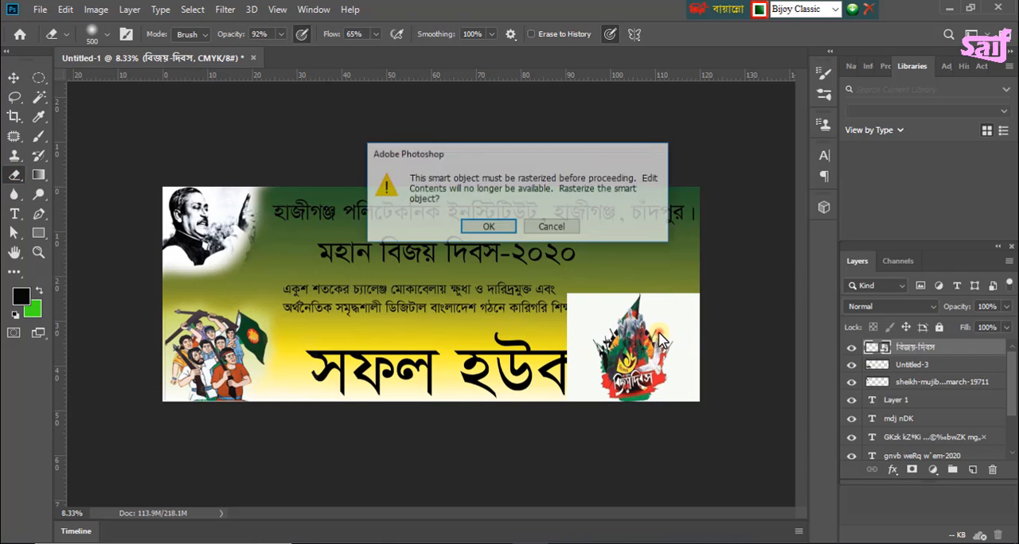
left_click(503, 228)
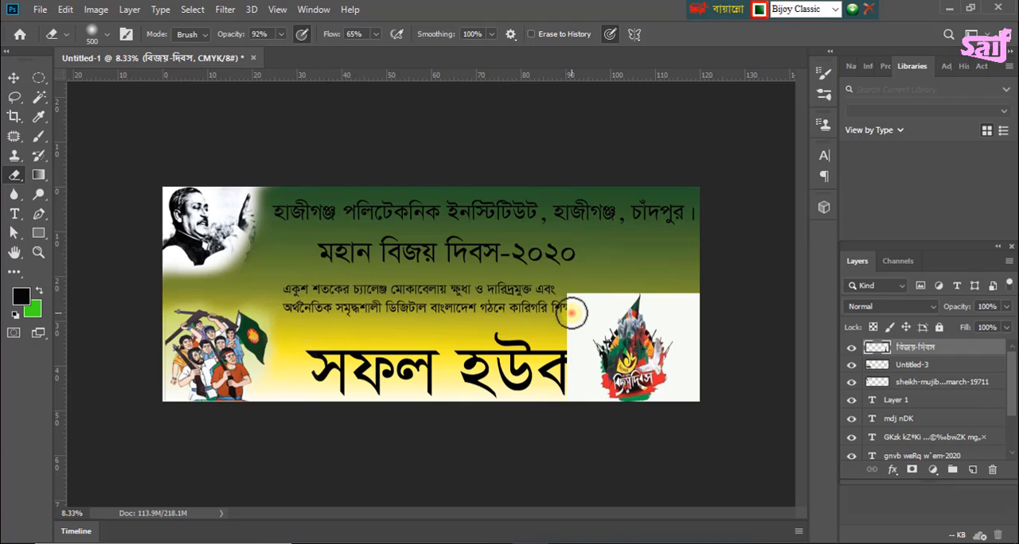
mouse_move(572, 313)
left_mouse_down()
mouse_move(567, 344)
mouse_move(593, 272)
mouse_move(578, 302)
mouse_move(580, 338)
mouse_move(596, 304)
mouse_move(575, 297)
mouse_move(564, 324)
mouse_move(577, 318)
mouse_move(577, 295)
mouse_move(576, 318)
mouse_move(587, 292)
left_mouse_up()
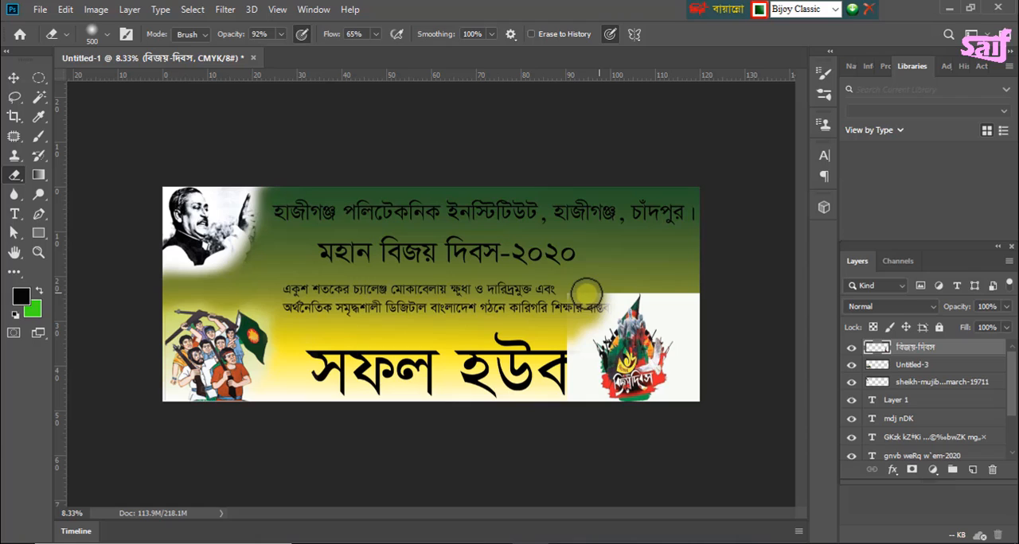
right_click(38, 102)
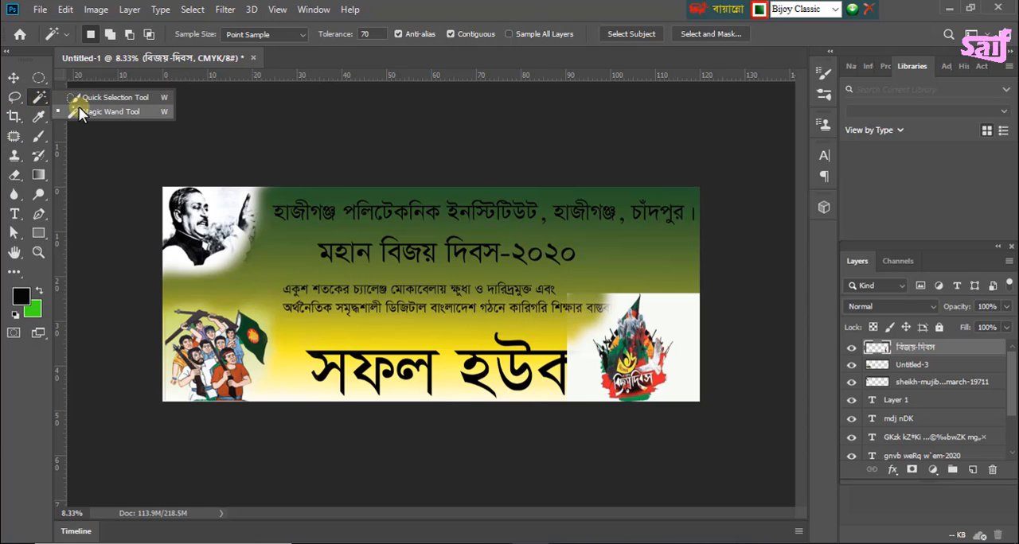
left_click(79, 113)
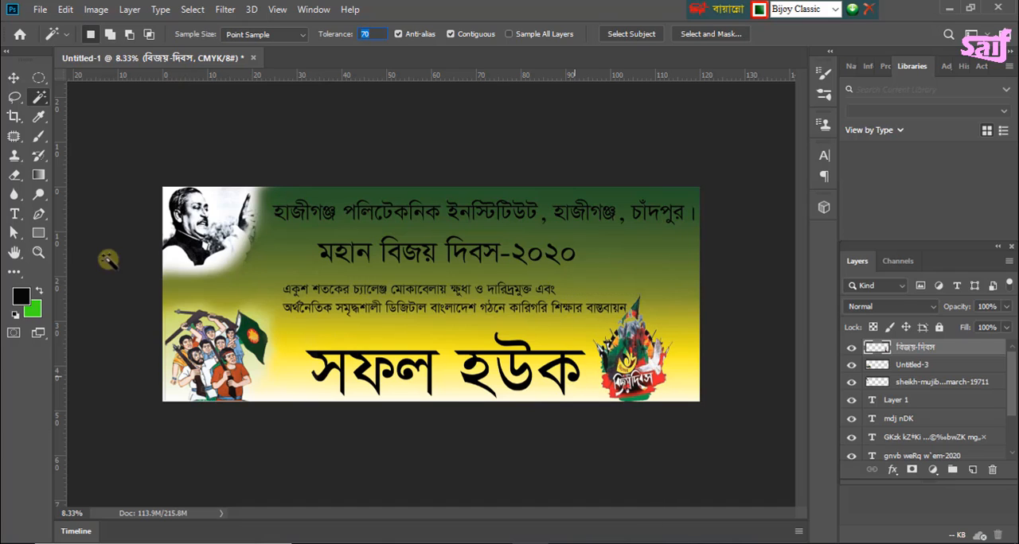
Step: Enlarge the "বিজয়-দিবস" image proportionally to about 114% and move it over the text left of the banner's centre
left_click(14, 79)
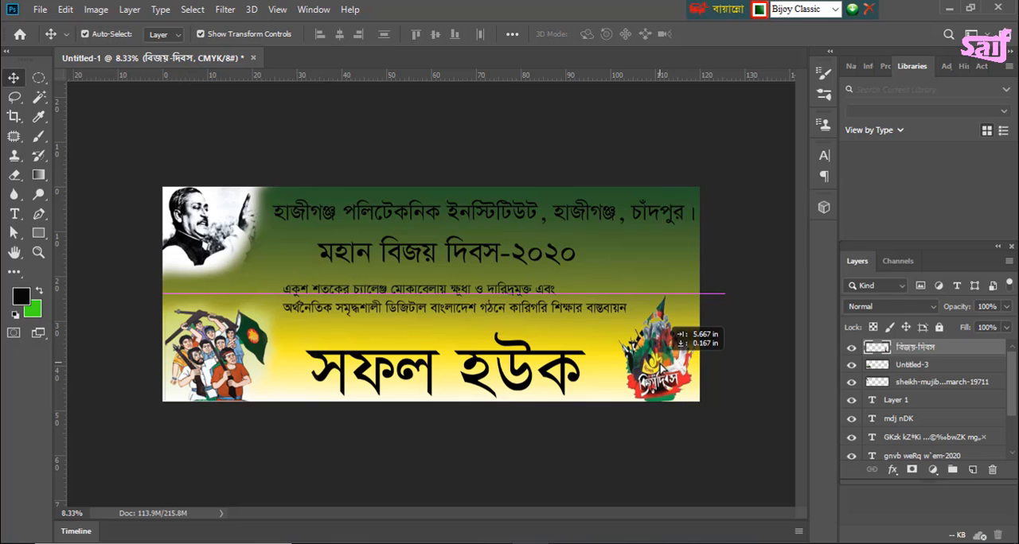
mouse_move(666, 320)
left_mouse_down()
mouse_move(674, 388)
mouse_move(677, 327)
mouse_move(664, 315)
mouse_move(665, 327)
left_mouse_up()
left_click_drag(590, 292, 576, 271)
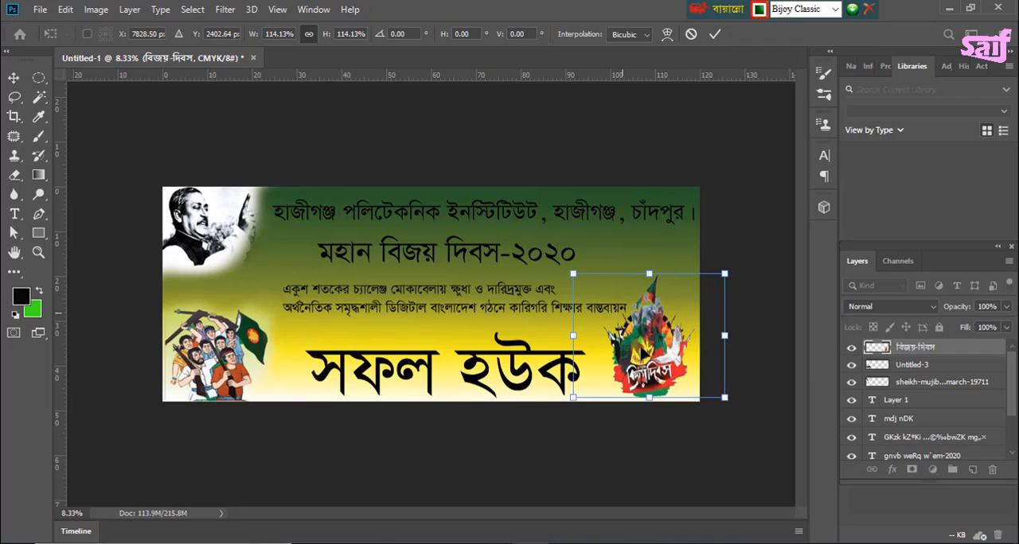
left_click_drag(642, 353, 647, 352)
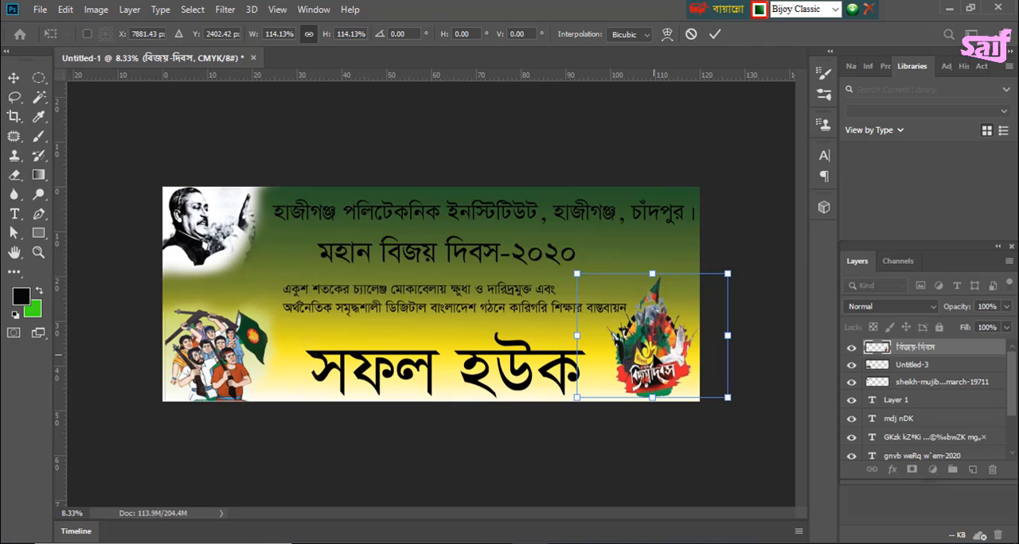
left_click_drag(647, 353, 395, 291)
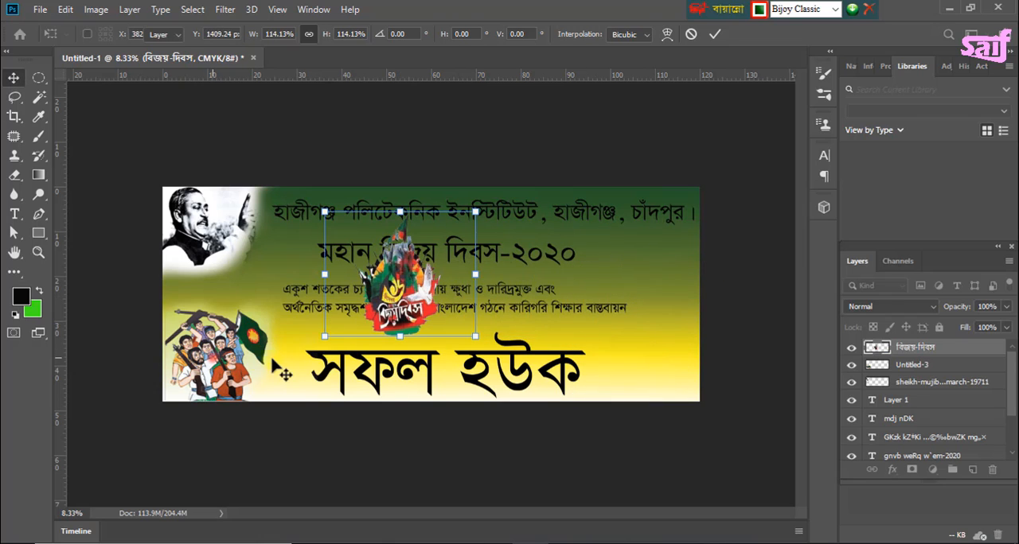
key("Return")
Step: Move the freedom fighters image to the banner's lower-right corner, mirrored horizontally and scaled to about 102% wide by 97% high
left_click(227, 363)
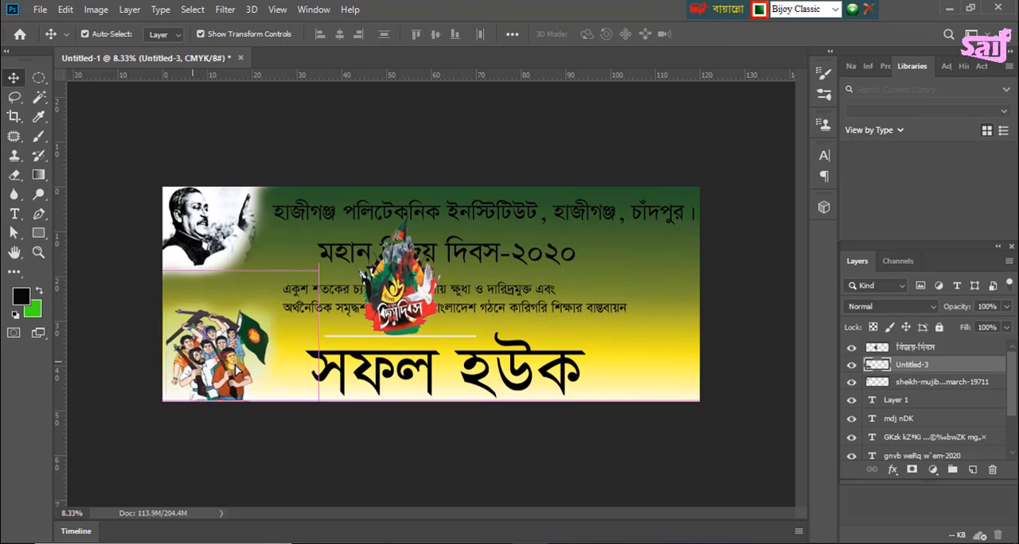
left_click_drag(234, 370, 616, 366)
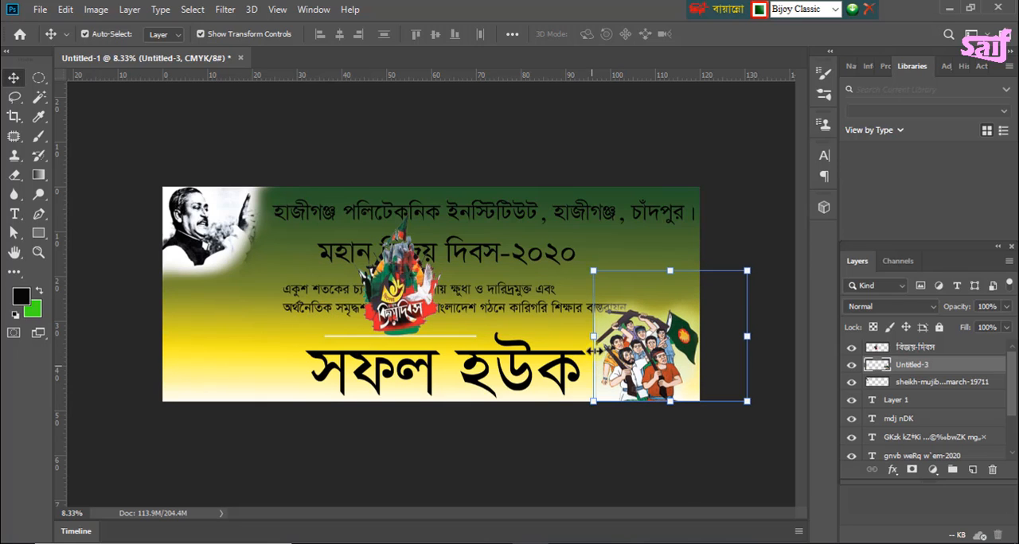
left_click_drag(749, 339, 480, 359)
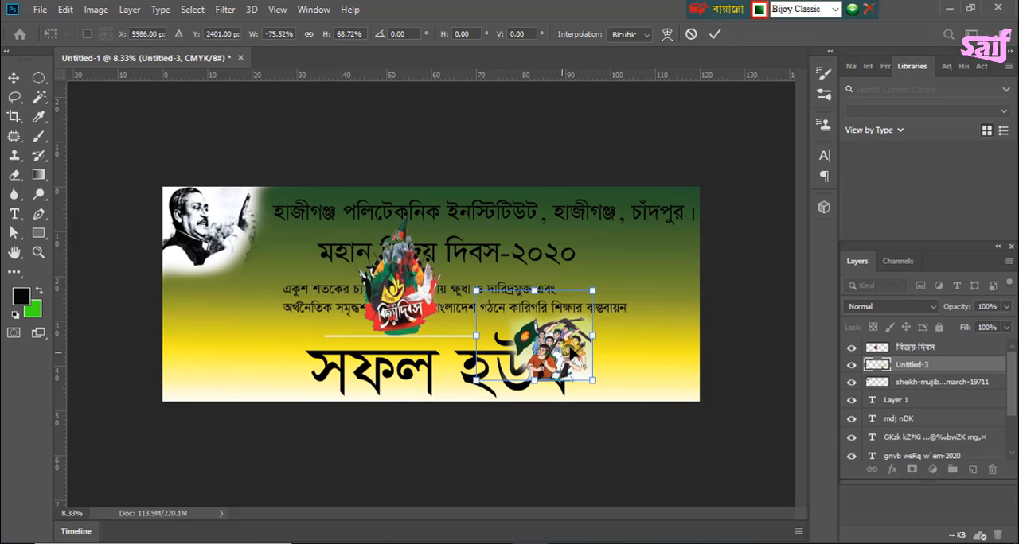
left_click_drag(586, 356, 671, 370)
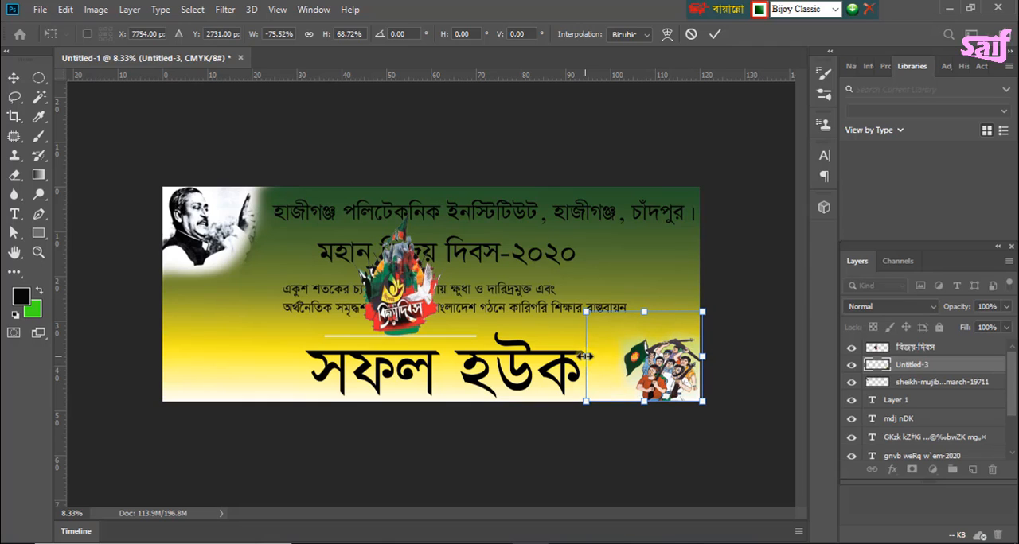
left_click_drag(585, 357, 555, 357)
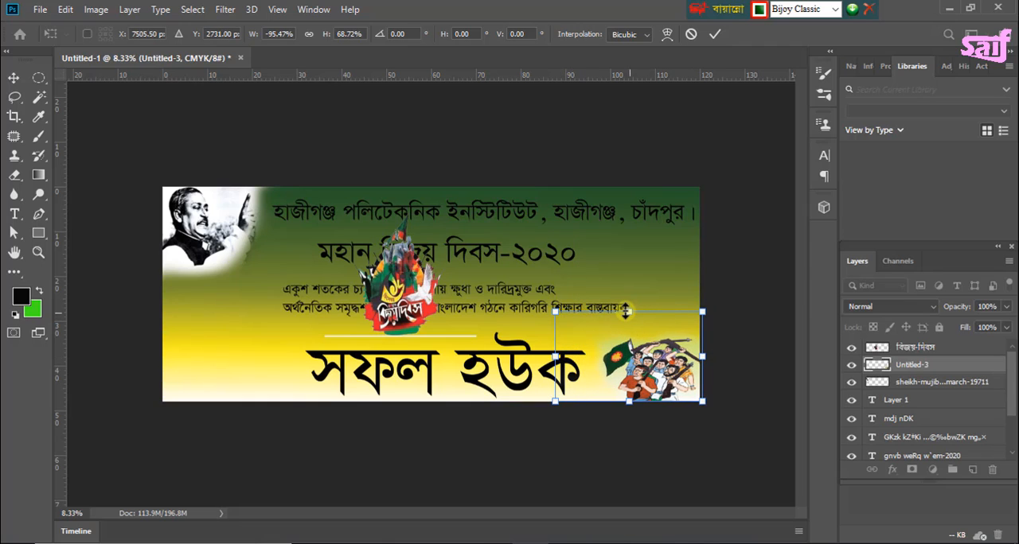
left_click_drag(625, 312, 623, 275)
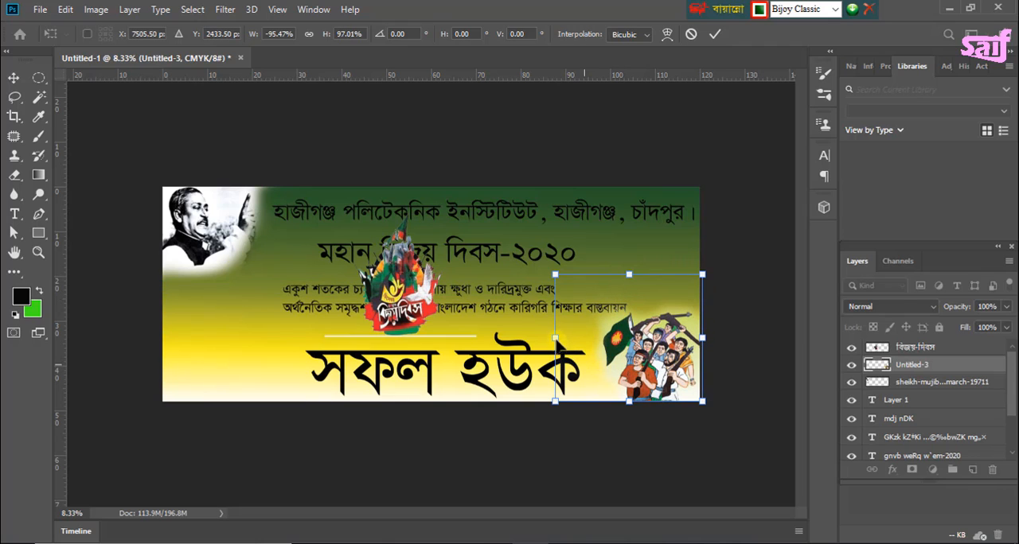
left_click_drag(555, 338, 544, 339)
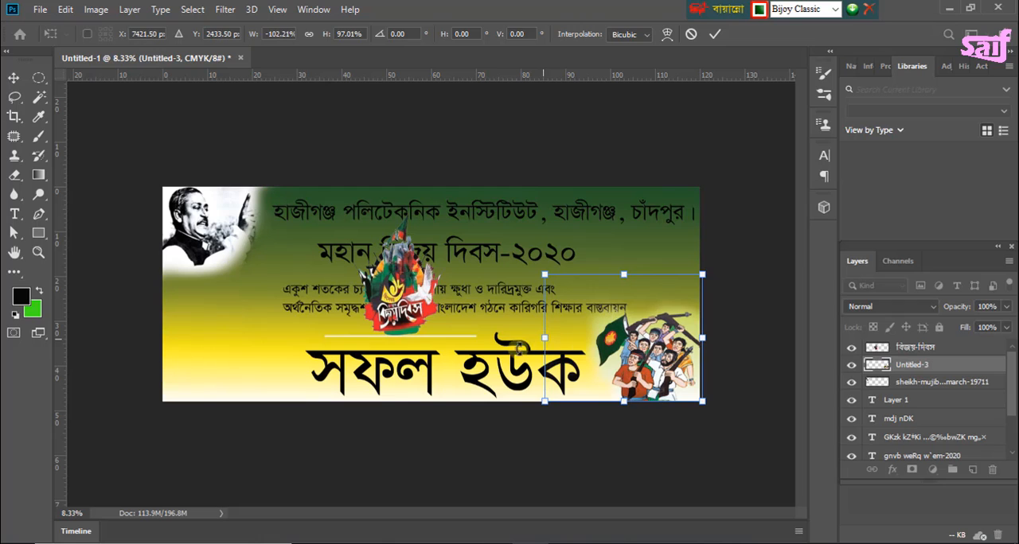
key("Return")
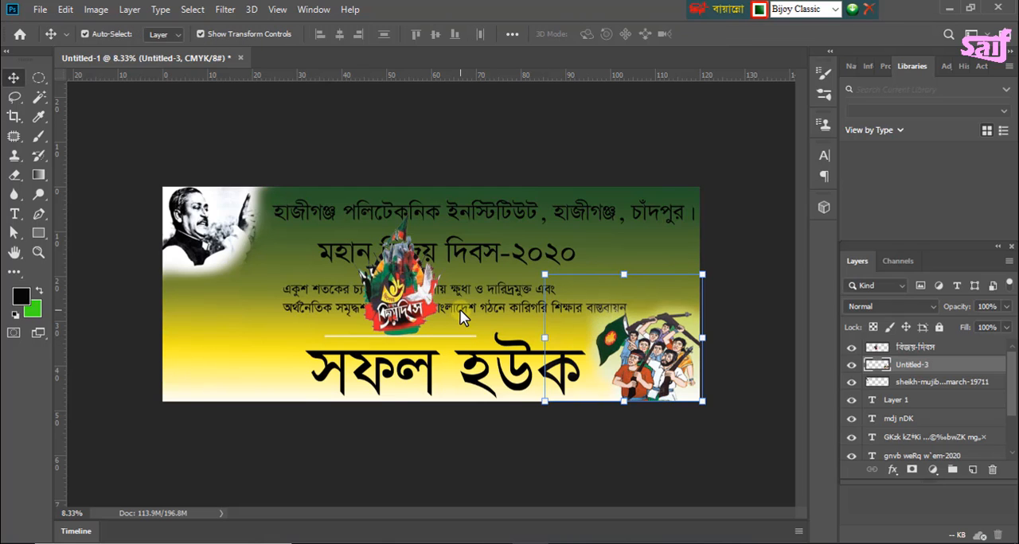
Step: Place the "বিজয়-দিবস" image in the banner's lower-left corner, below the portrait and flush with the bottom edge
left_click_drag(378, 296, 182, 363)
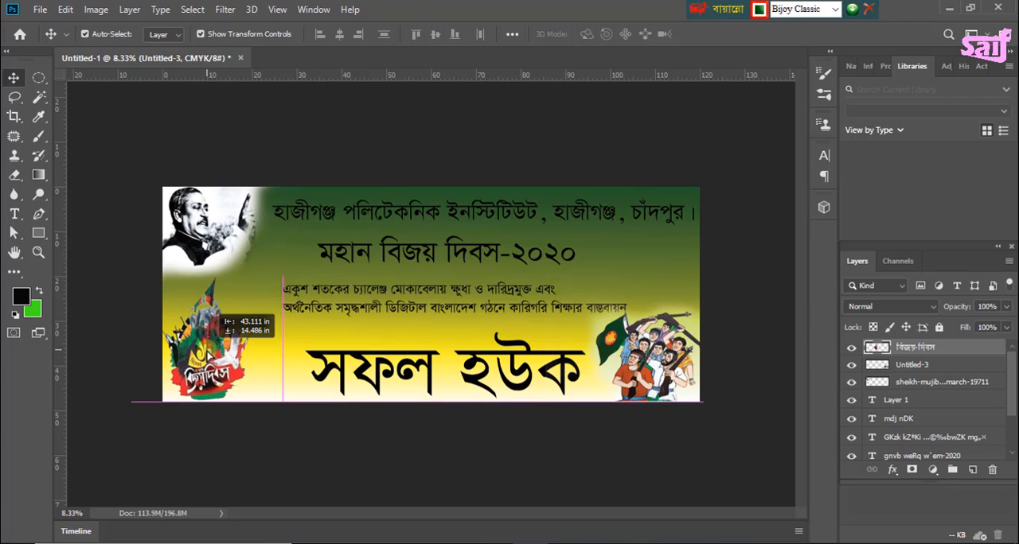
left_click_drag(209, 332, 208, 335)
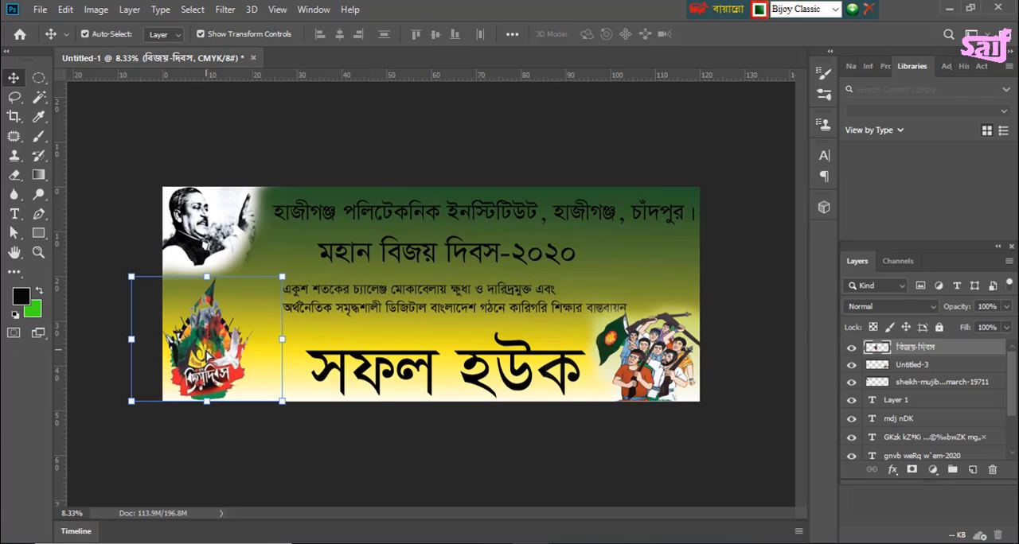
left_click(497, 146)
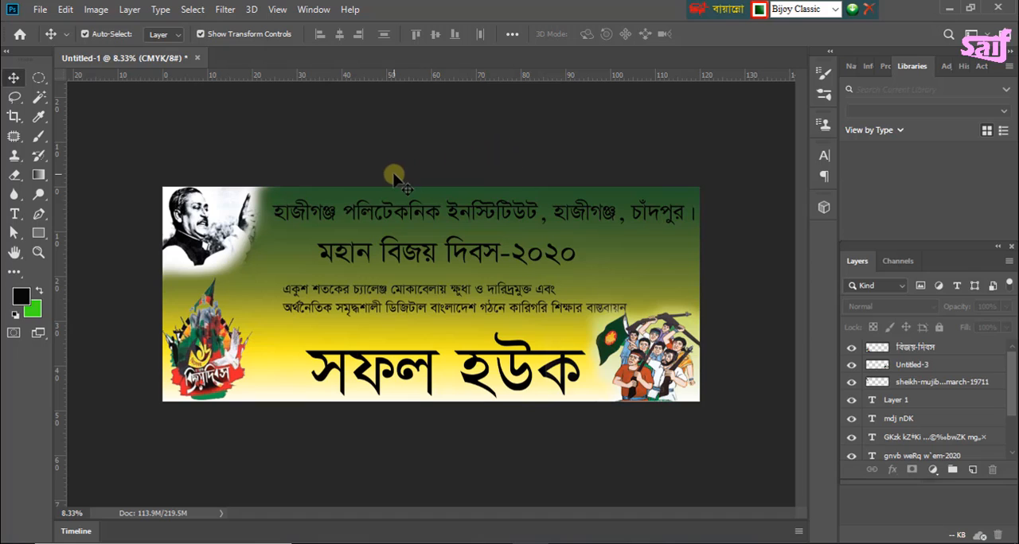
Step: Nudge the institute name line at the top of the banner slightly to the left
left_click(428, 157)
left_click(366, 213)
left_click_drag(371, 215, 366, 211)
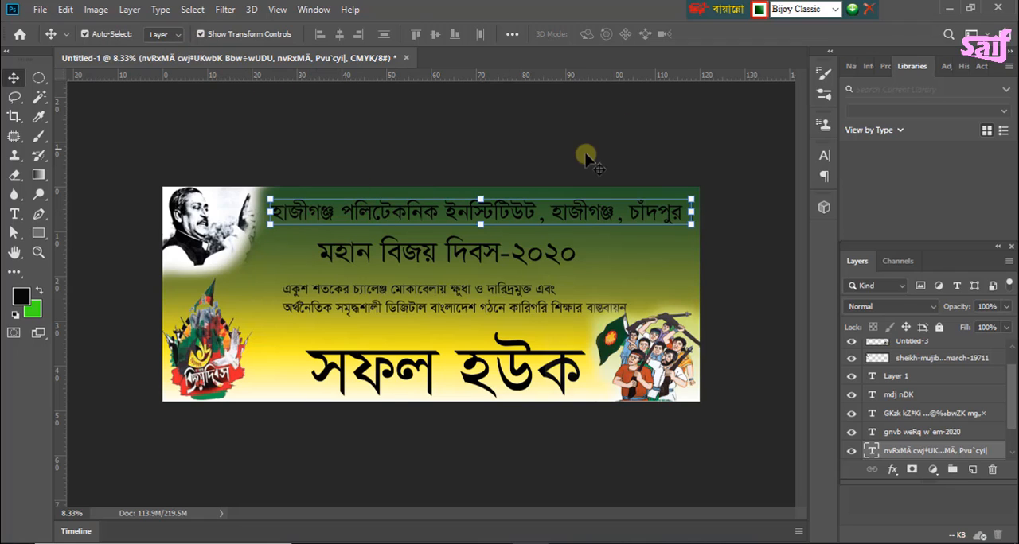
Step: Set the font size of the "মহান বিজয় দিবস-২০২০" line to 1150 pt
left_click(432, 254)
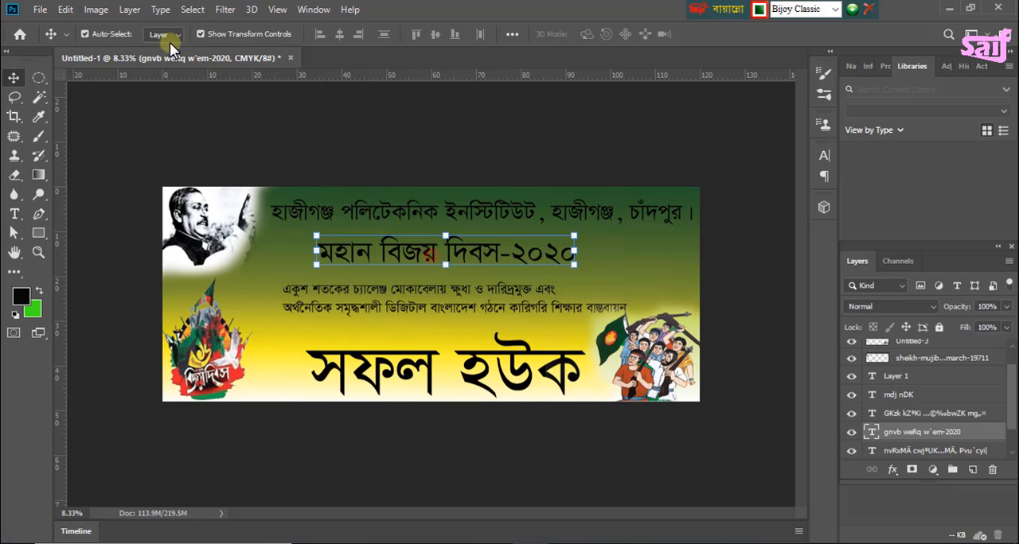
left_click(14, 213)
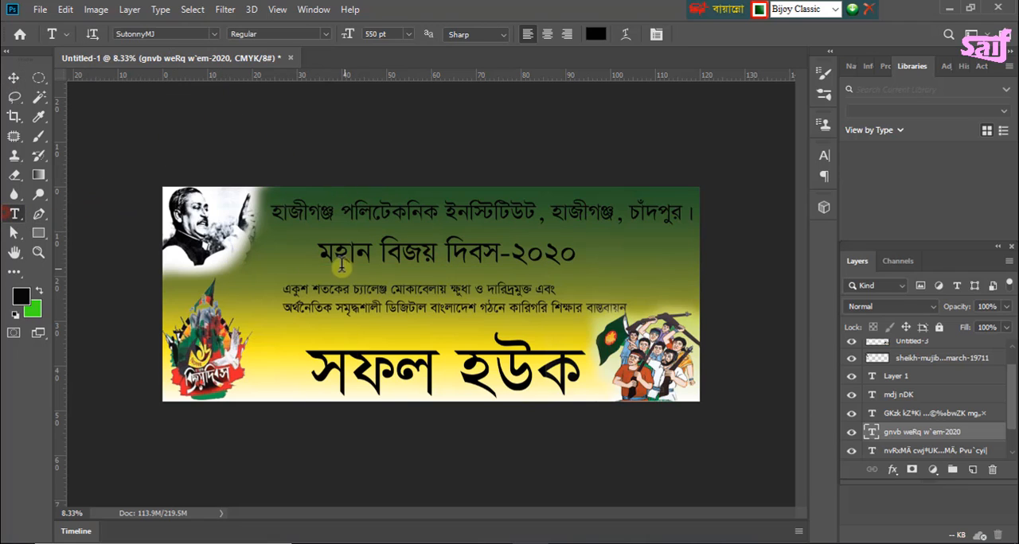
left_click_drag(322, 253, 599, 250)
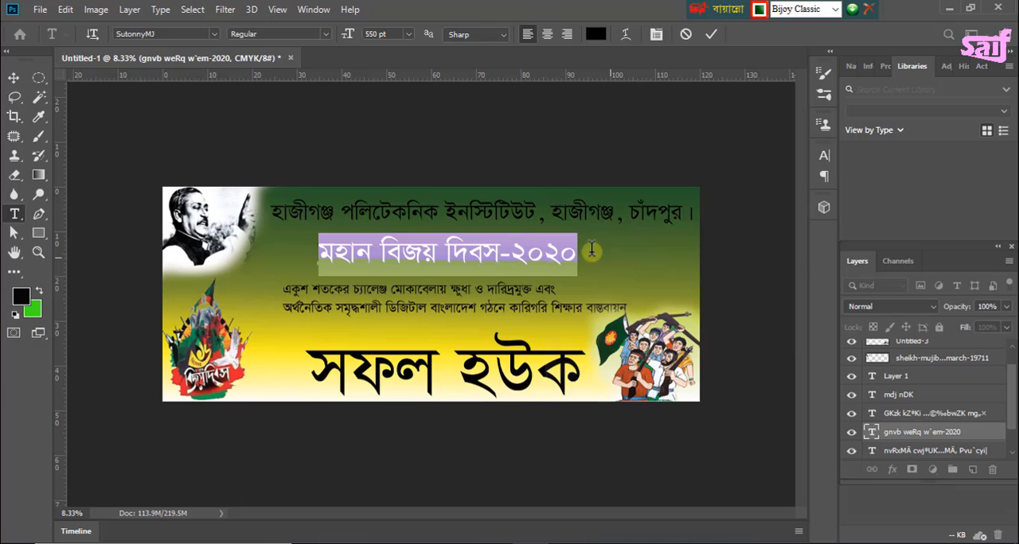
left_click(392, 34)
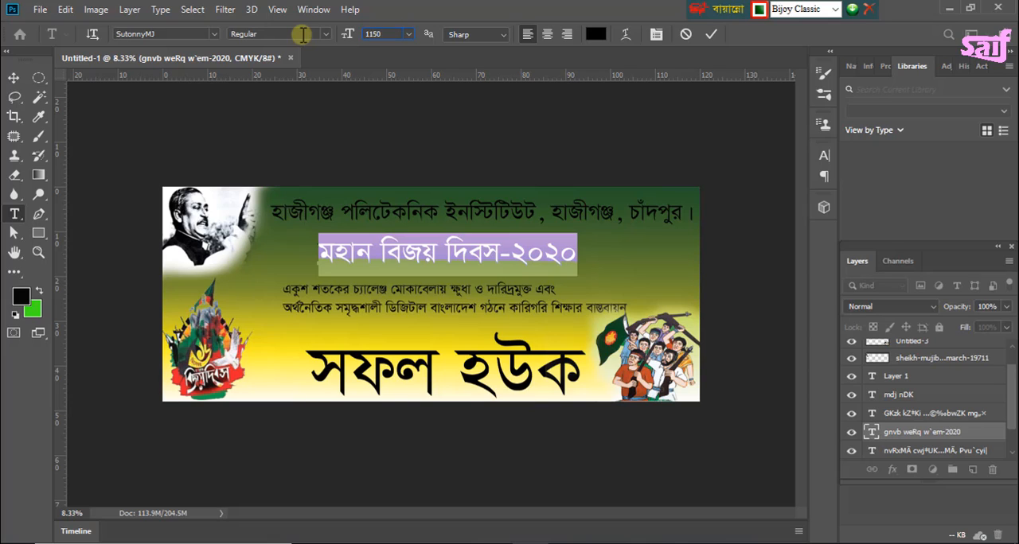
key("Return")
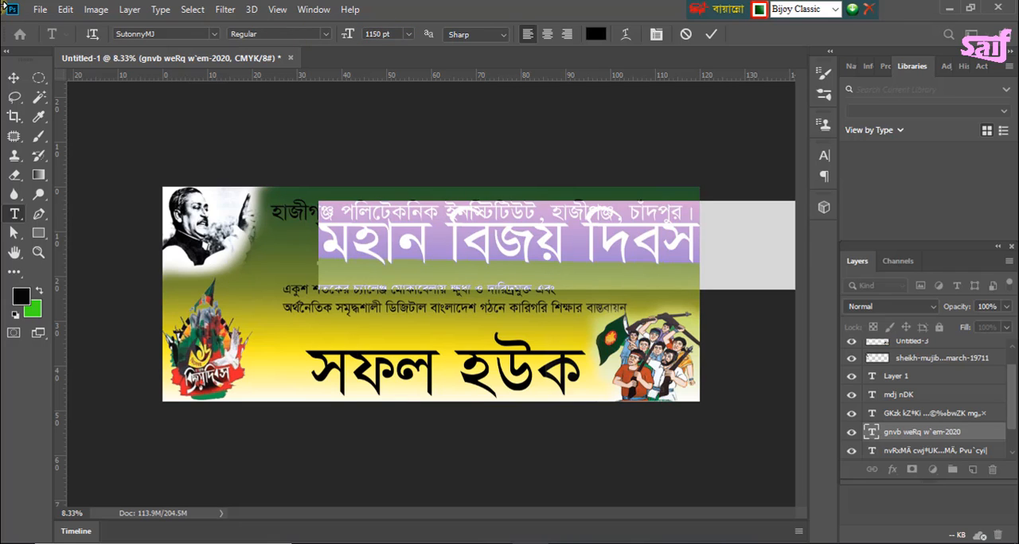
Step: Scale the "মহান বিজয় দিবস-২০২০" line to about 76% and fit it under the institute name, right of the portrait
left_click(14, 77)
left_click_drag(457, 253, 371, 262)
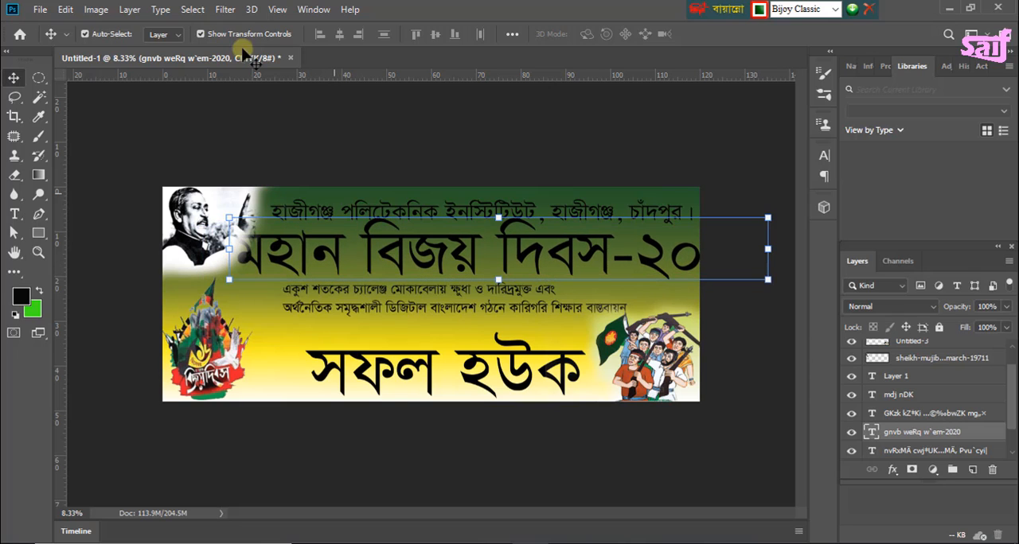
key("ctrl+t")
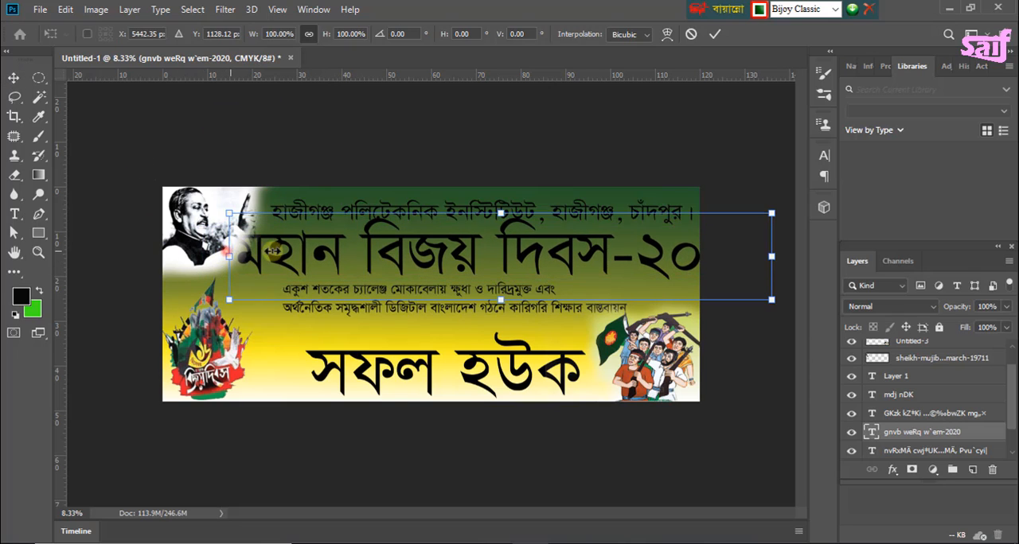
left_click_drag(273, 251, 329, 257)
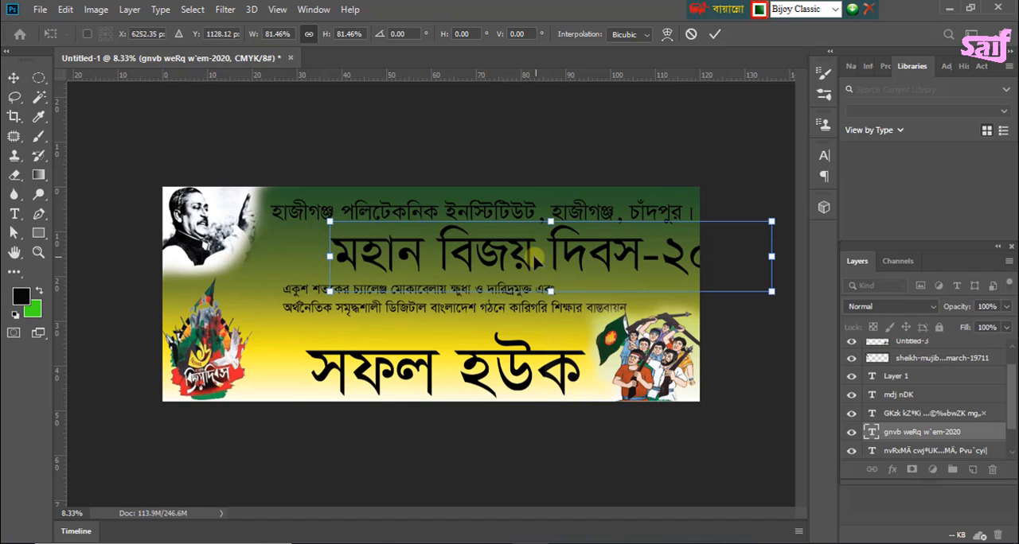
left_click_drag(516, 256, 435, 263)
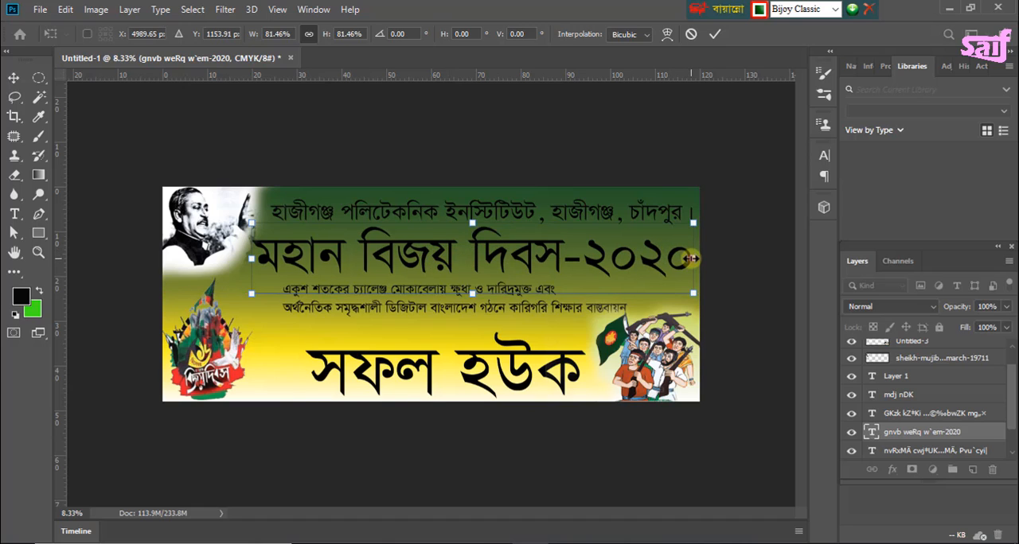
left_click_drag(693, 258, 681, 258)
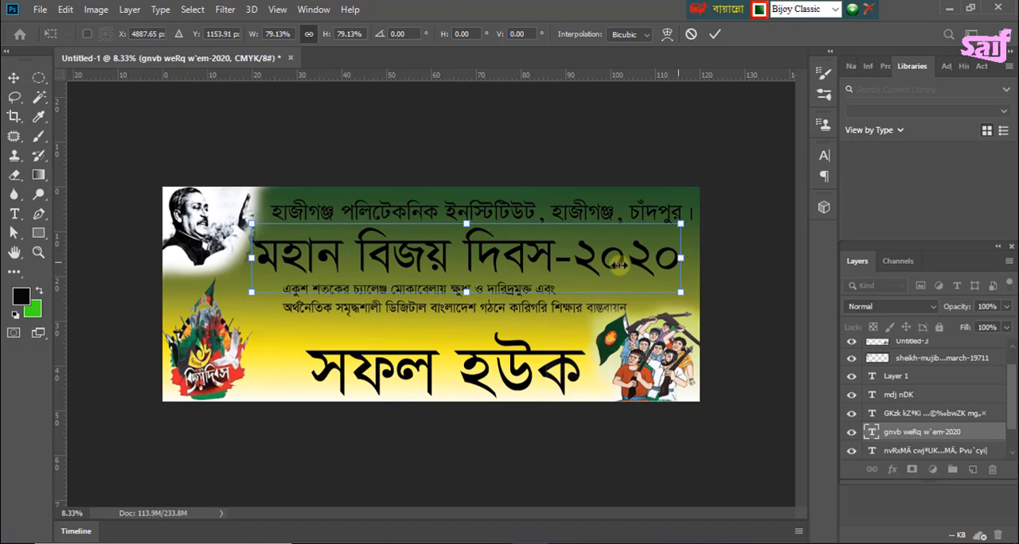
left_click_drag(252, 258, 274, 257)
left_click(374, 151)
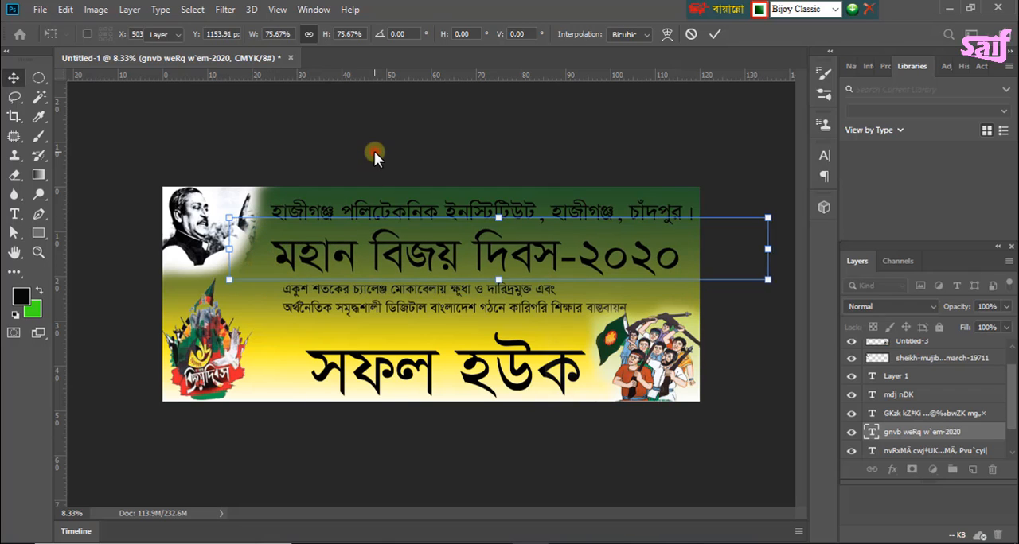
Step: Move the two-line slogan text down and left, between the "মহান বিজয় দিবস-২০২০" and "সফল হউক" lines
left_click(443, 313)
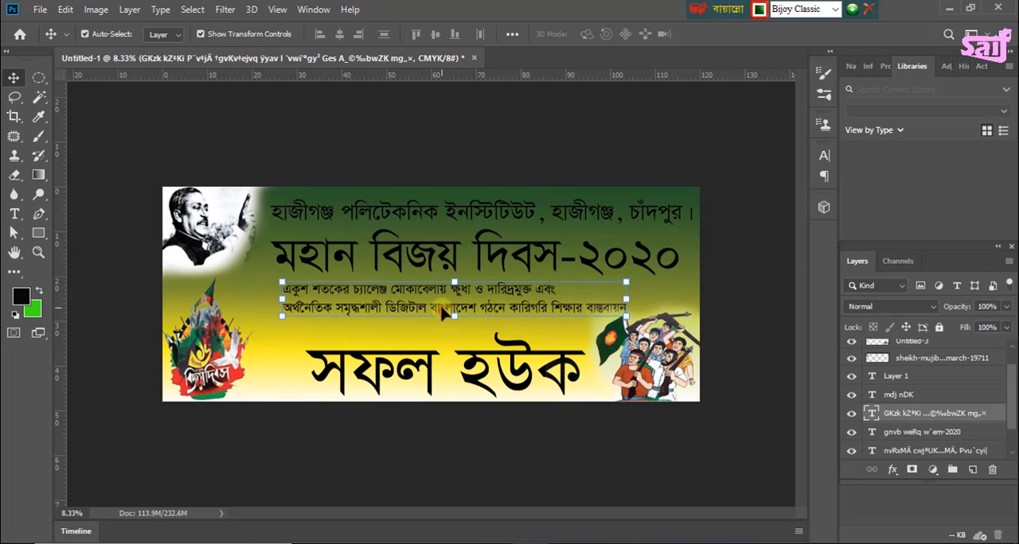
left_click_drag(442, 312, 420, 324)
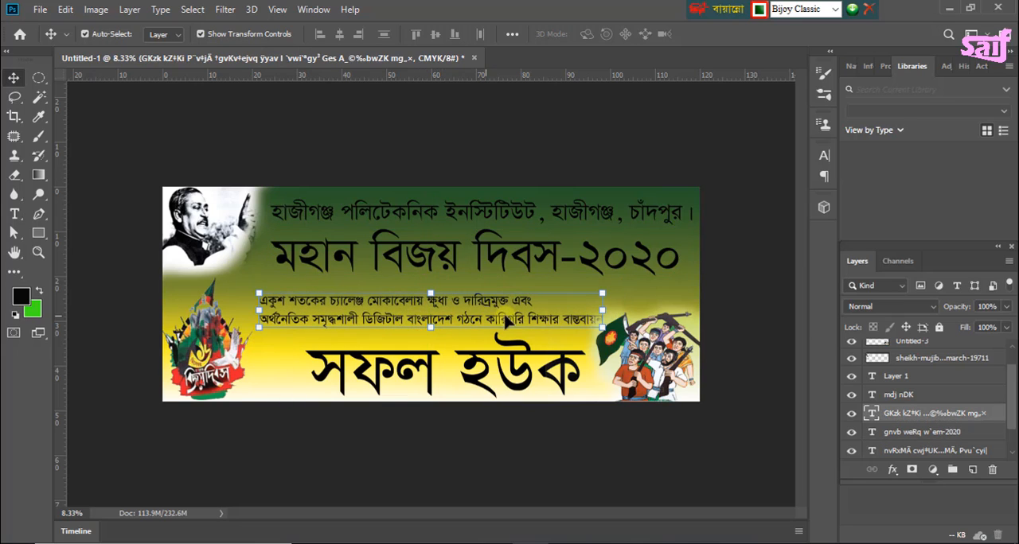
Step: Move the two-line slogan layer directly above the Untitled-3 layer, shift the slogan text slightly up and enlarge it to about 114%
key("ctrl+t")
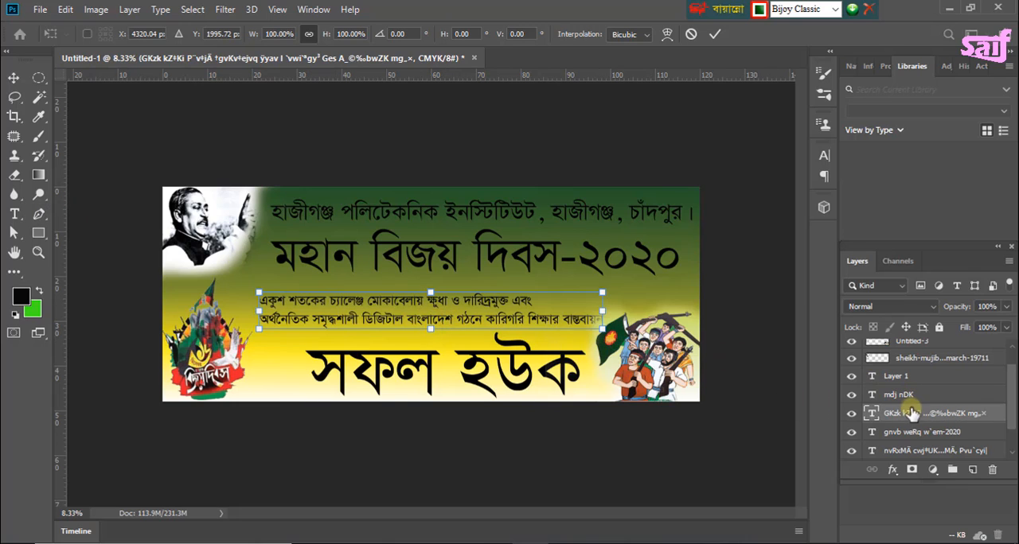
left_click_drag(912, 418, 909, 356)
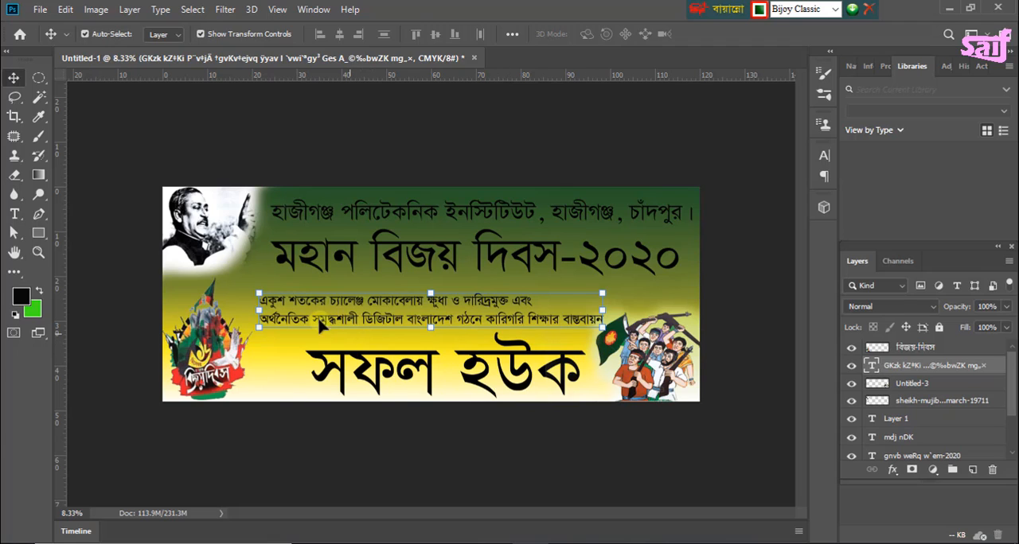
left_click_drag(257, 293, 248, 272)
left_click_drag(371, 323, 376, 313)
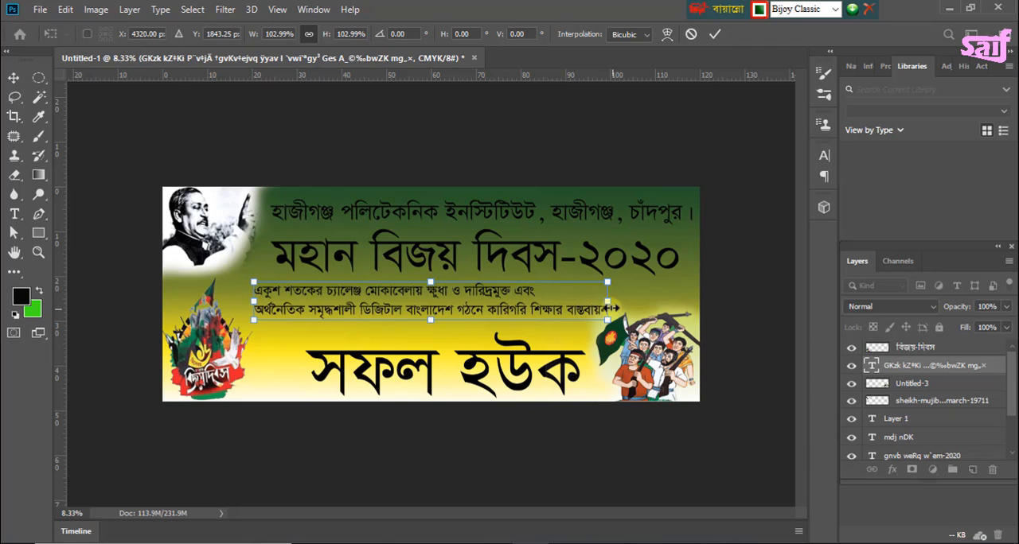
left_click_drag(609, 305, 613, 305)
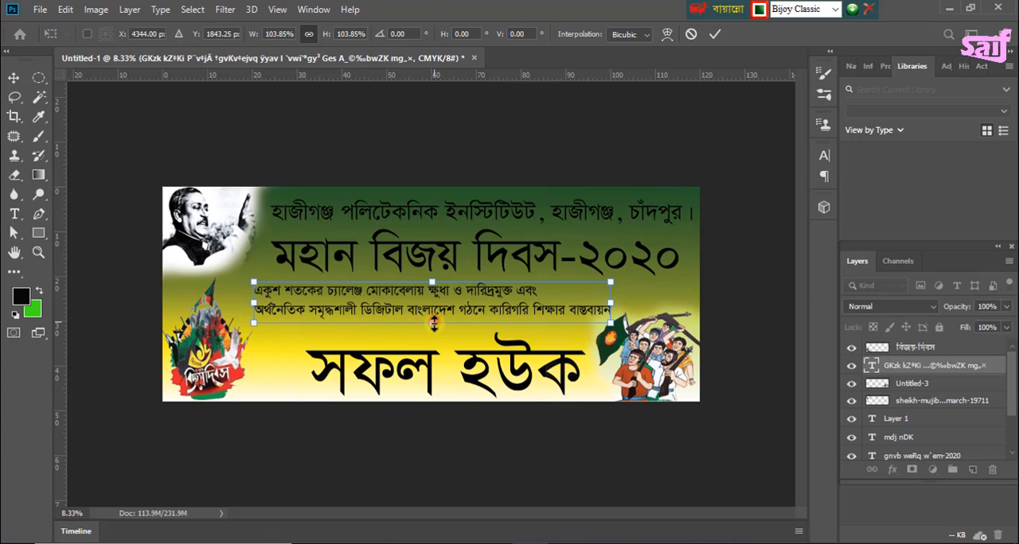
left_click_drag(433, 321, 434, 324)
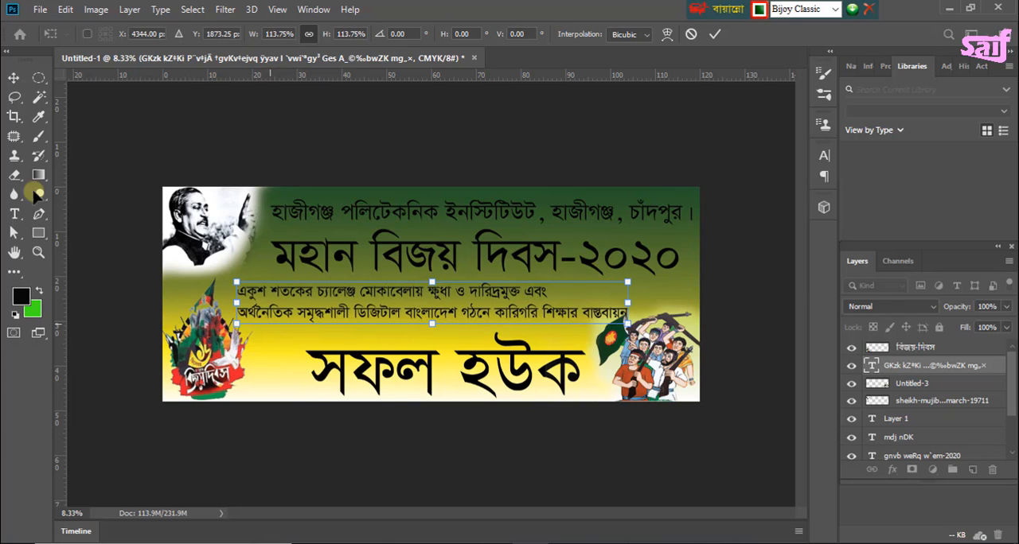
Step: Indent the first line of the slogan with leading spaces so it sits centred above the second line
left_click(14, 214)
left_click(236, 284)
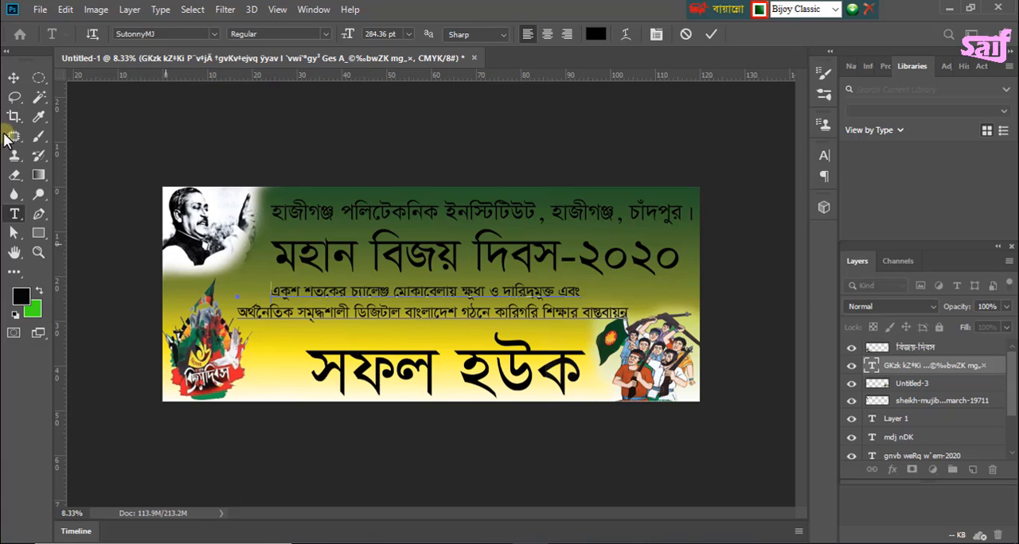
left_click(13, 77)
left_click(143, 105)
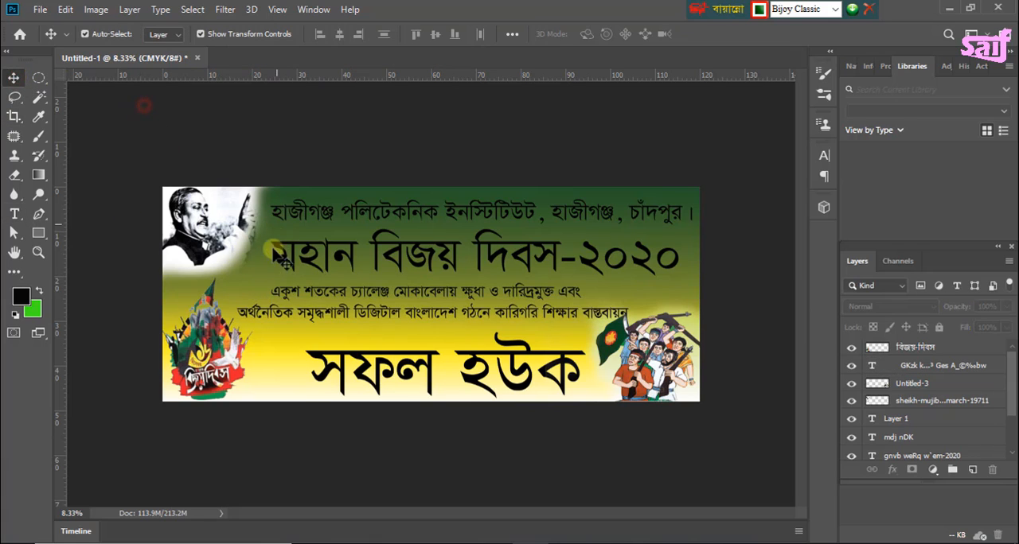
left_click(15, 215)
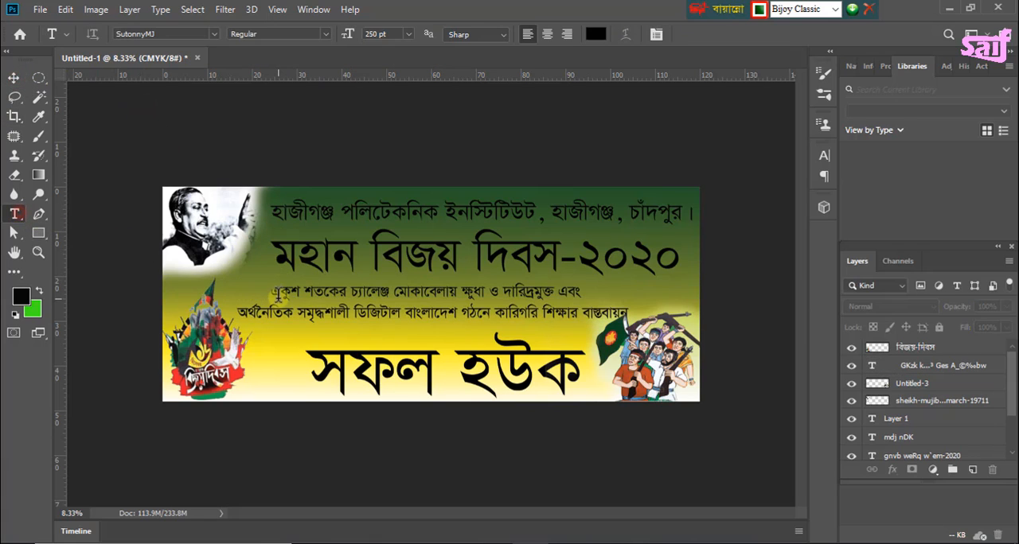
left_click(273, 292)
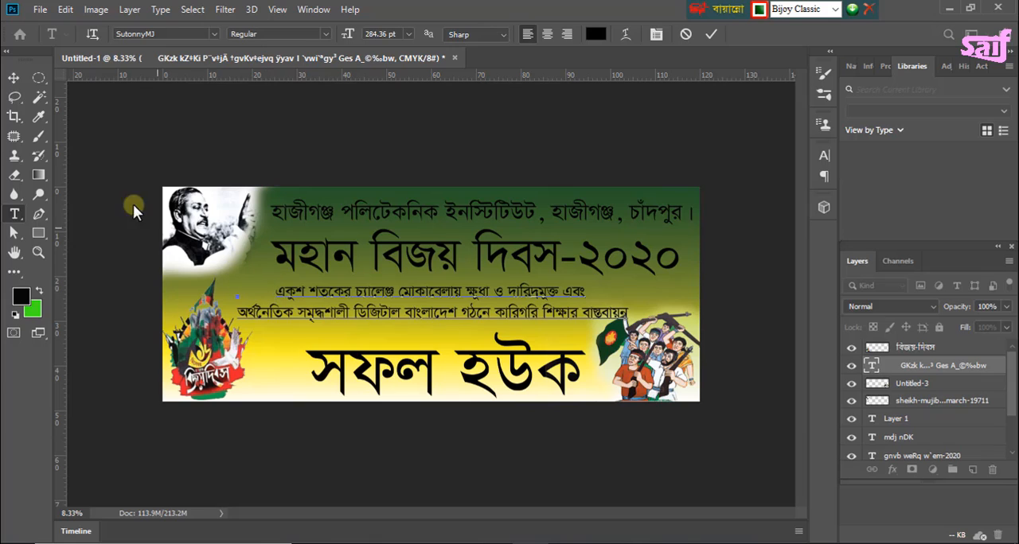
left_click(14, 77)
left_click(325, 168)
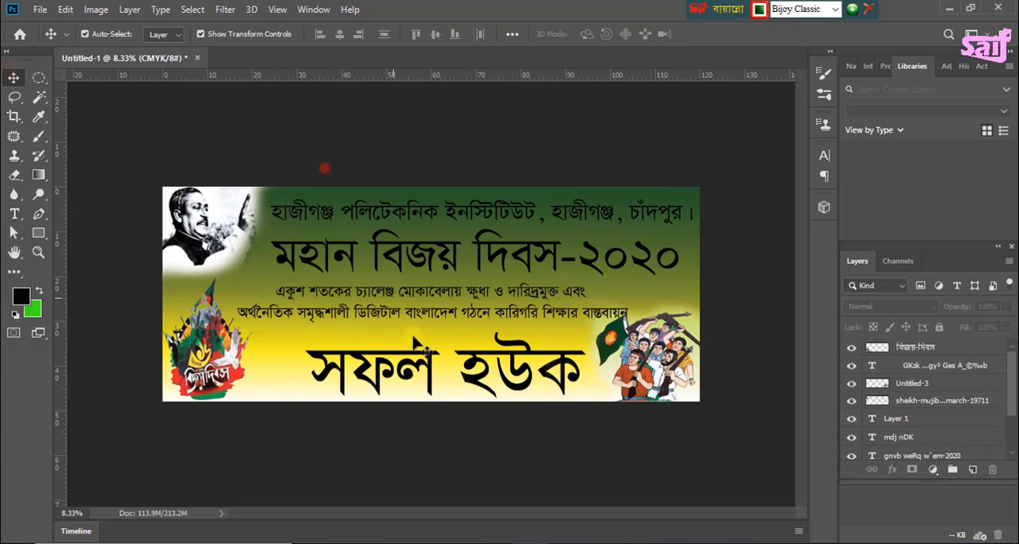
Step: Shift the "সফল হউক" line slightly left and change its font to SumeshwariMJ
left_click_drag(424, 383, 382, 379)
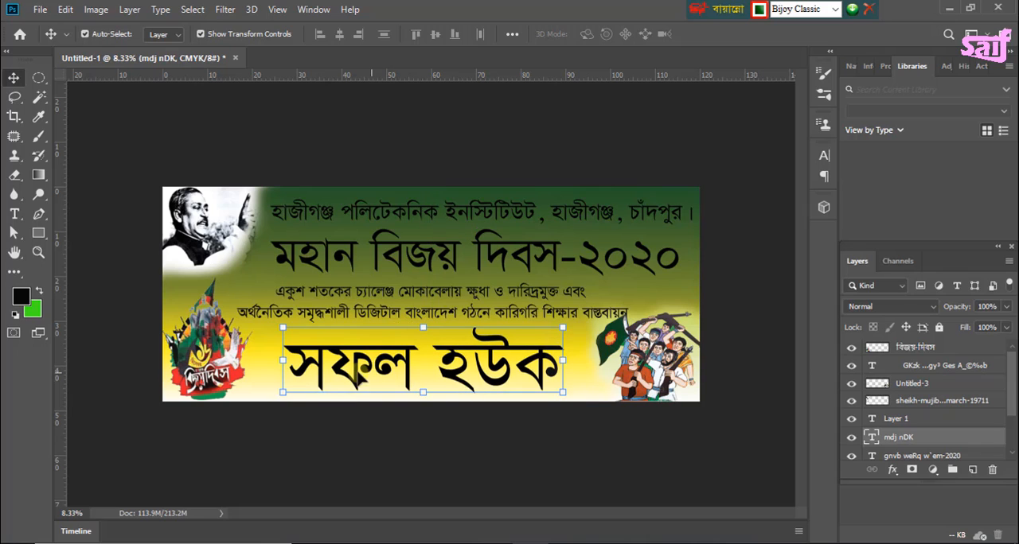
left_click(13, 213)
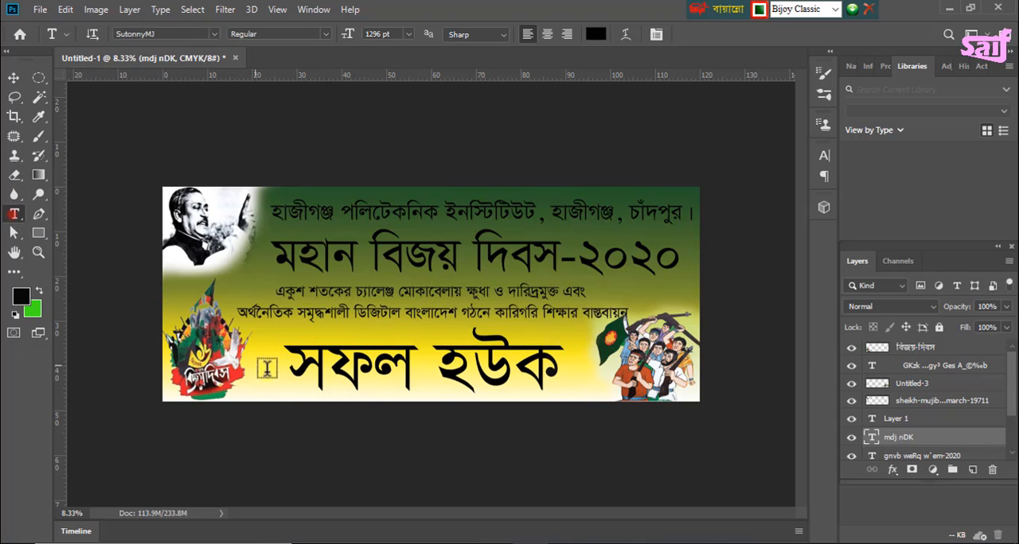
left_click(298, 367)
left_click_drag(288, 367, 551, 374)
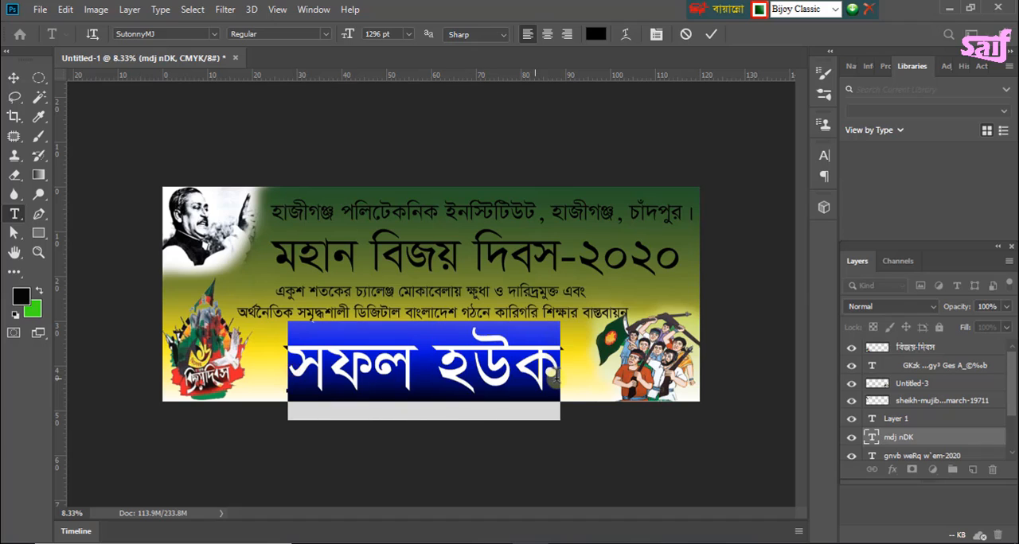
left_click(165, 33)
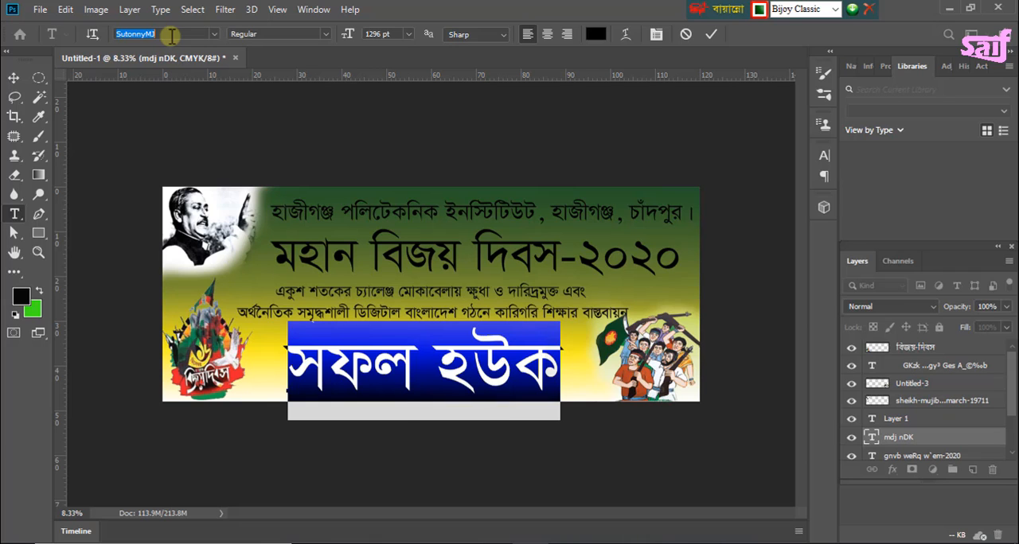
type("y")
key("BackSpace")
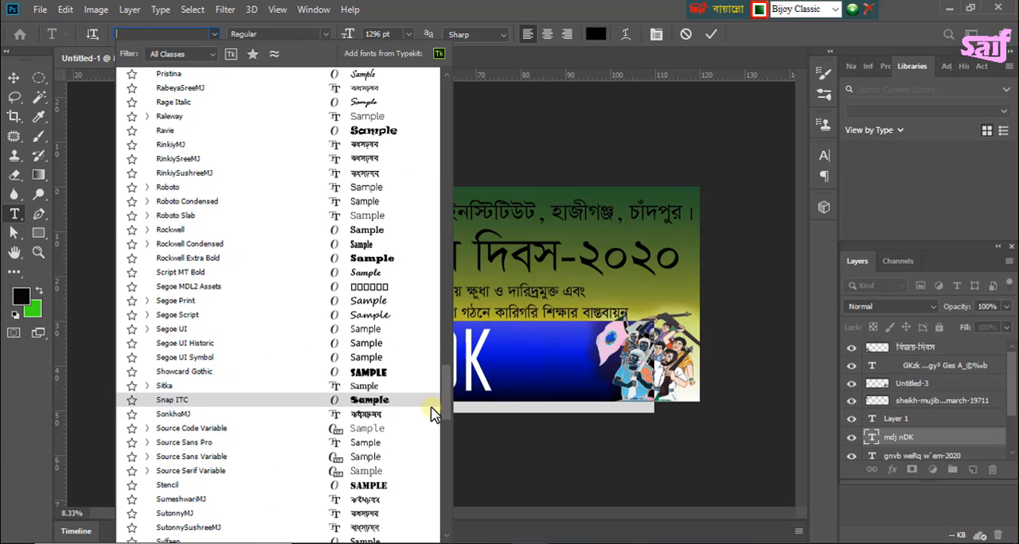
scroll(432, 412, "down", 3)
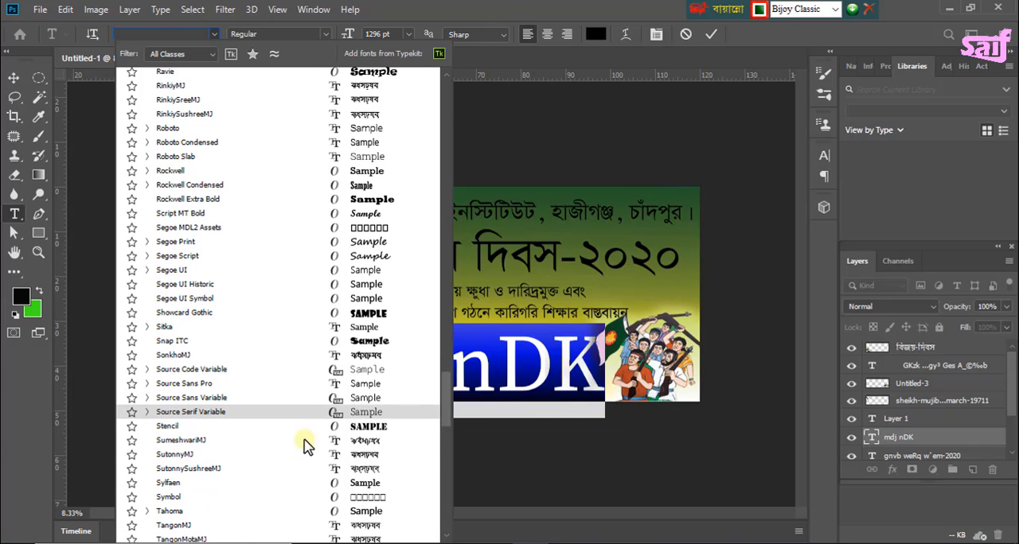
left_click(195, 443)
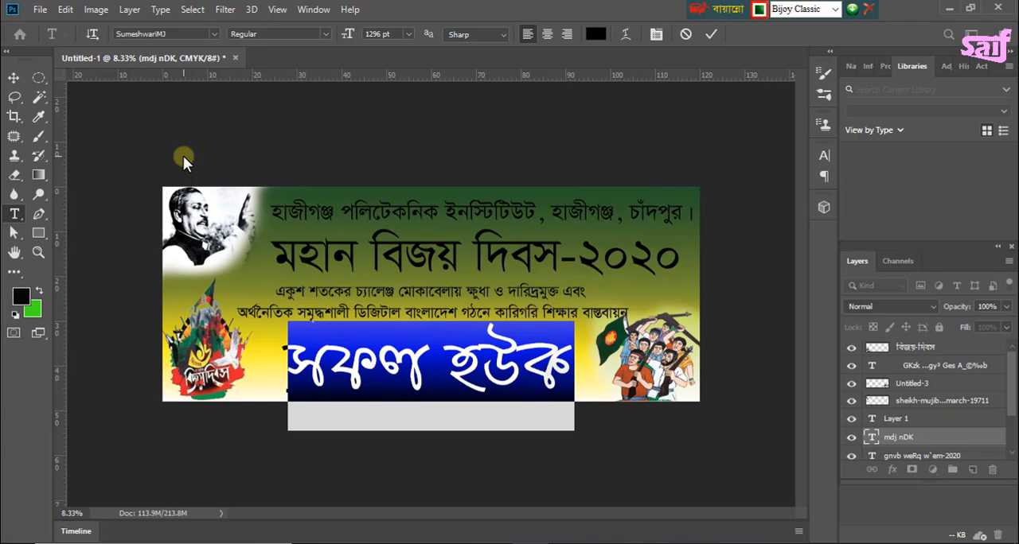
key("BackSpace")
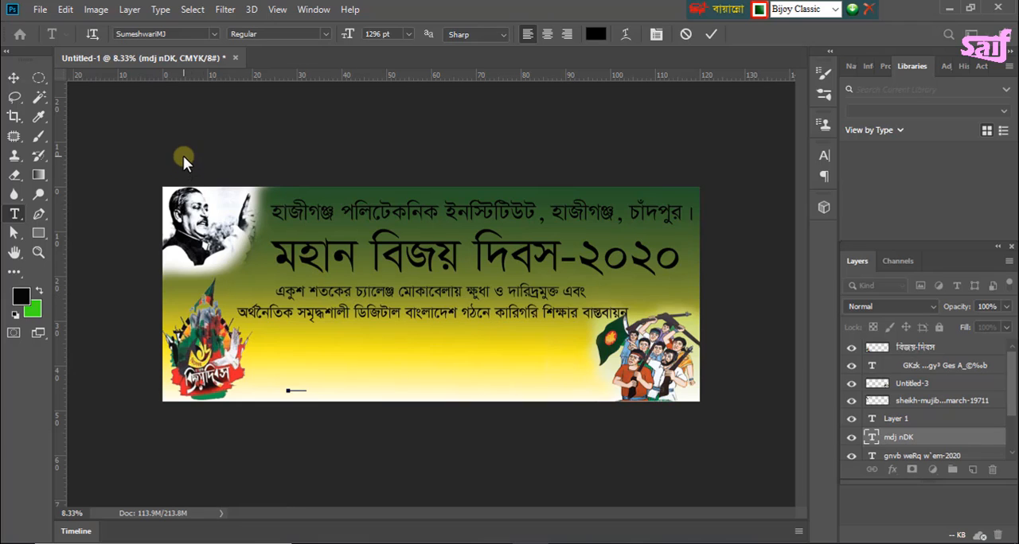
key("ctrl+z")
Step: Nudge the "সফল হউক" line slightly up, closer to the slogan text
left_click(15, 77)
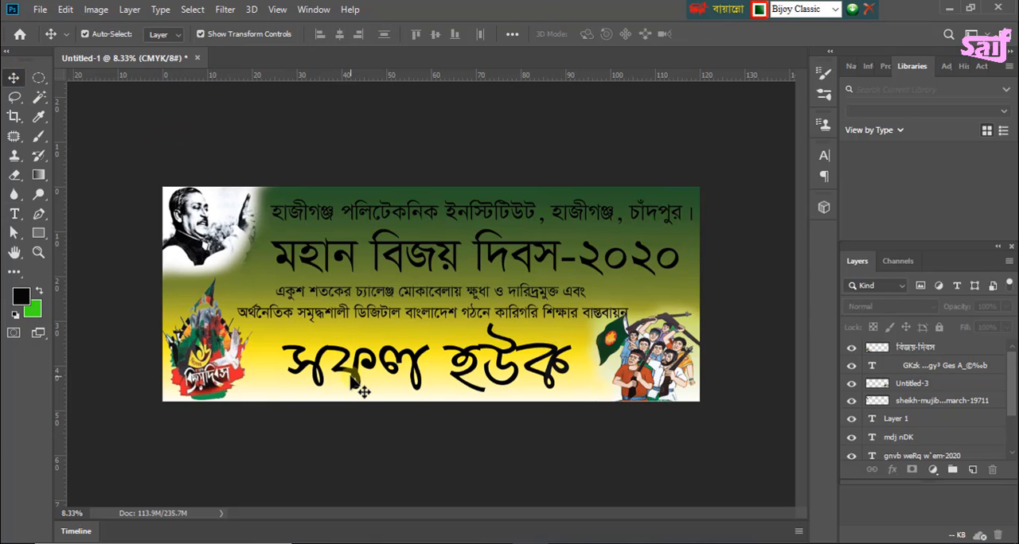
left_click_drag(351, 379, 351, 379)
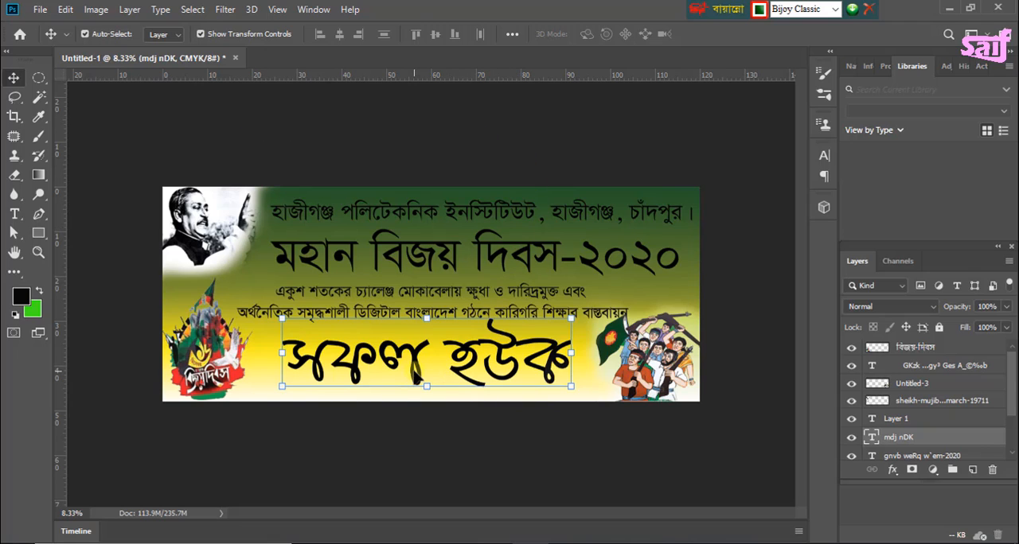
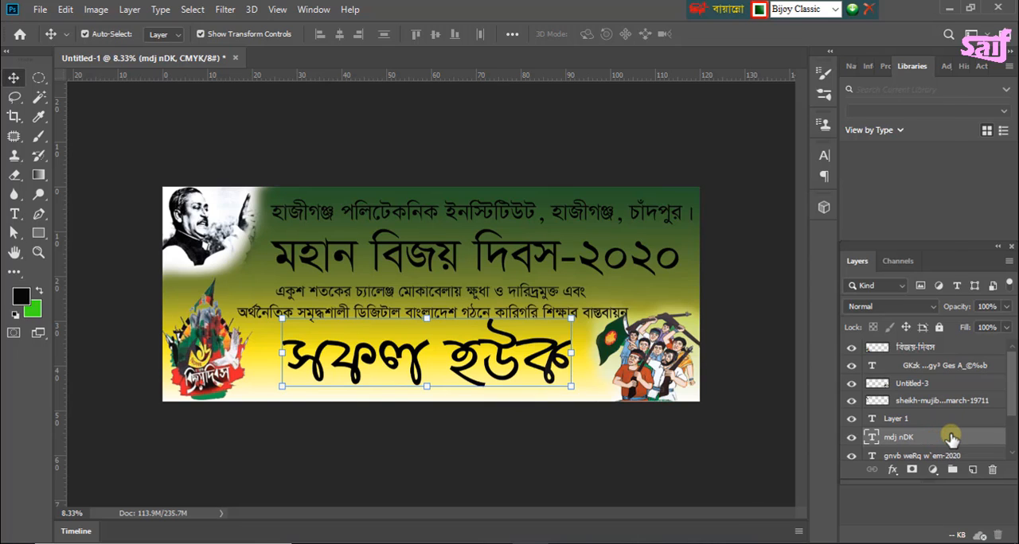
Step: Rasterize the "সফল হউক" text layer and load its letter shapes as a selection
right_click(952, 437)
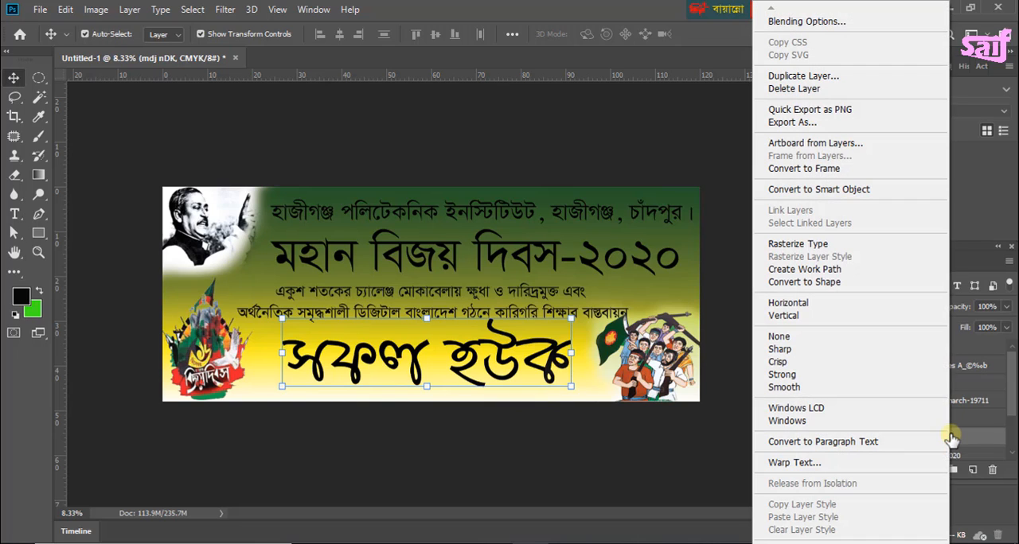
left_click(799, 244)
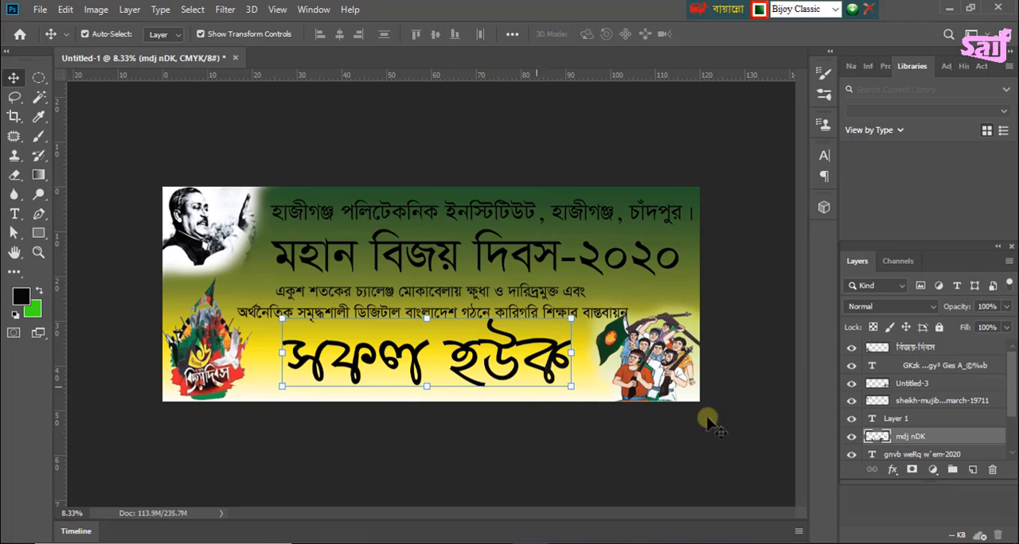
left_click(878, 437, "ctrl")
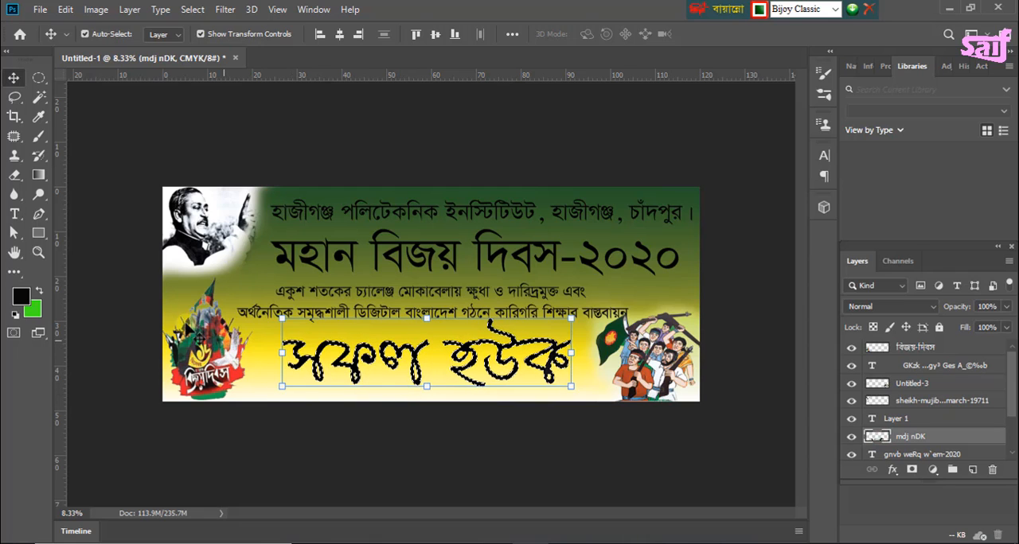
Step: Edit the gradient to run from dark green to red, removing the yellow stop and setting the midpoint to 55%
left_click(39, 176)
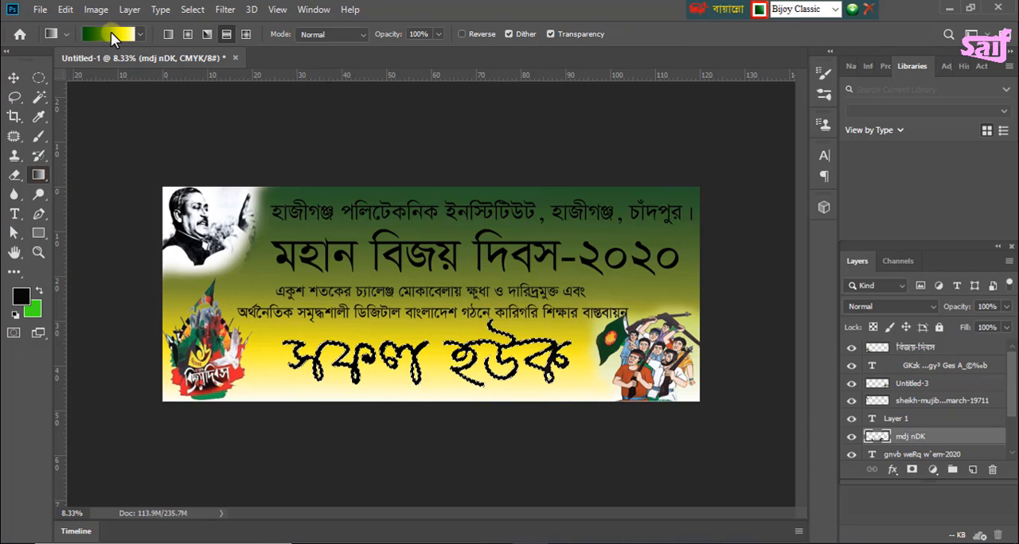
left_click(110, 33)
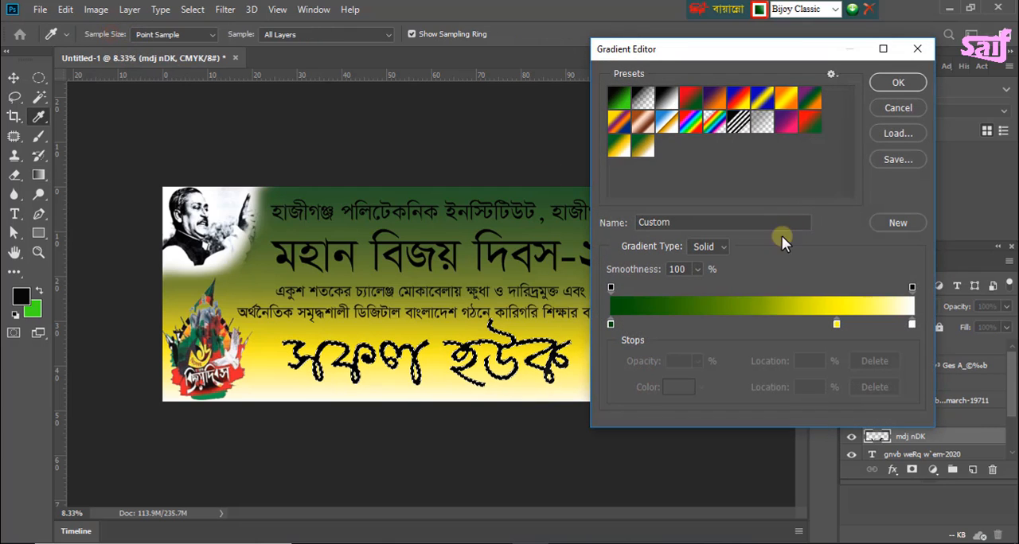
left_click_drag(836, 324, 834, 354)
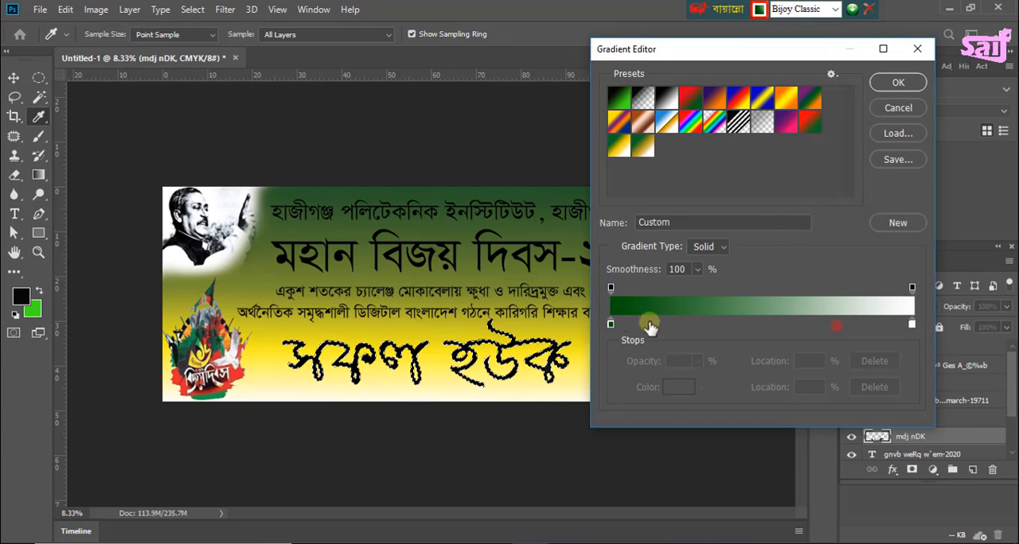
left_click(611, 325)
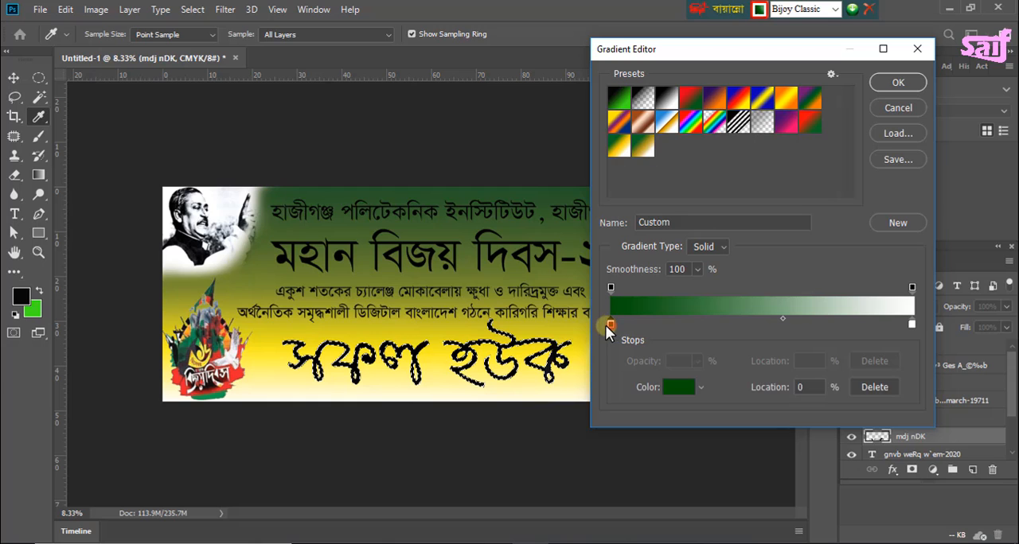
double_click(910, 324)
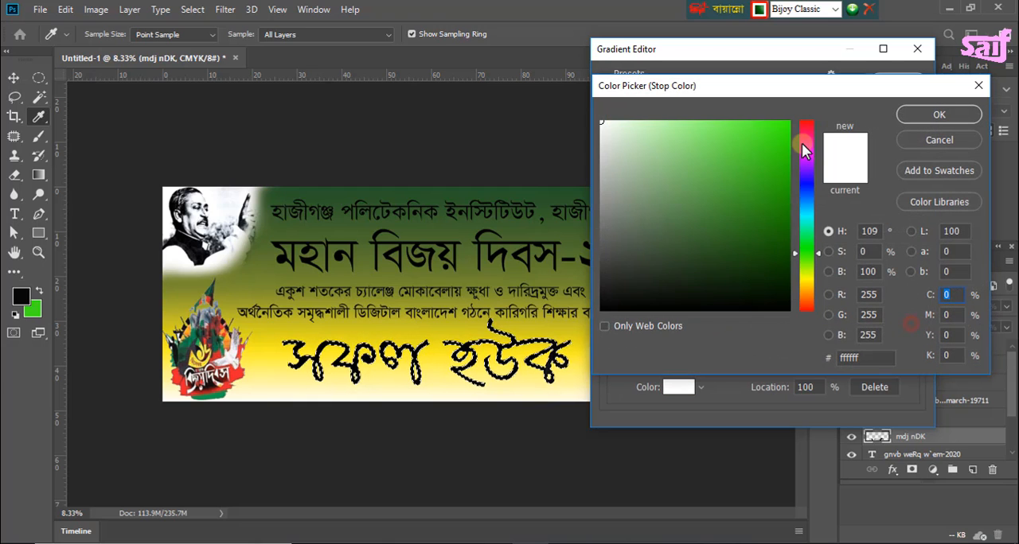
mouse_move(803, 144)
left_mouse_down()
mouse_move(803, 120)
mouse_move(794, 120)
left_mouse_up()
left_click(783, 127)
left_click(939, 115)
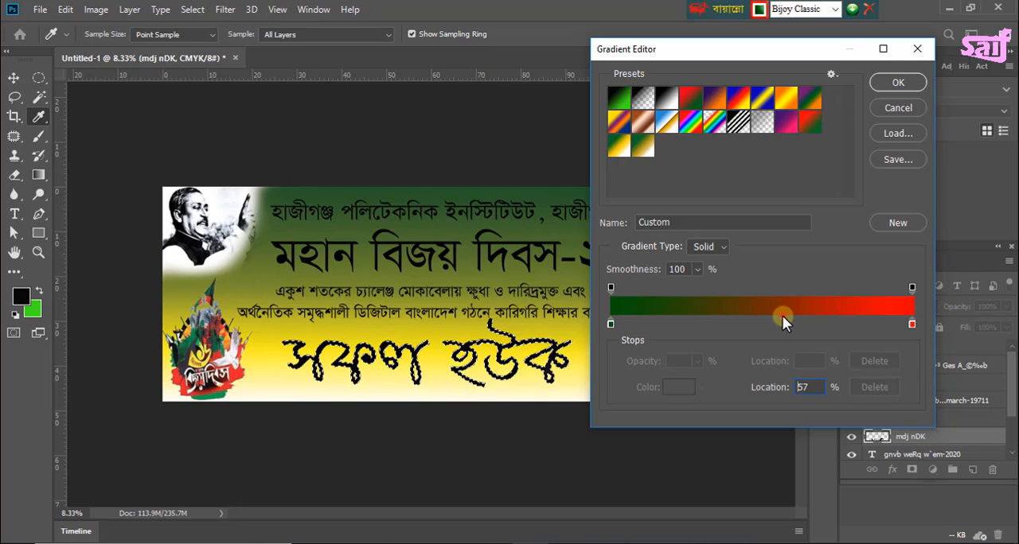
mouse_move(782, 315)
left_mouse_down()
mouse_move(764, 317)
mouse_move(778, 315)
left_mouse_up()
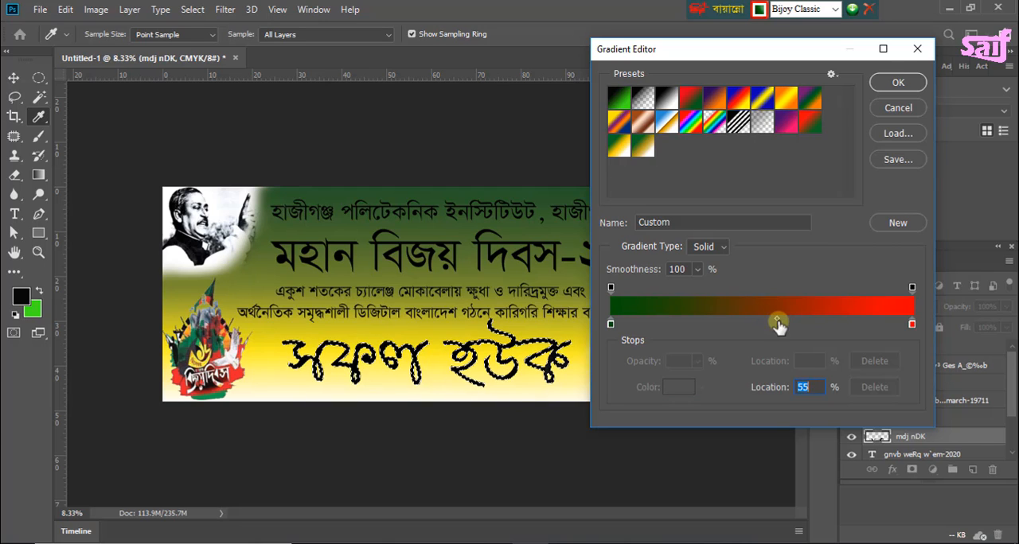
left_click(898, 82)
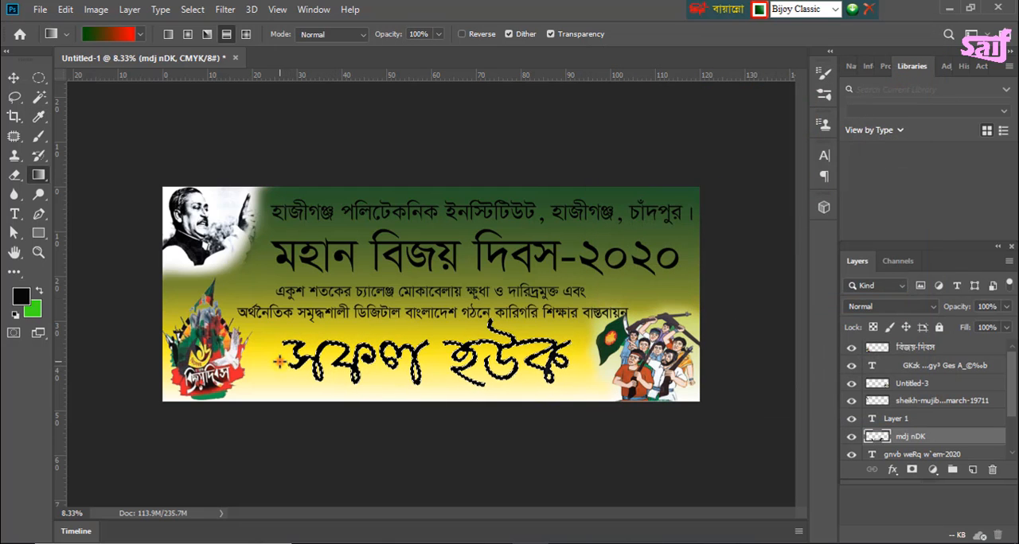
Step: Fill the selected "সফল হউক" letters with the green-to-red gradient horizontally from start to end, and deselect
left_click_drag(280, 362, 578, 362)
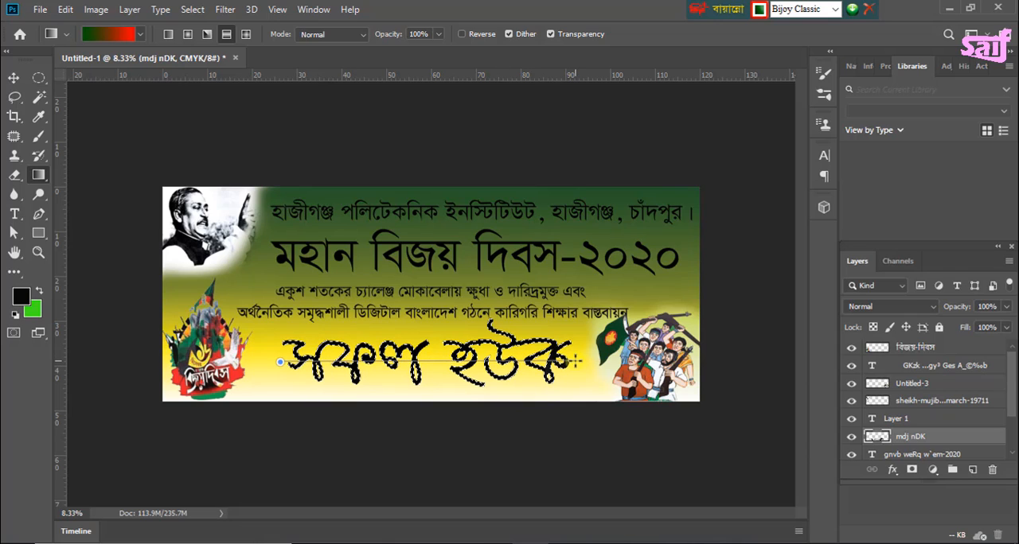
left_click_drag(577, 362, 578, 362)
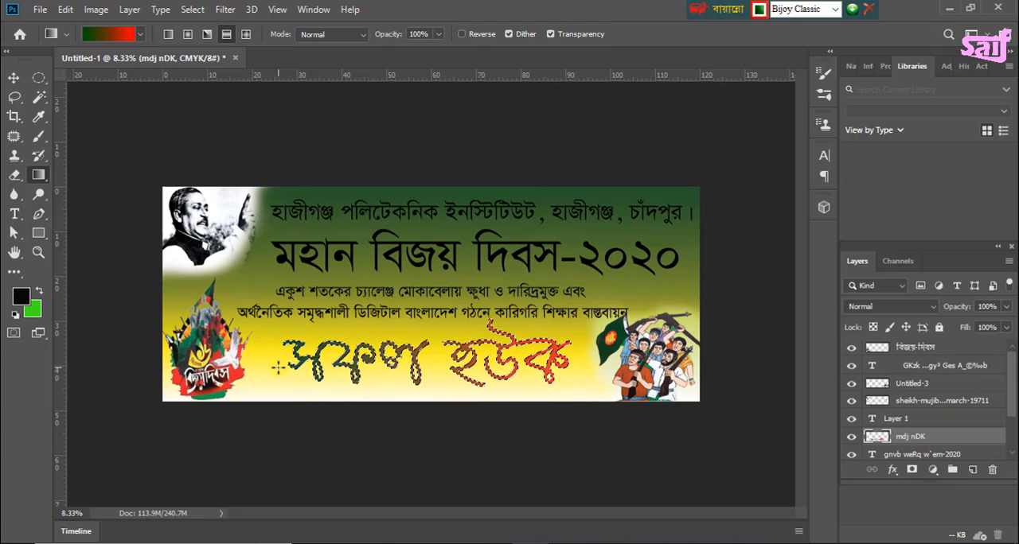
key("ctrl+d")
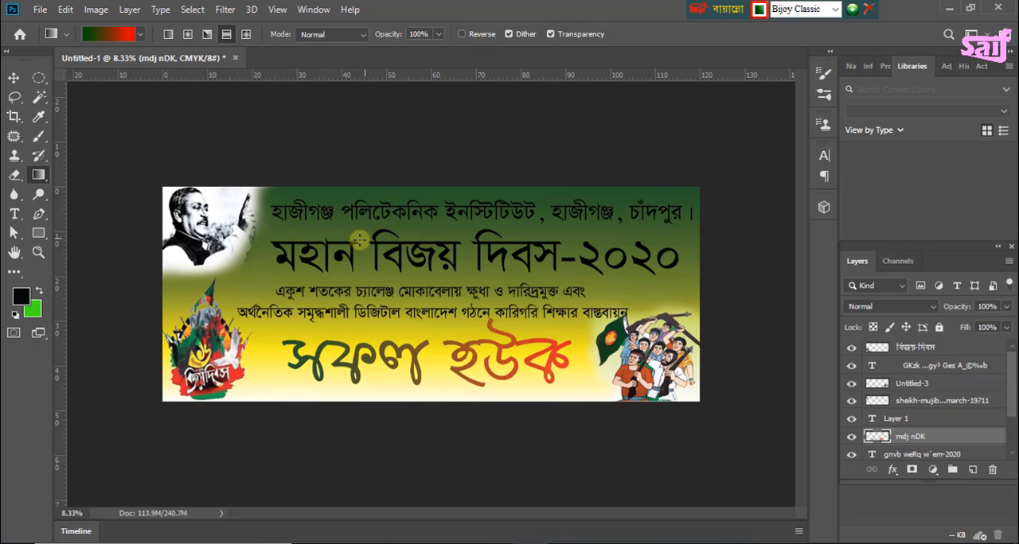
left_click(15, 77)
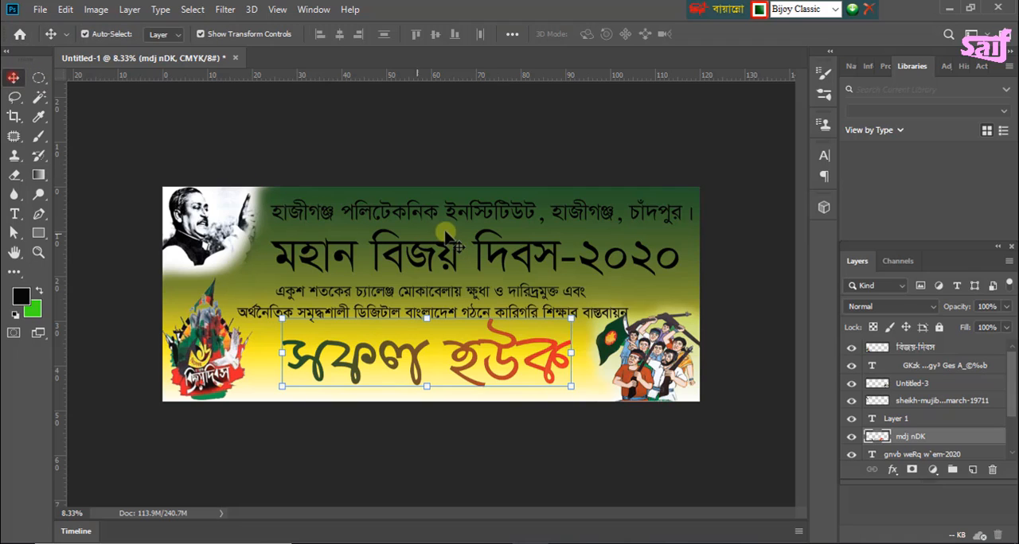
left_click(427, 258)
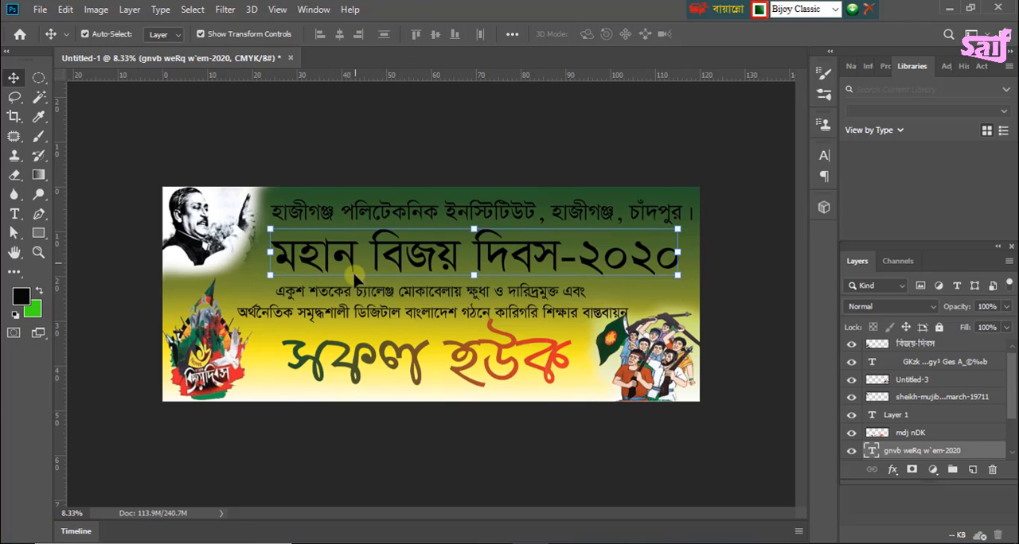
left_click(202, 35)
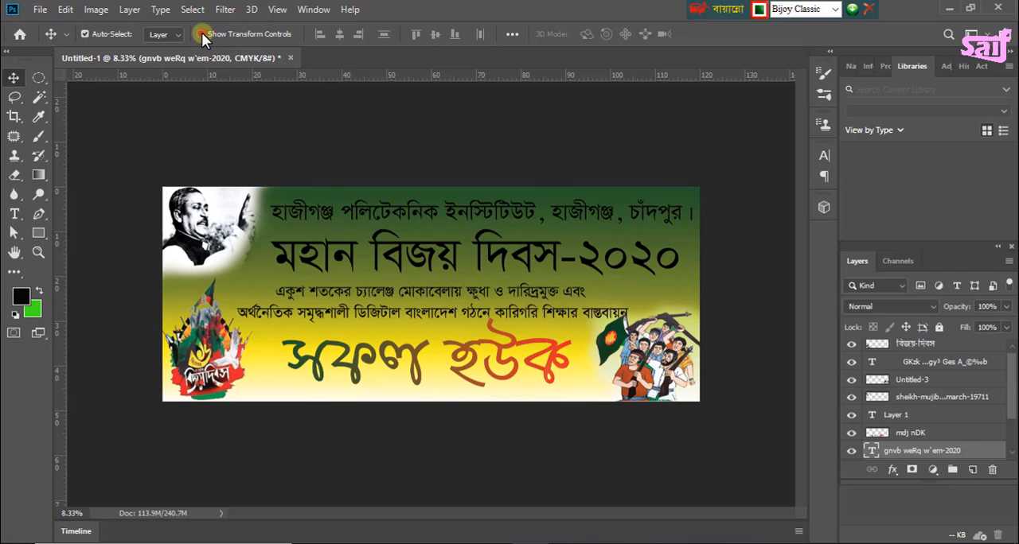
left_click(200, 34)
left_click(201, 35)
left_click(202, 34)
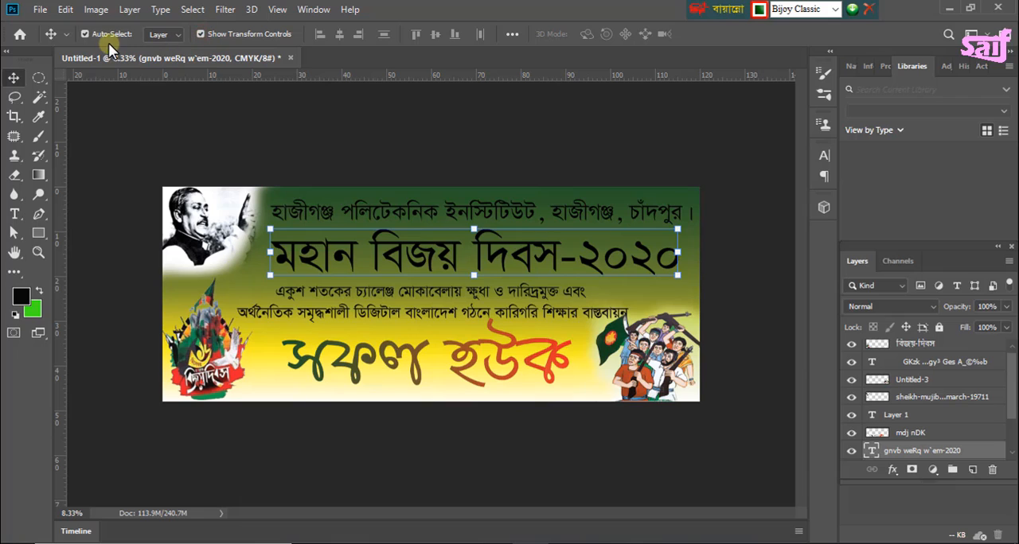
left_click(328, 212)
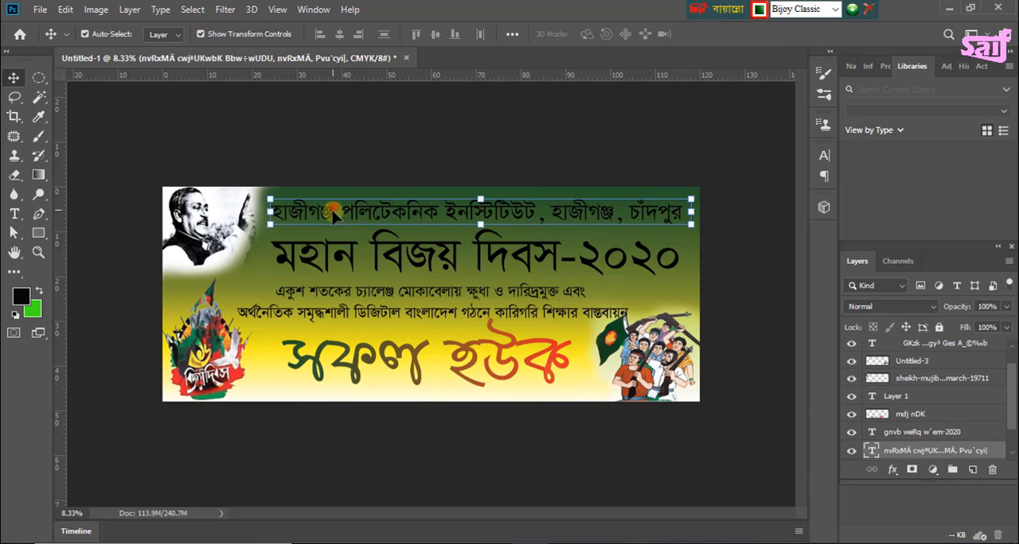
left_click(347, 313)
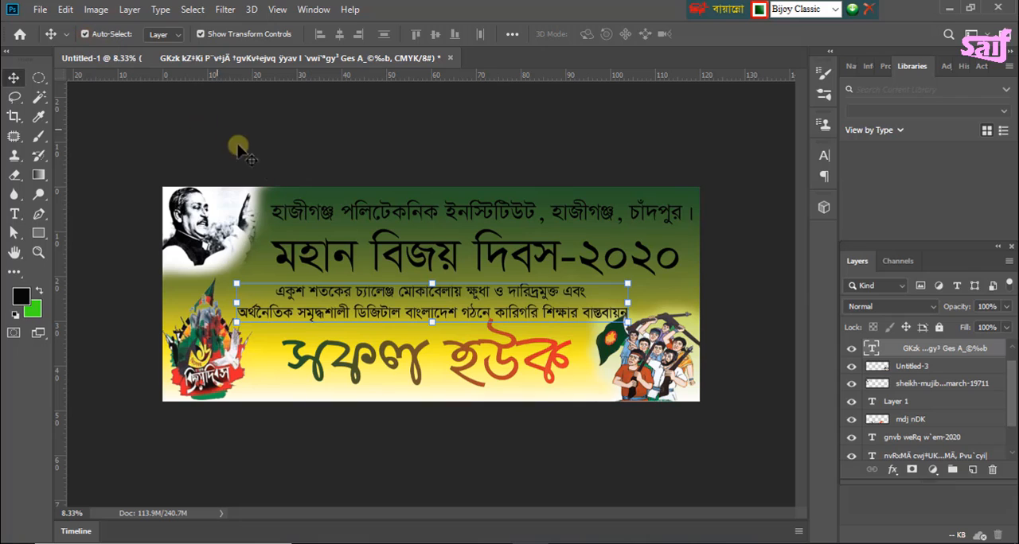
left_click(83, 34)
double_click(360, 225)
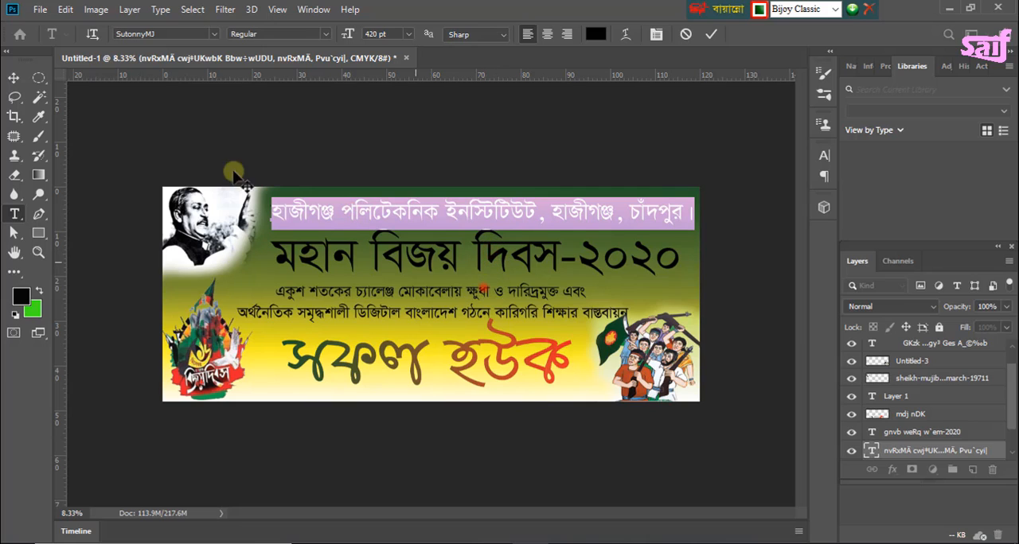
left_click(175, 142)
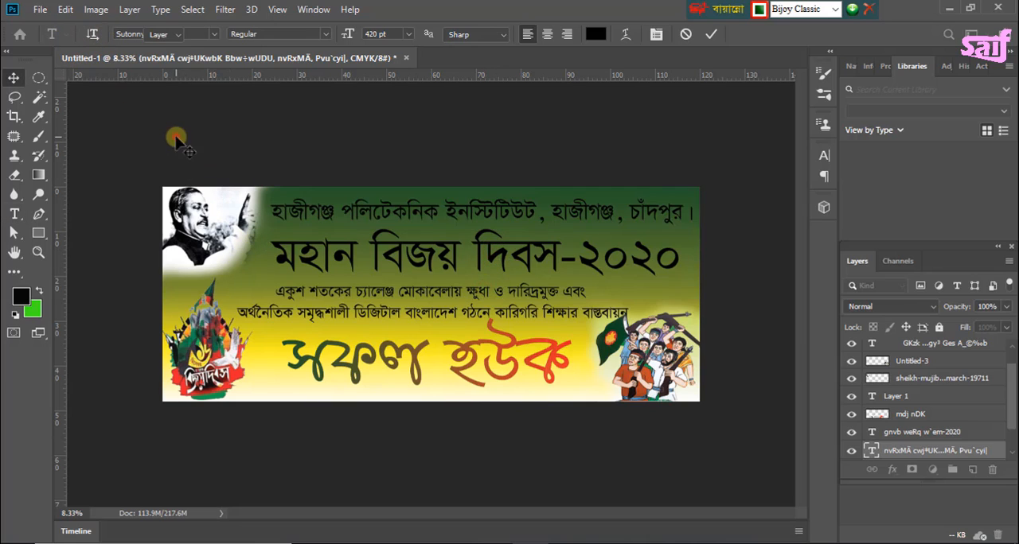
key("v")
left_click(84, 34)
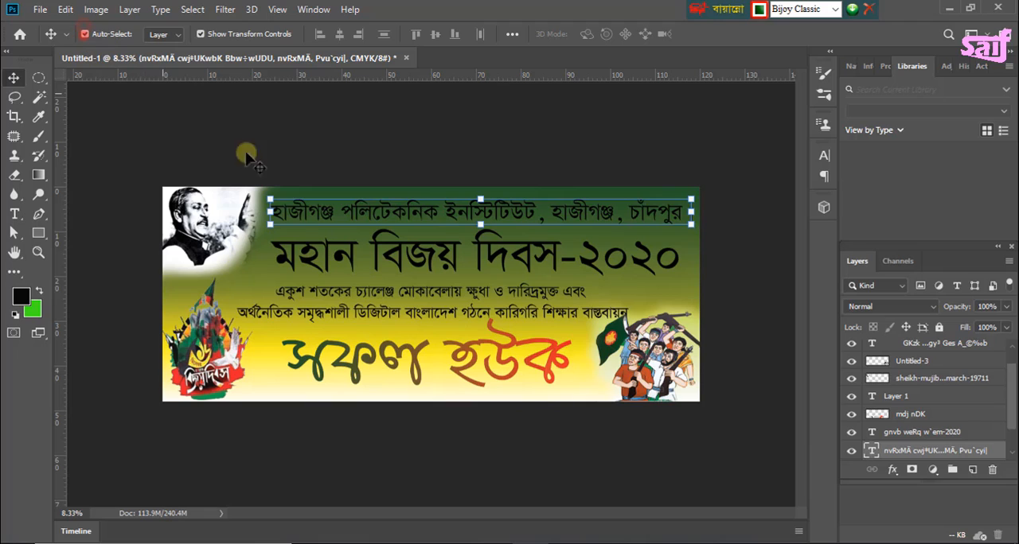
left_click(359, 303)
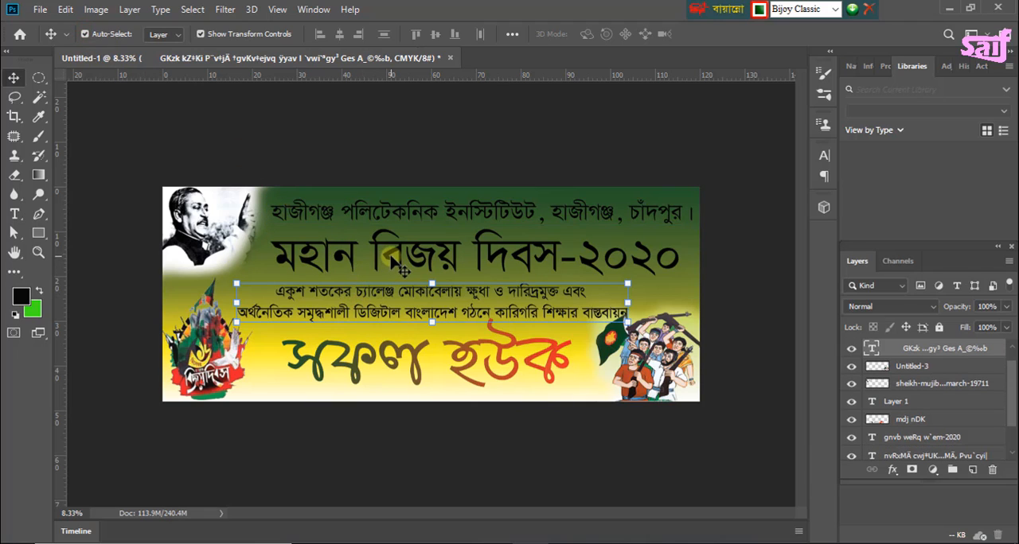
left_click(388, 253)
left_click(290, 161)
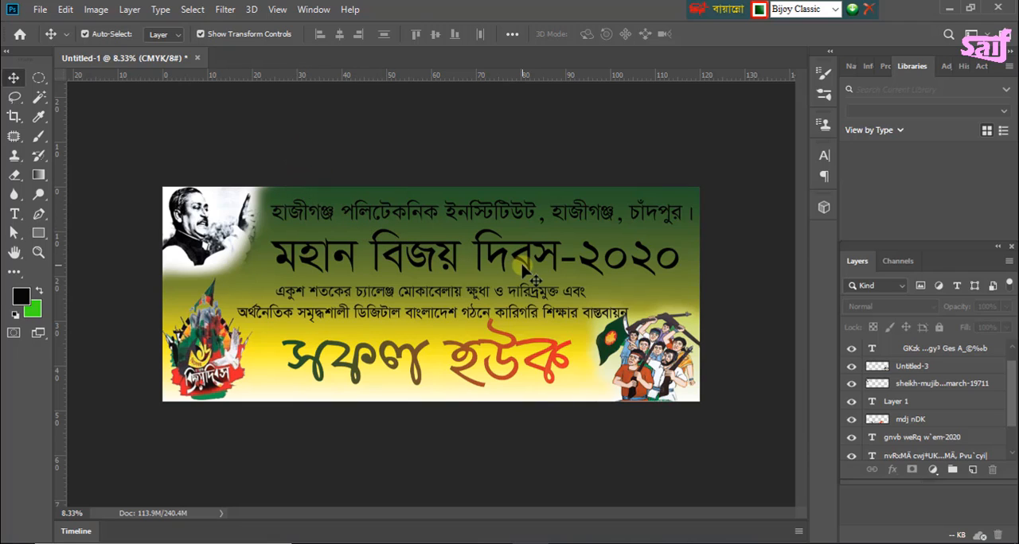
Step: Add a white 32 px stroke positioned Outside to the "মহান বিজয় দিবস-২০২০" heading layer
left_click(343, 263)
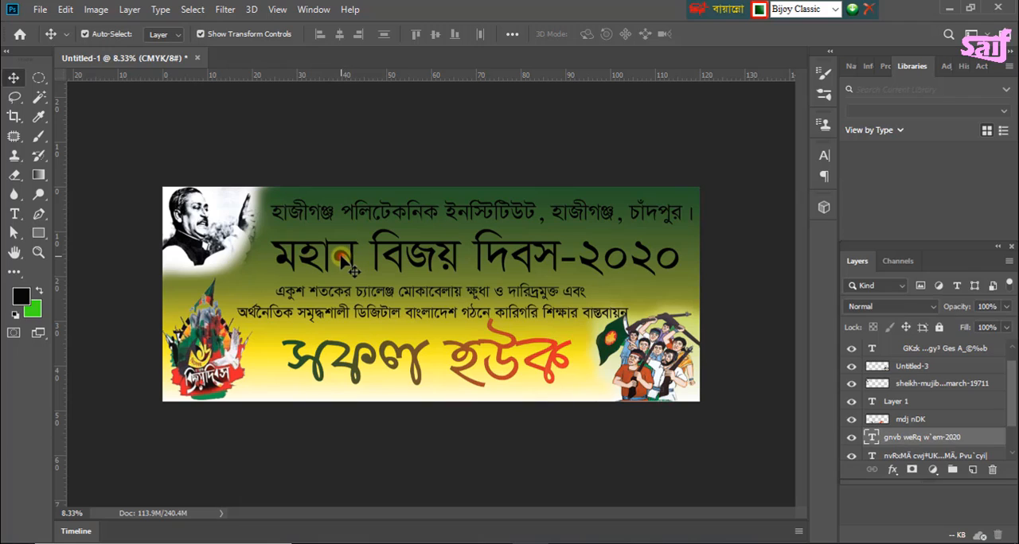
double_click(987, 440)
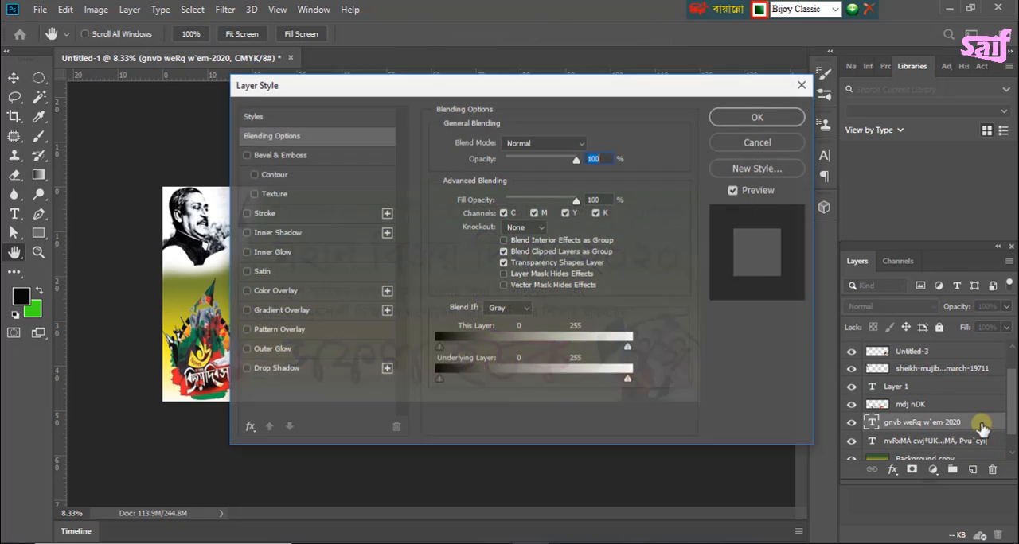
left_click_drag(427, 89, 623, 57)
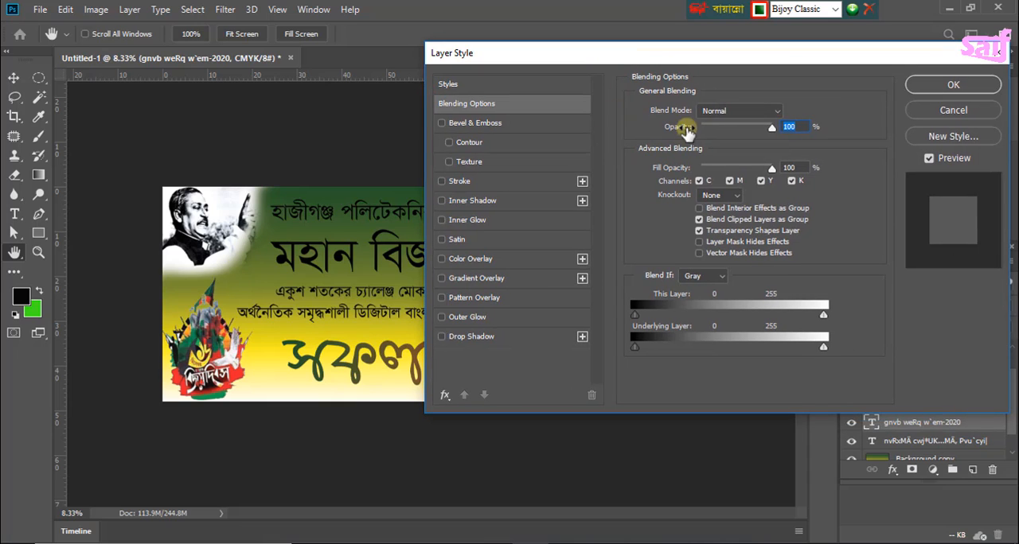
left_click(443, 182)
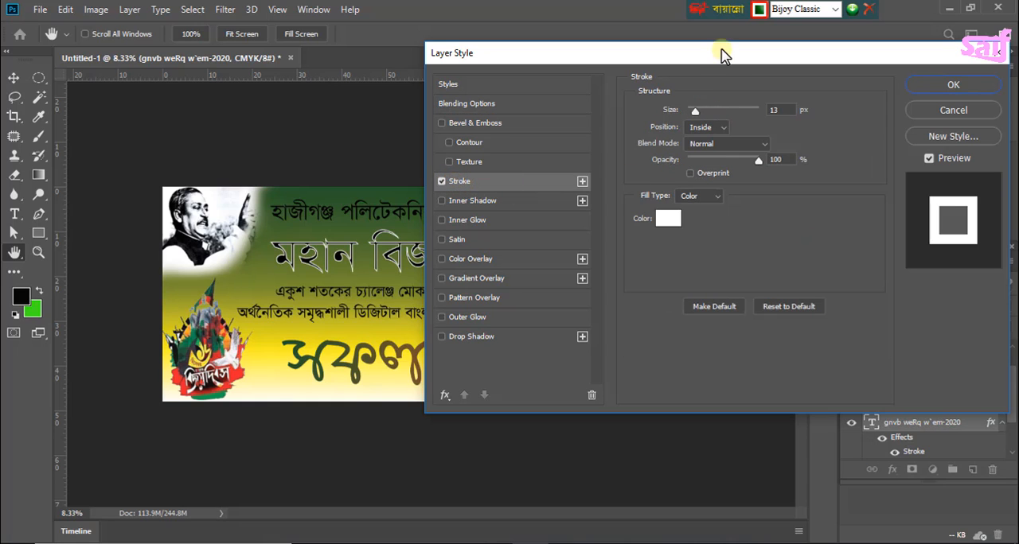
left_click_drag(722, 51, 758, 49)
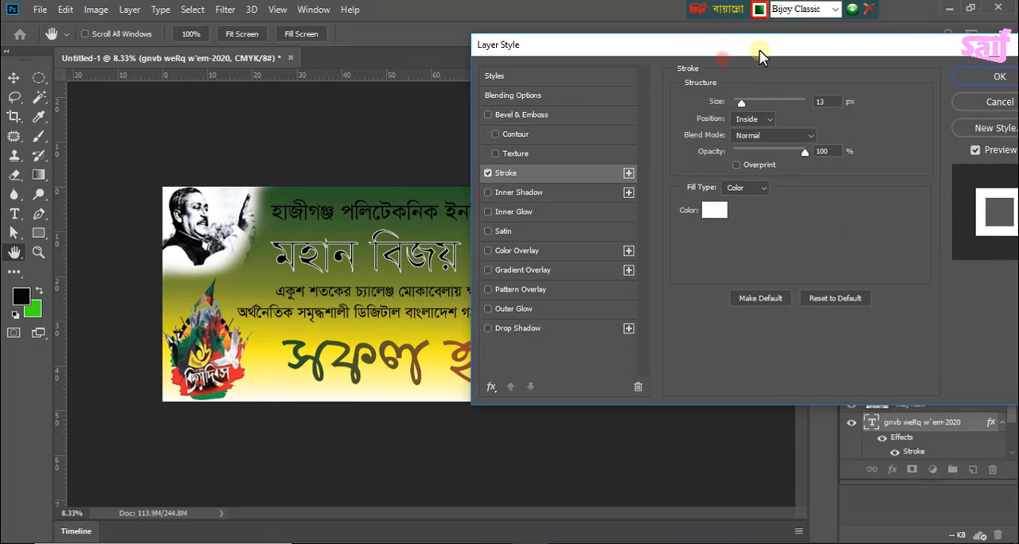
left_click(763, 117)
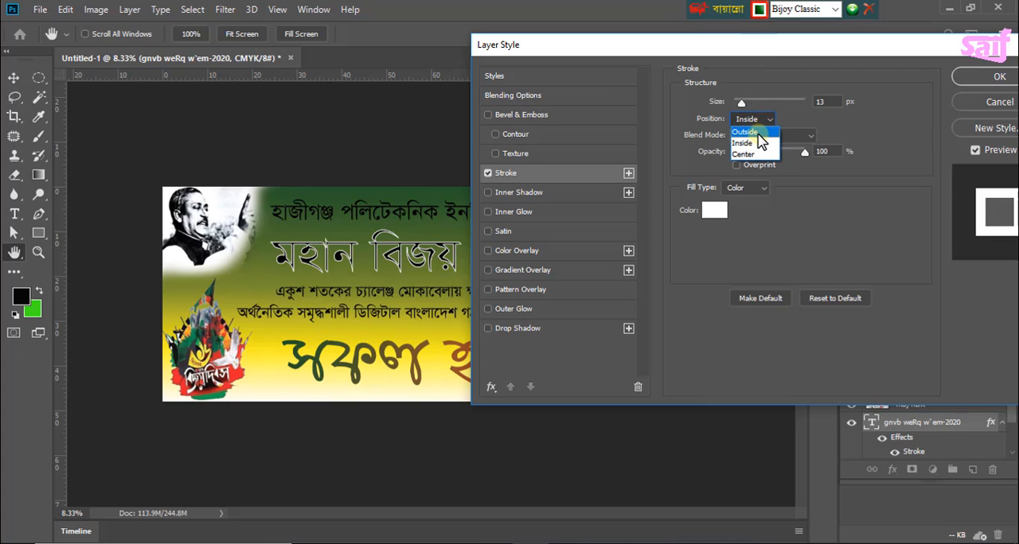
left_click(748, 132)
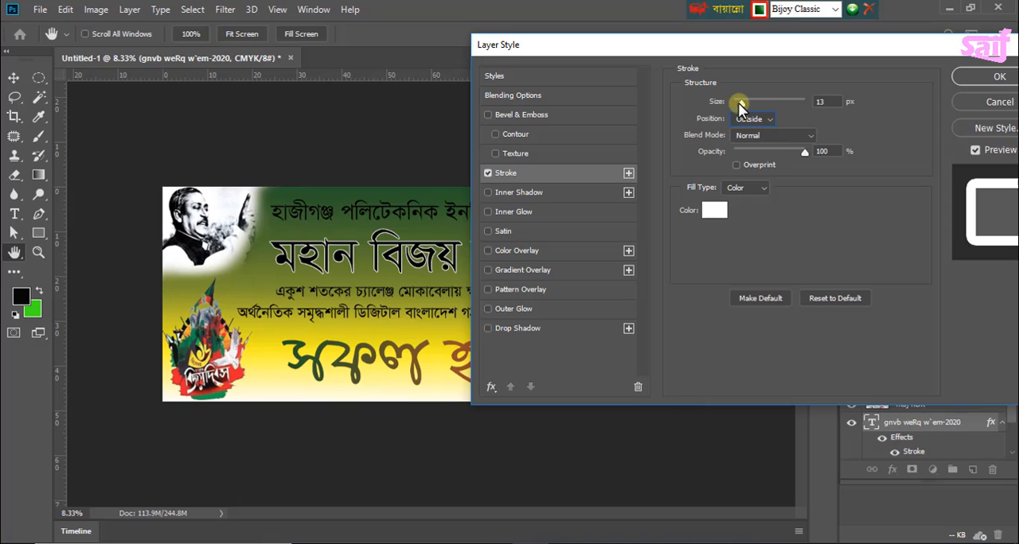
left_click_drag(741, 102, 748, 105)
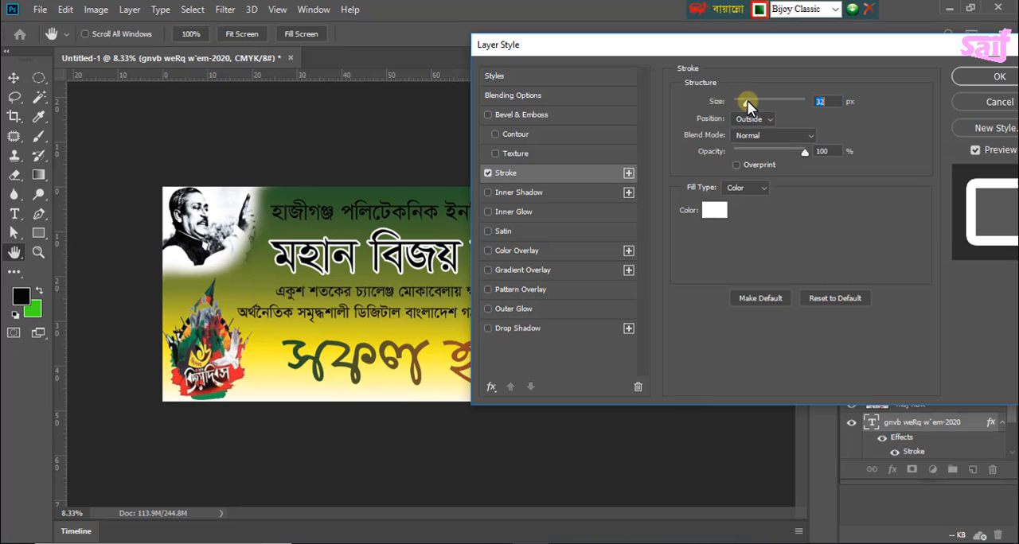
left_click_drag(780, 50, 722, 44)
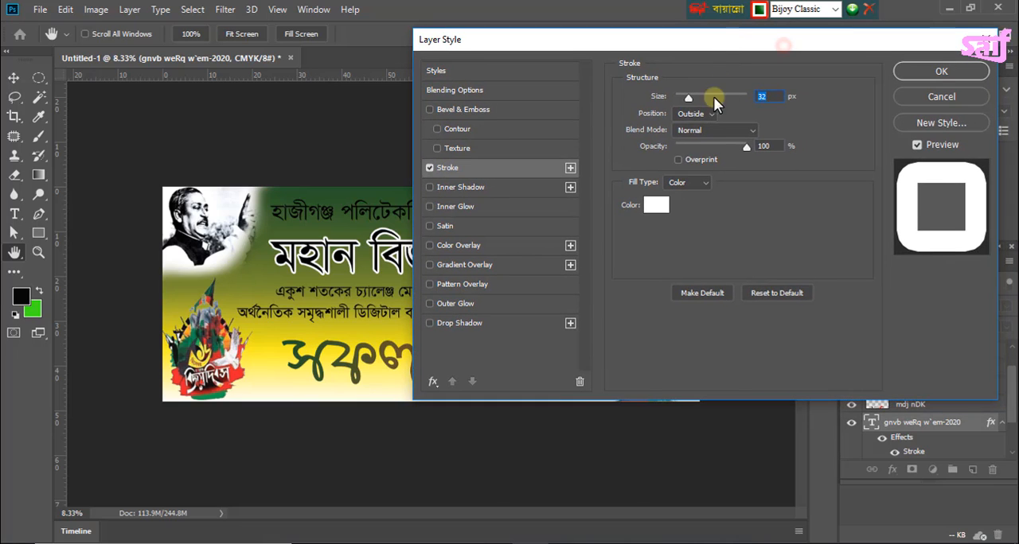
Step: Add a black drop shadow to the "মহান বিজয় দিবস-২০২০" heading with 70% opacity and 75 px distance
left_click(445, 323)
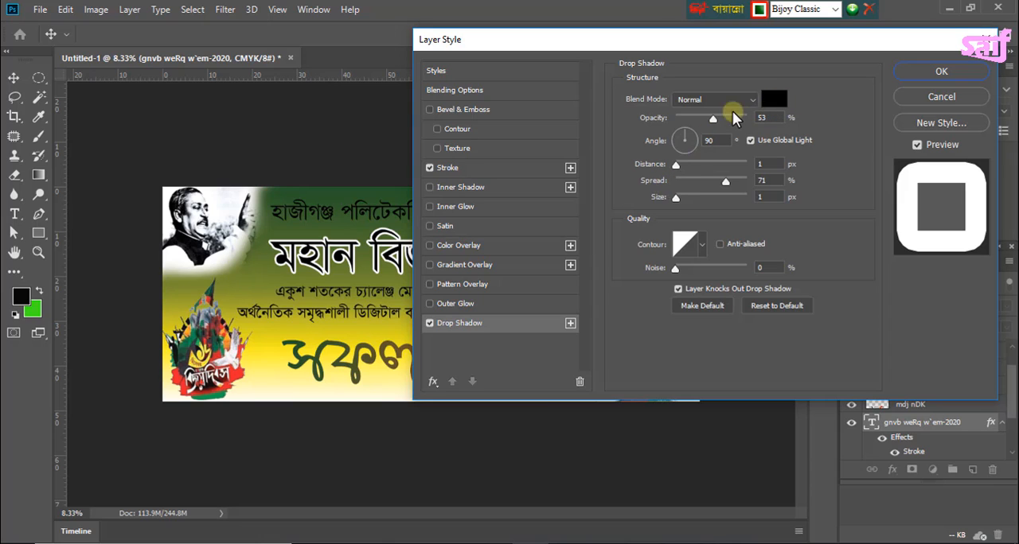
left_click_drag(647, 42, 718, 35)
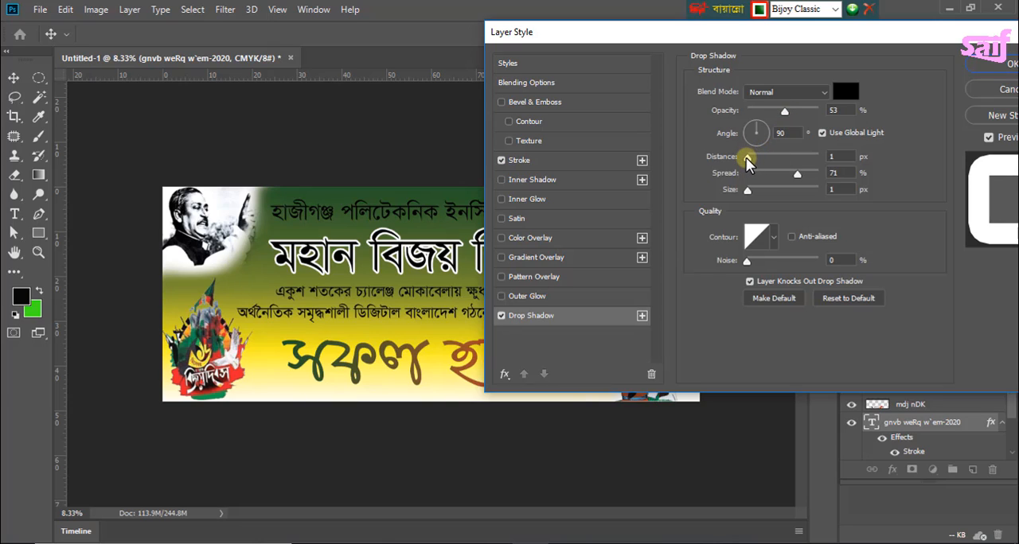
left_click_drag(747, 162, 768, 159)
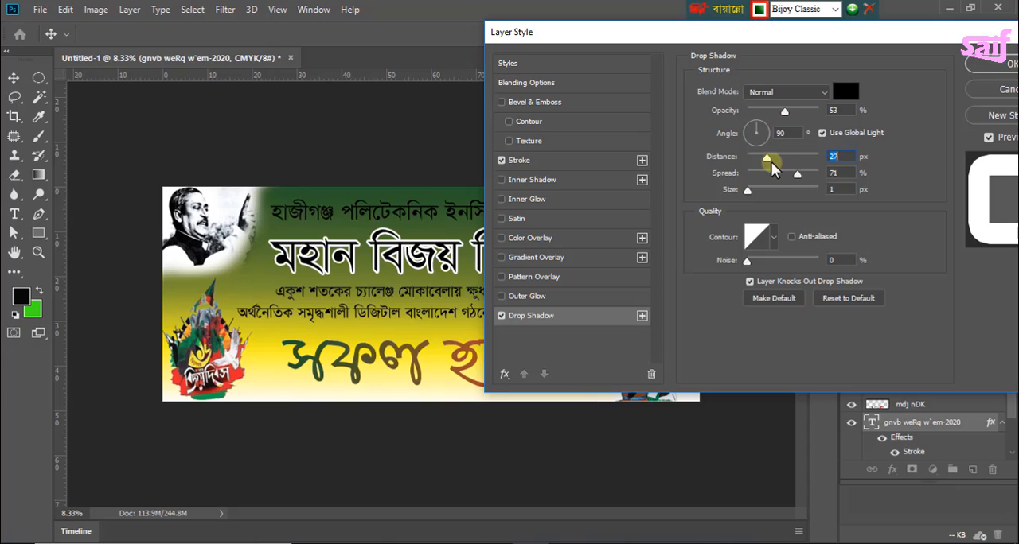
left_click_drag(785, 109, 832, 138)
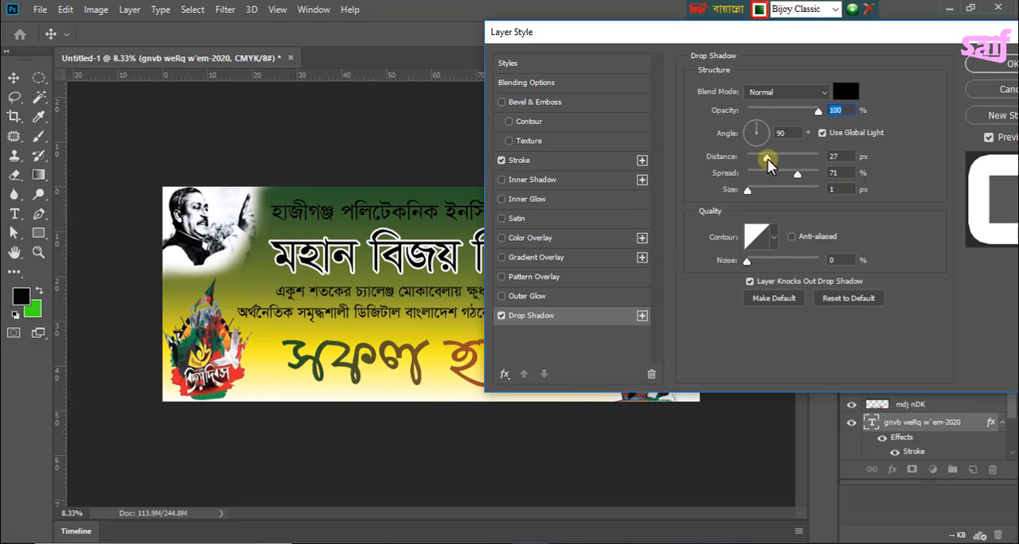
left_click_drag(768, 159, 794, 148)
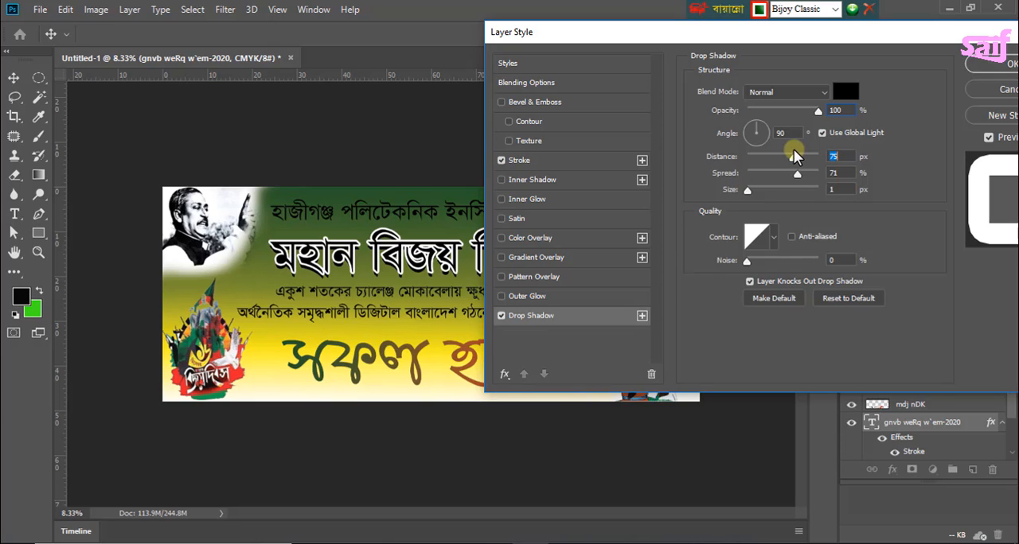
left_click_drag(820, 116, 798, 117)
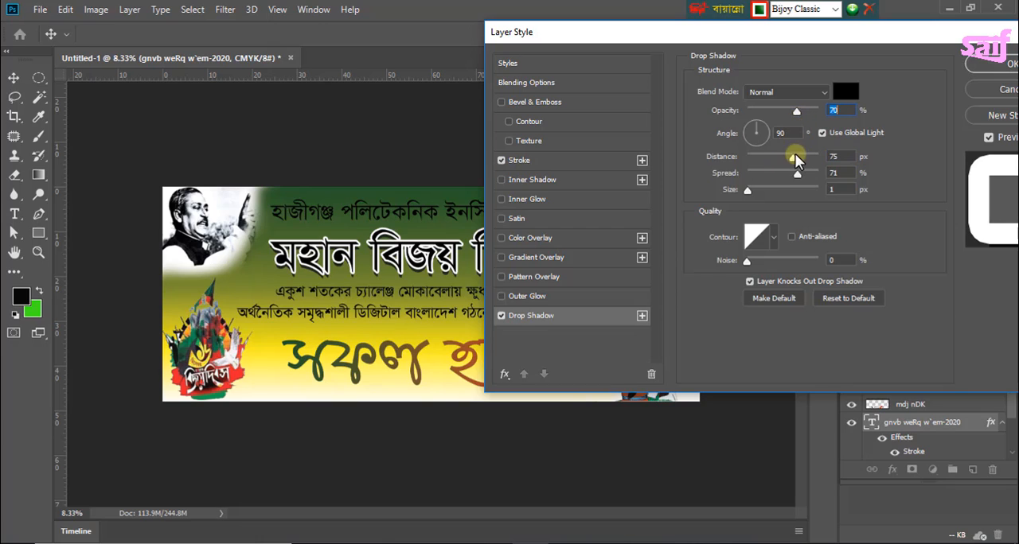
Step: Set the heading shadow's angle to 50° and its size to 32 px, and apply the layer style
left_click_drag(759, 126, 770, 120)
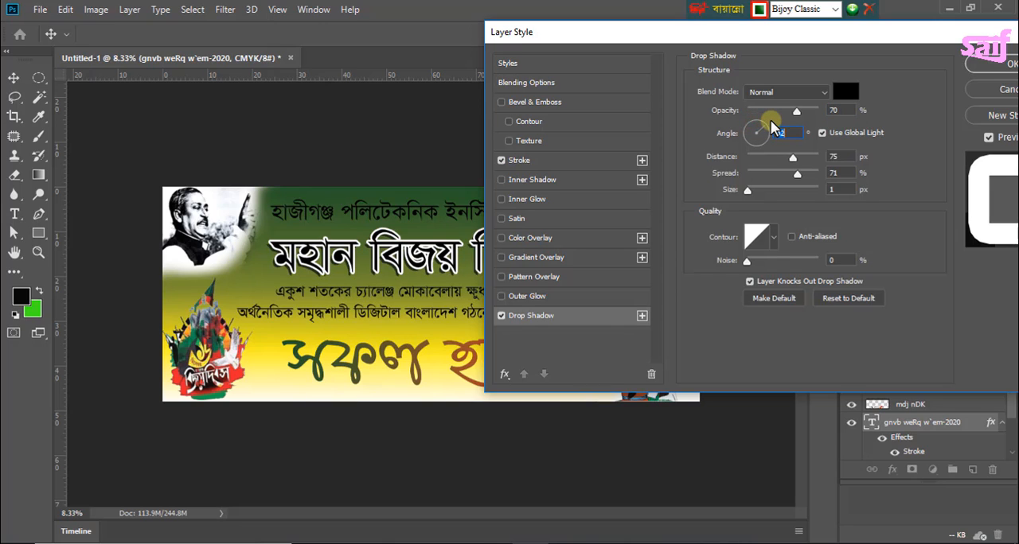
left_click(763, 121)
left_click(767, 121)
double_click(790, 132)
type("502")
left_click(702, 189)
left_click_drag(746, 189, 760, 189)
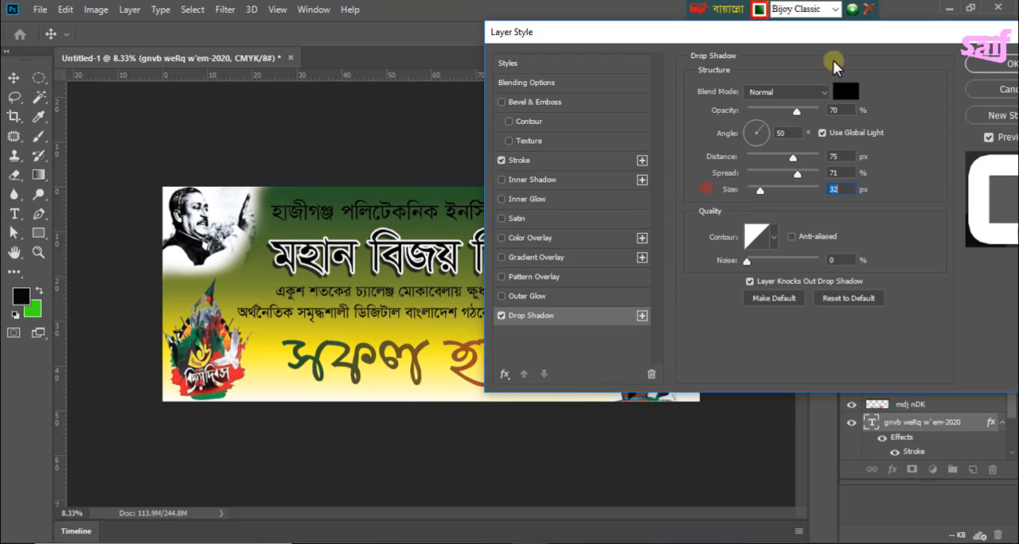
left_click_drag(832, 32, 673, 62)
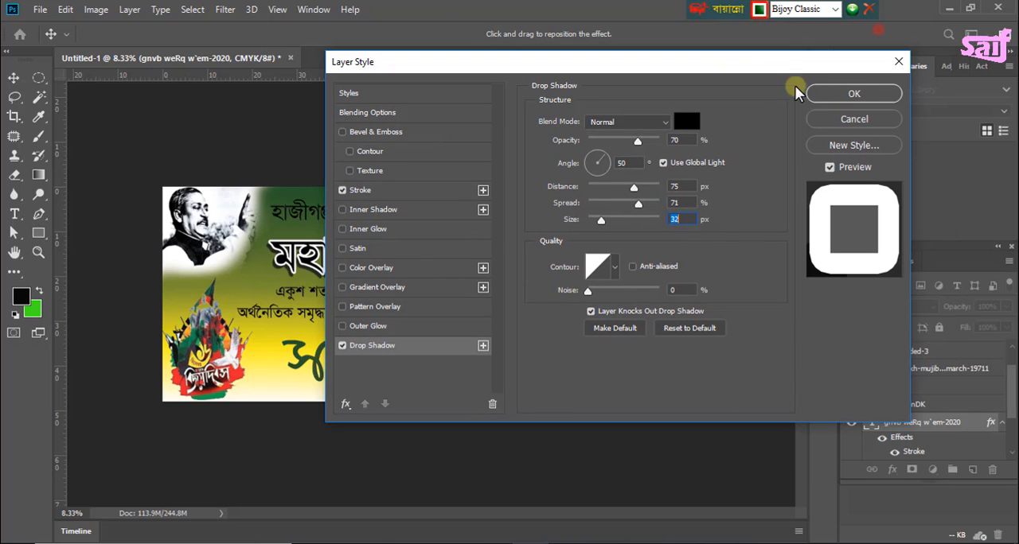
left_click(850, 96)
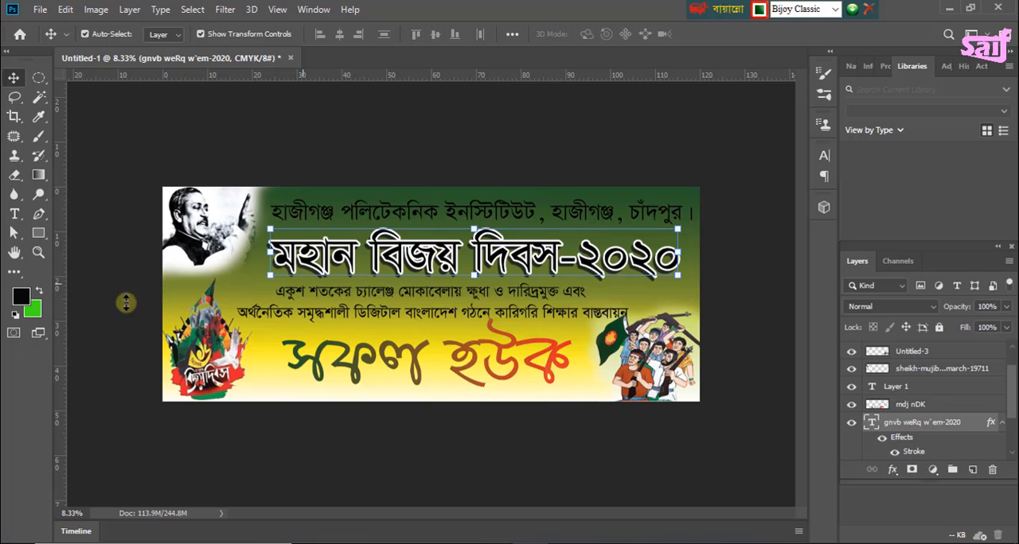
Step: Recolour the whole "মহান বিজয় দিবস-২০২০" heading text pure red (#ff0000) and deselect the layer
left_click(14, 214)
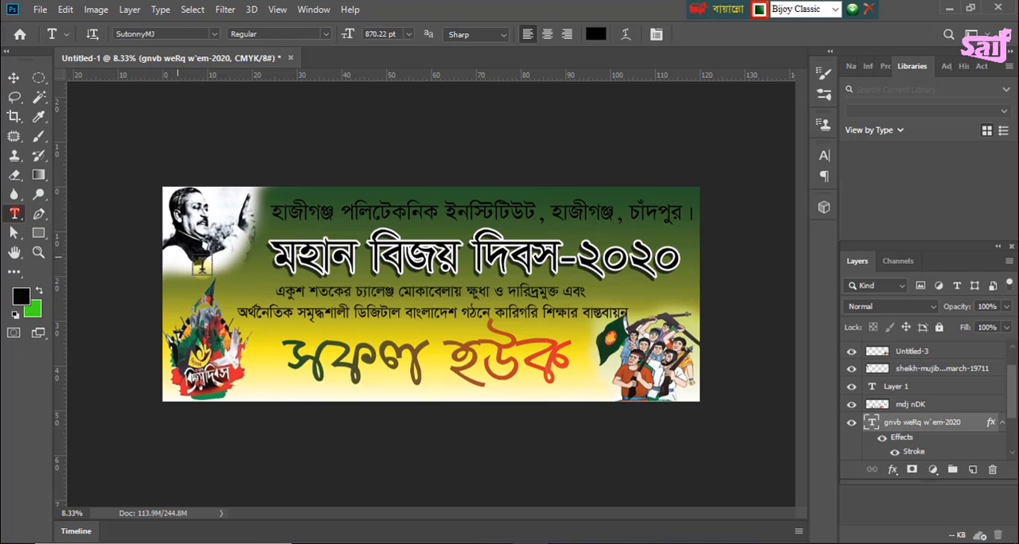
left_click_drag(271, 253, 689, 276)
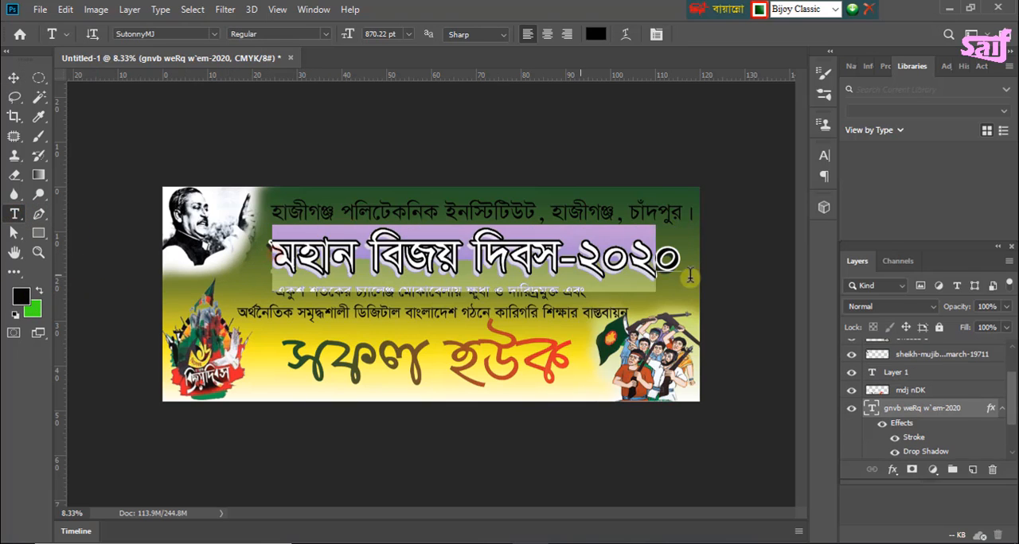
left_click(22, 295)
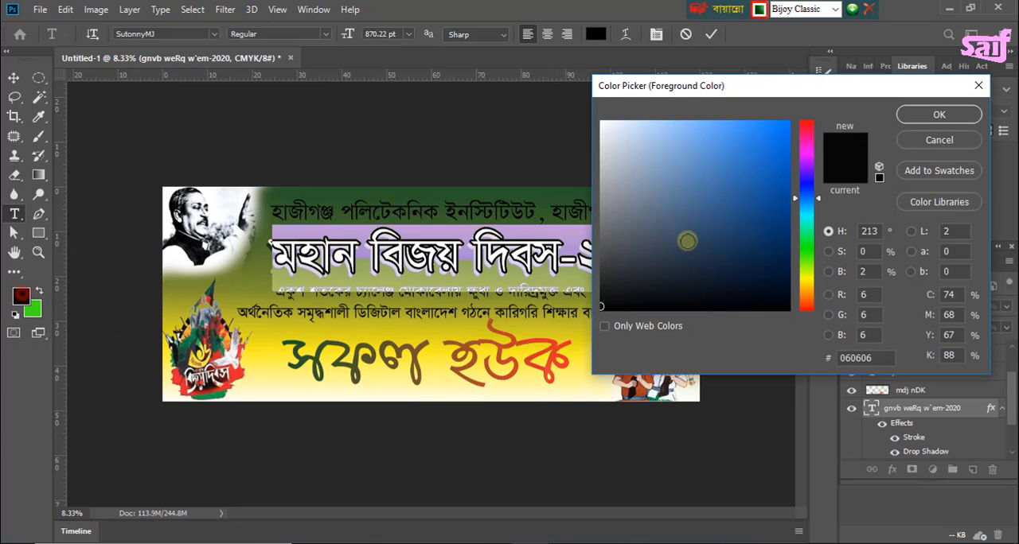
left_click_drag(806, 143, 816, 118)
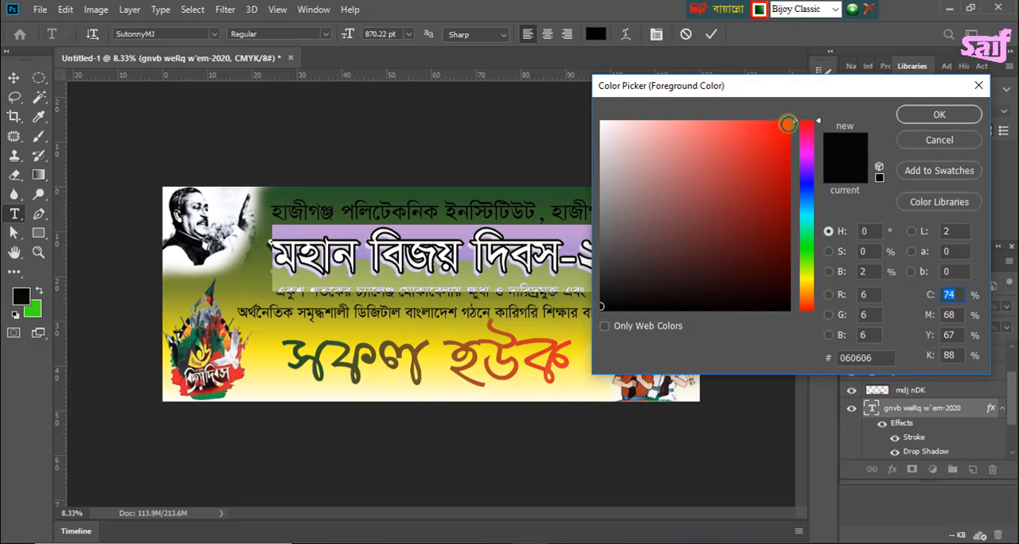
left_click(787, 124)
left_click(921, 114)
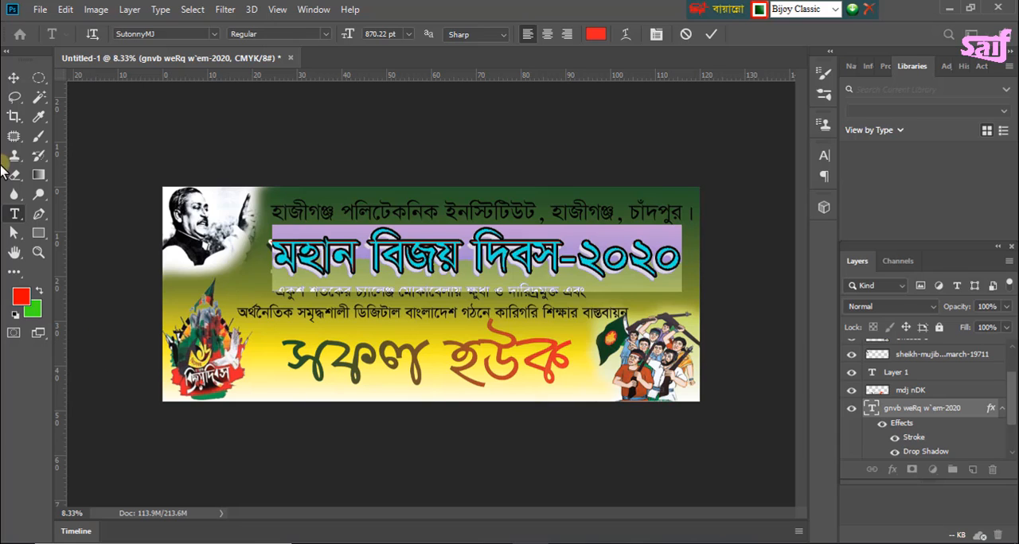
left_click(14, 78)
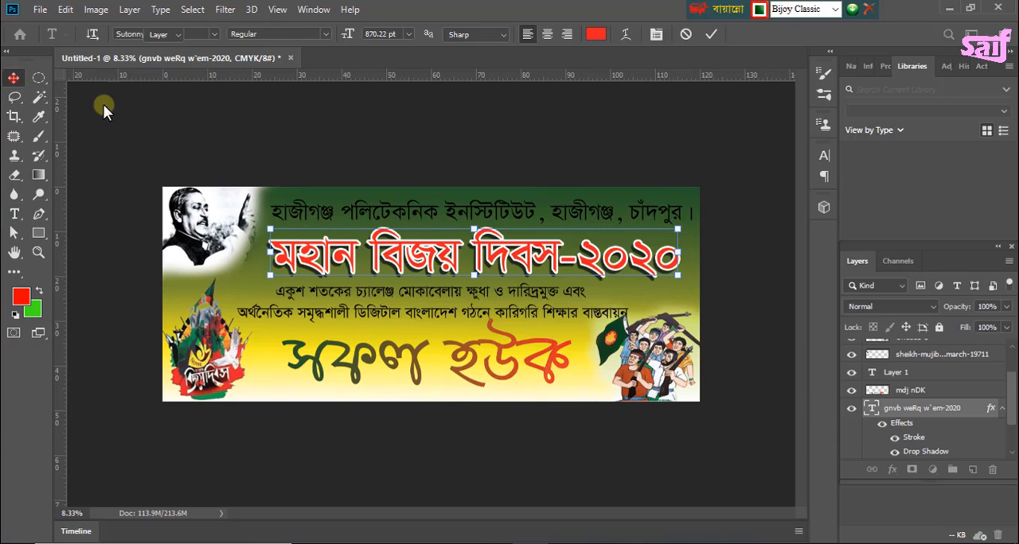
left_click(175, 135)
Step: Add a white 21 px Outside stroke to the "হাজীগঞ্জ পলিটেকনিক ইনস্টিটিউট" line above the heading, and deselect the layer
left_click(382, 217)
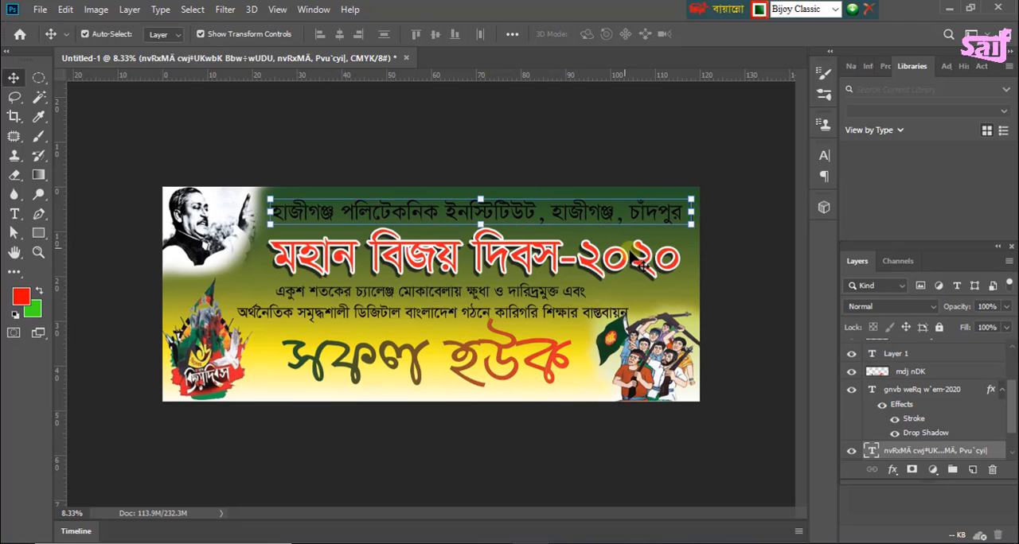
double_click(997, 454)
left_click_drag(546, 61, 668, 55)
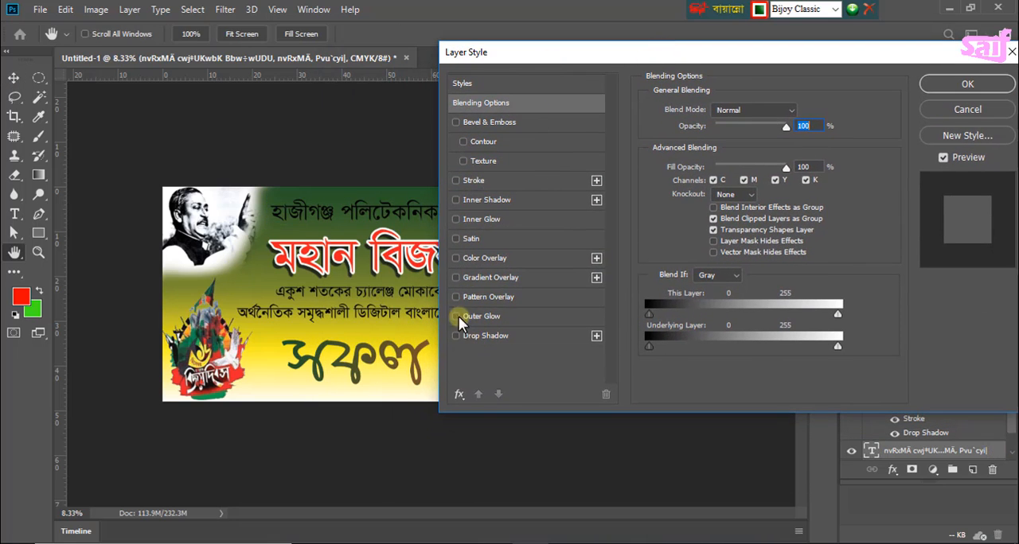
left_click(456, 182)
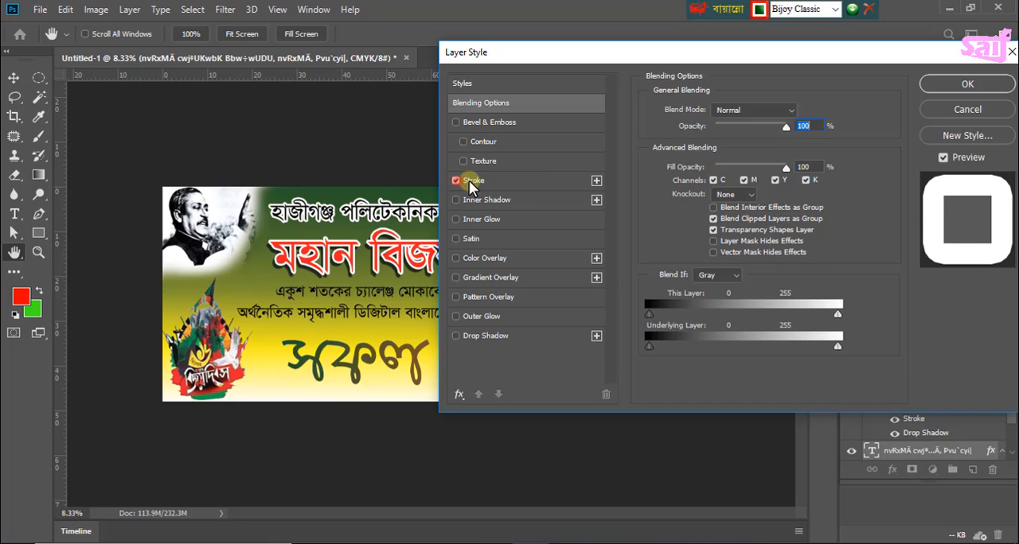
left_click(478, 181)
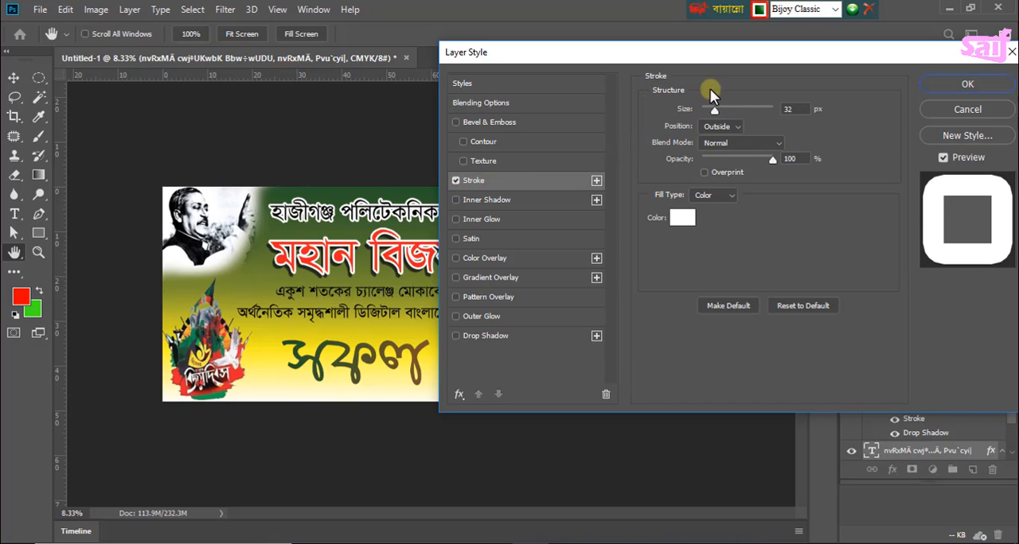
left_click_drag(714, 113, 712, 108)
left_click_drag(711, 55, 661, 58)
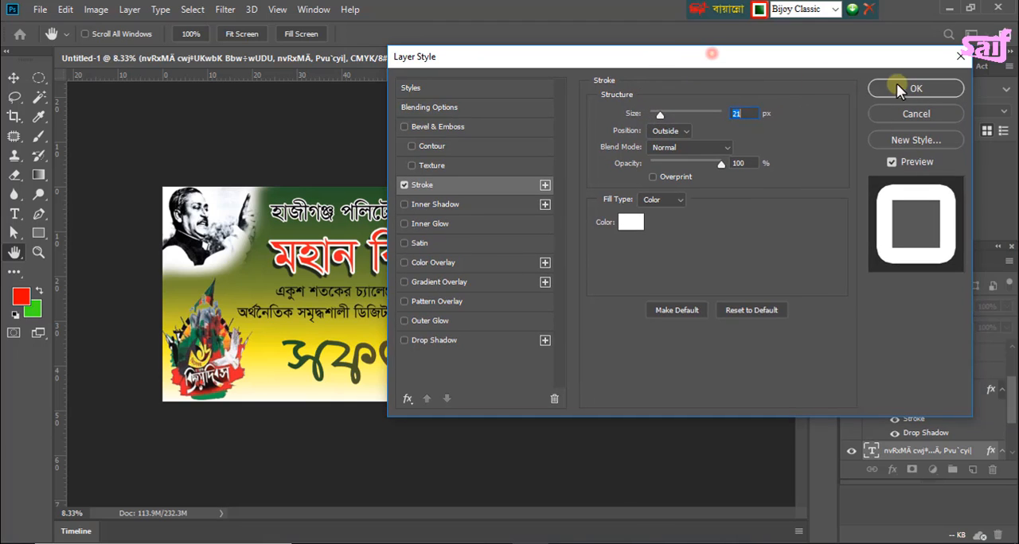
left_click(908, 87)
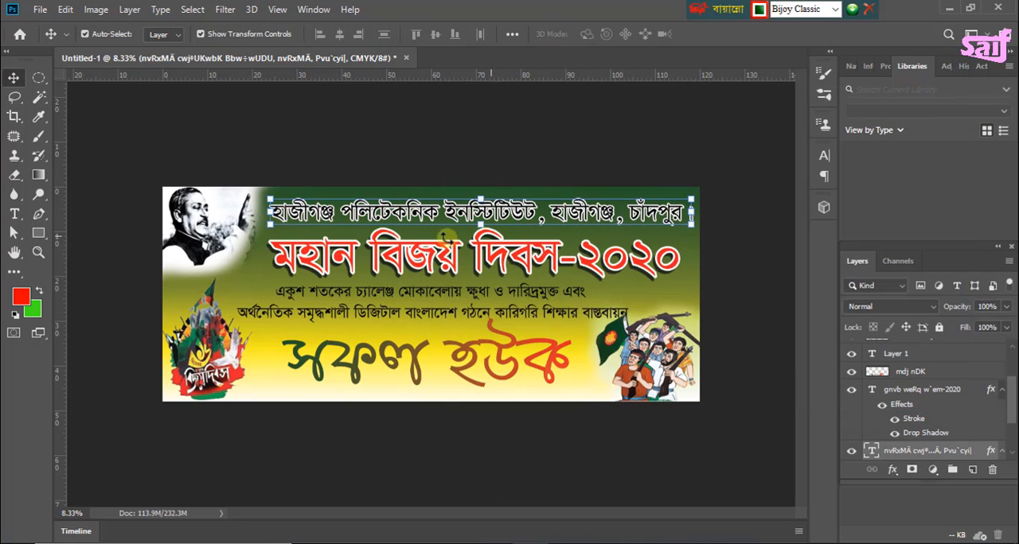
left_click(331, 166)
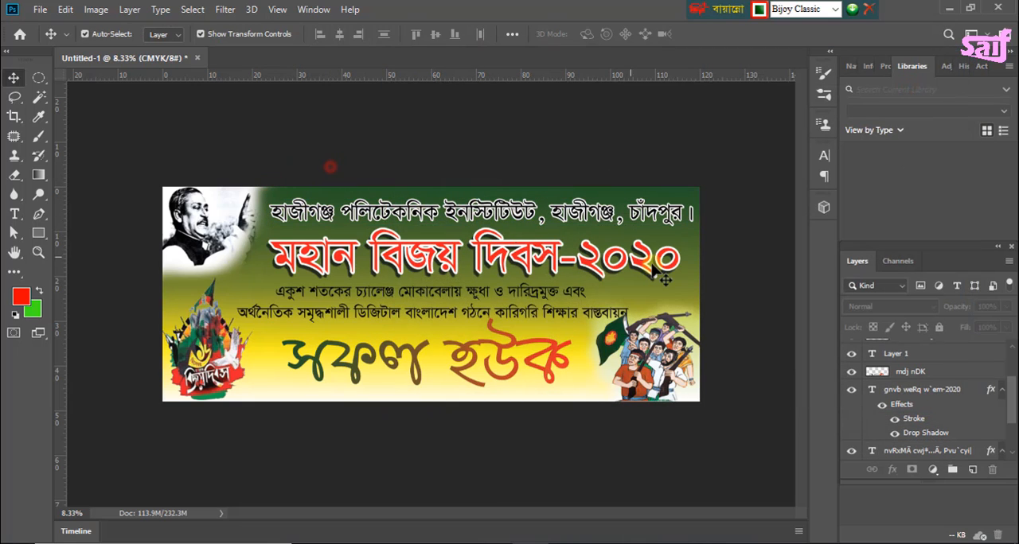
Step: Recolour the two-line slogan text below the heading blue (#0b00ef)
left_click(358, 316)
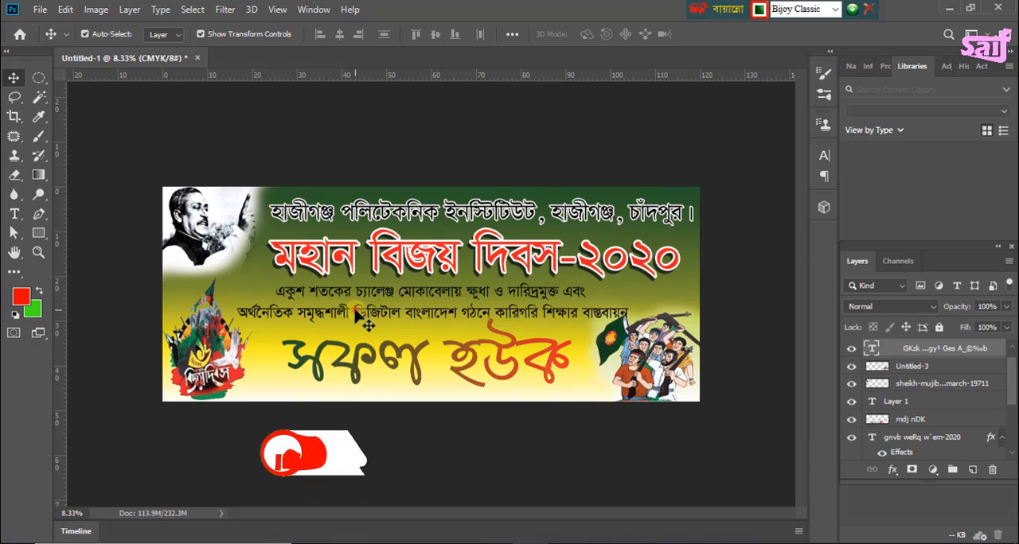
left_click(15, 213)
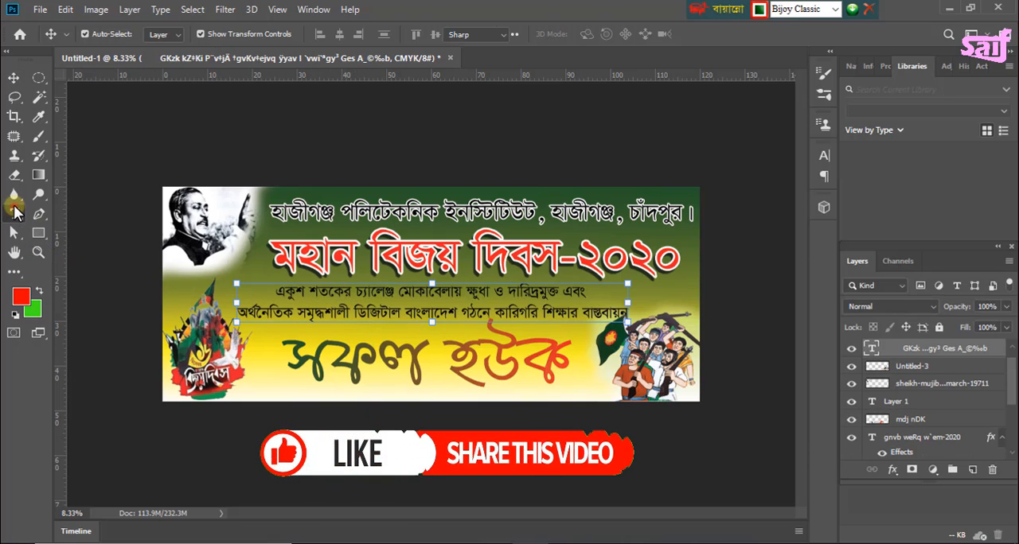
left_click_drag(274, 289, 643, 310)
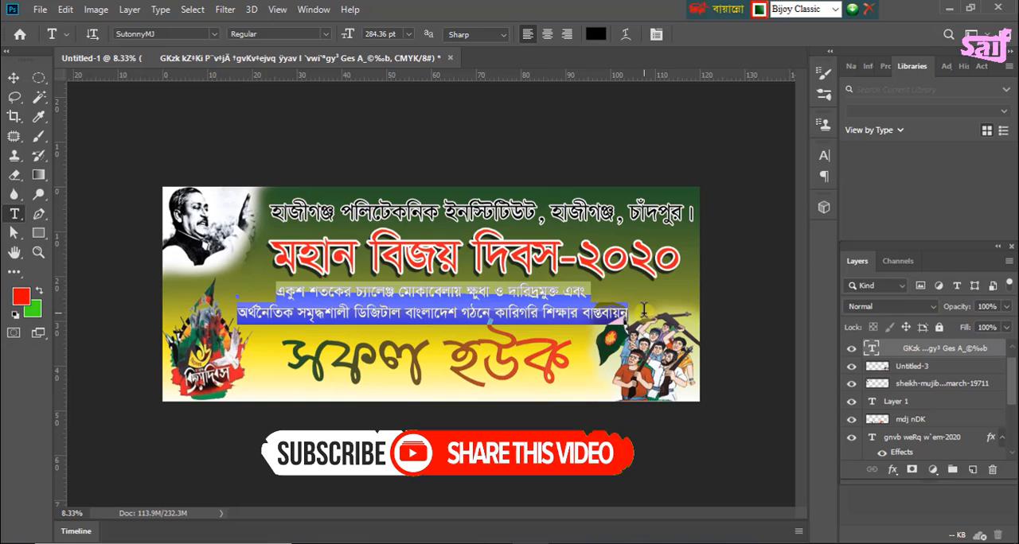
left_click(24, 298)
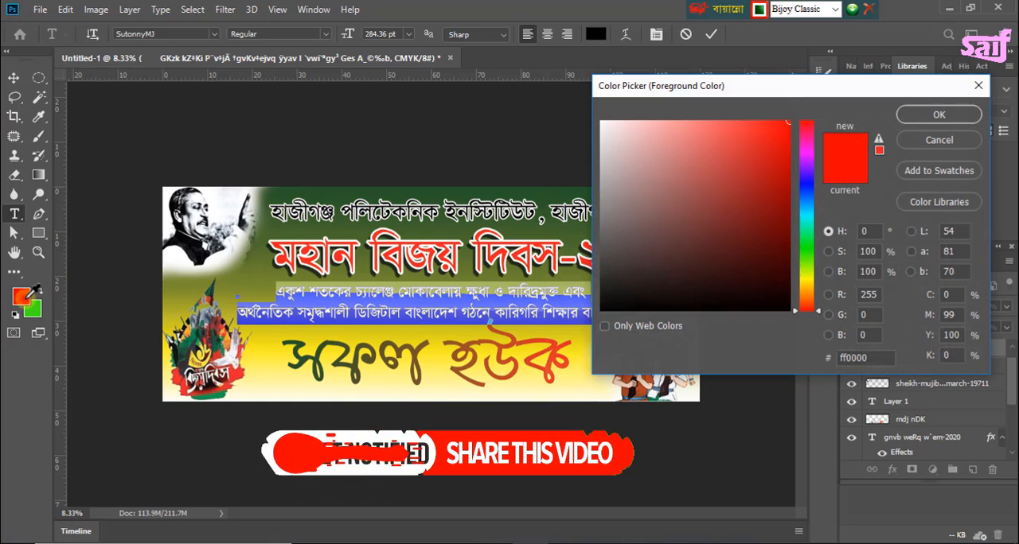
left_click(807, 185)
left_click(808, 181)
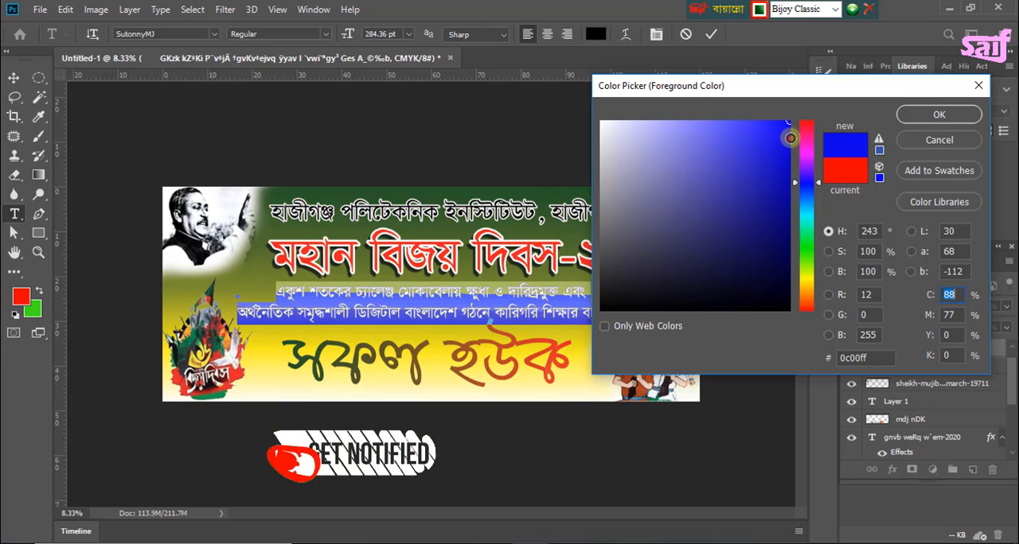
left_click(790, 133)
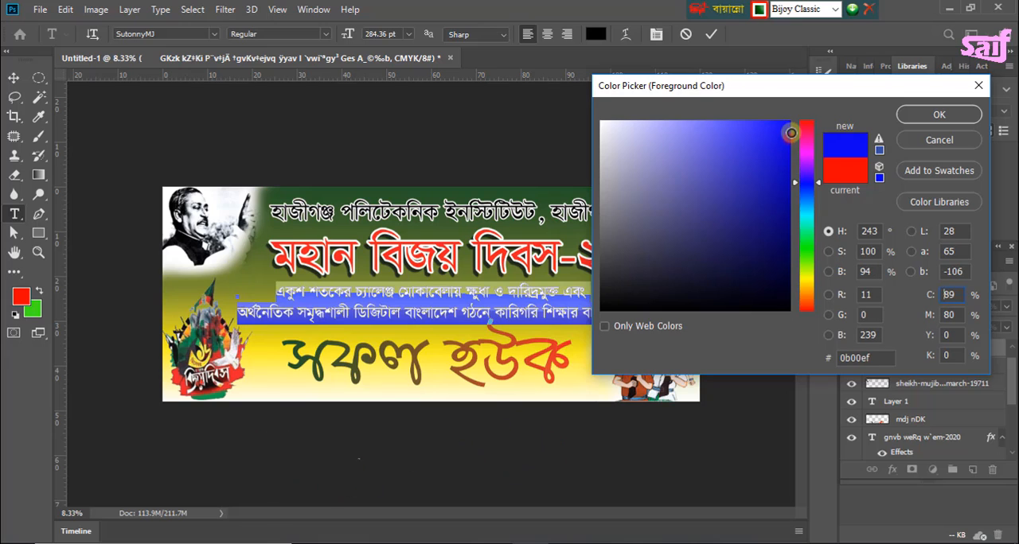
left_click(933, 116)
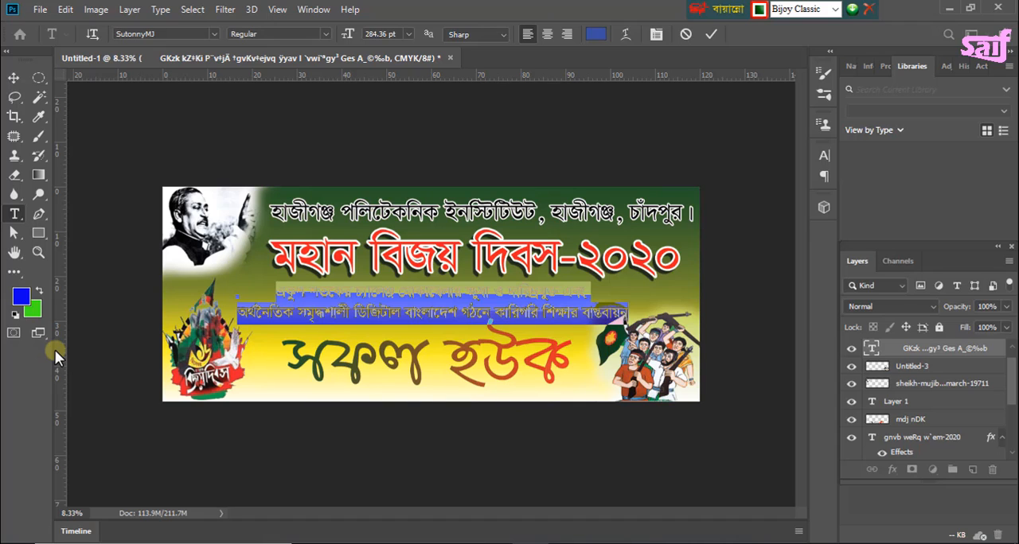
left_click(13, 77)
left_click(380, 316)
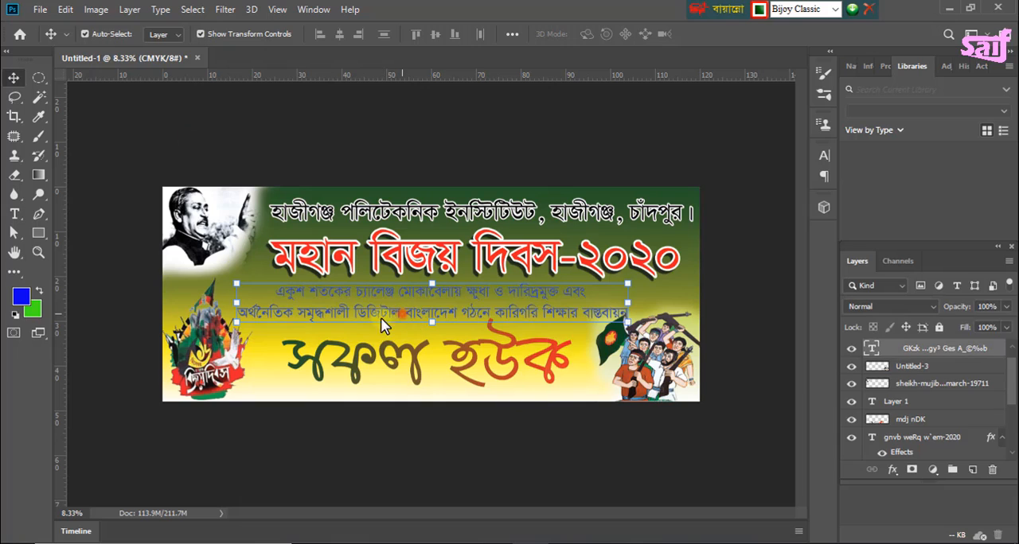
Step: Recolour the whole two-line slogan text below the heading very dark brown (#211001) and deselect the layer
left_click(14, 213)
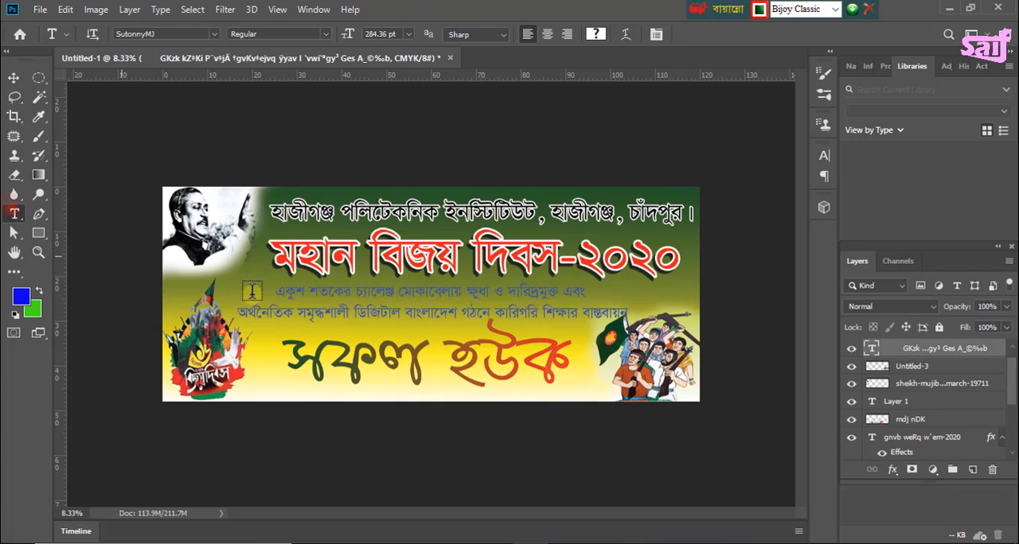
left_click_drag(283, 296, 642, 318)
left_click_drag(274, 295, 647, 314)
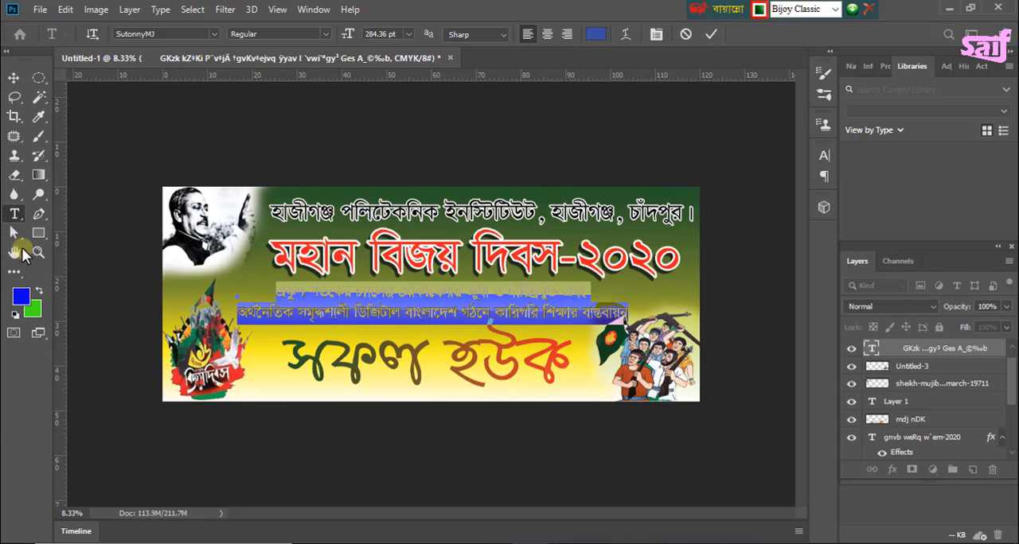
left_click(25, 291)
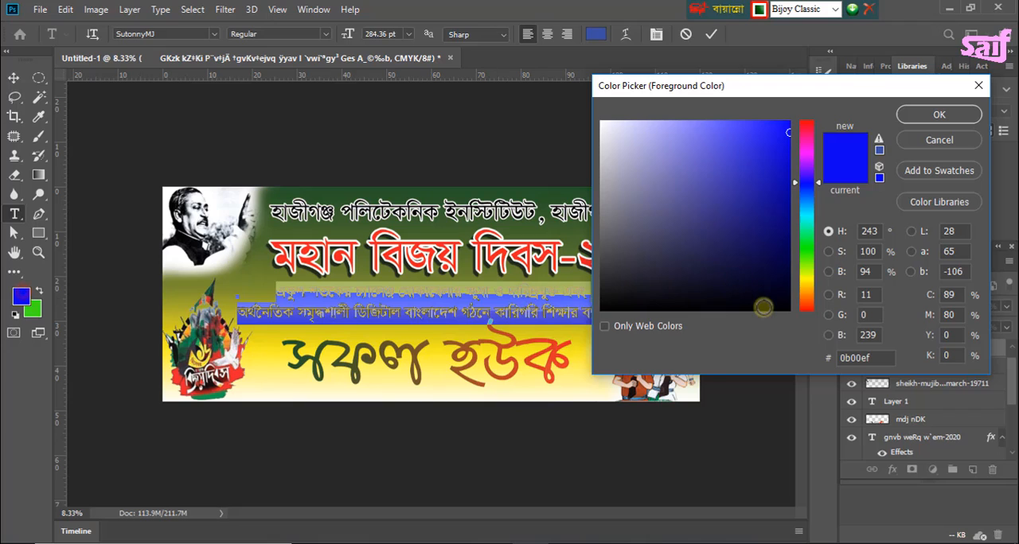
left_click(772, 291)
left_click_drag(809, 291, 810, 295)
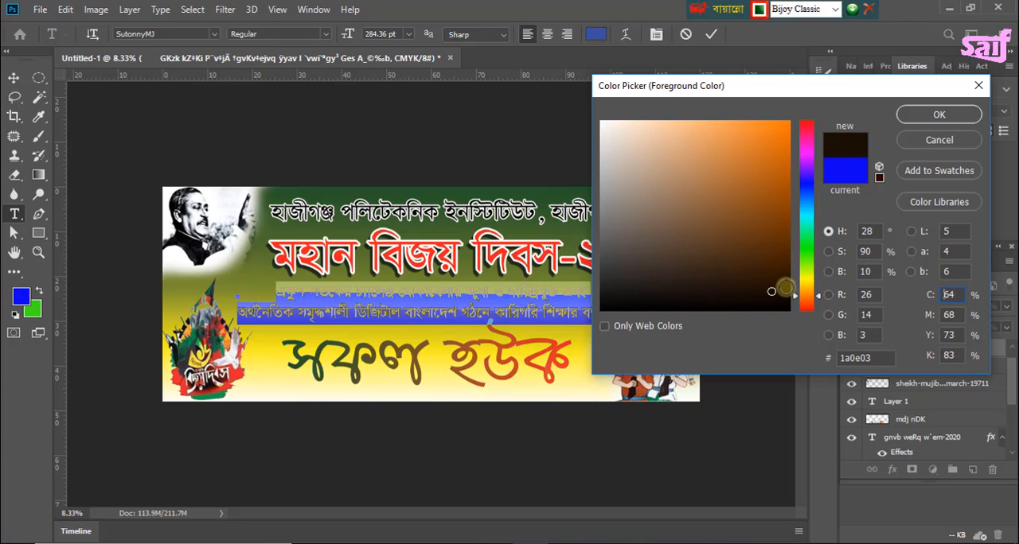
left_click(785, 288)
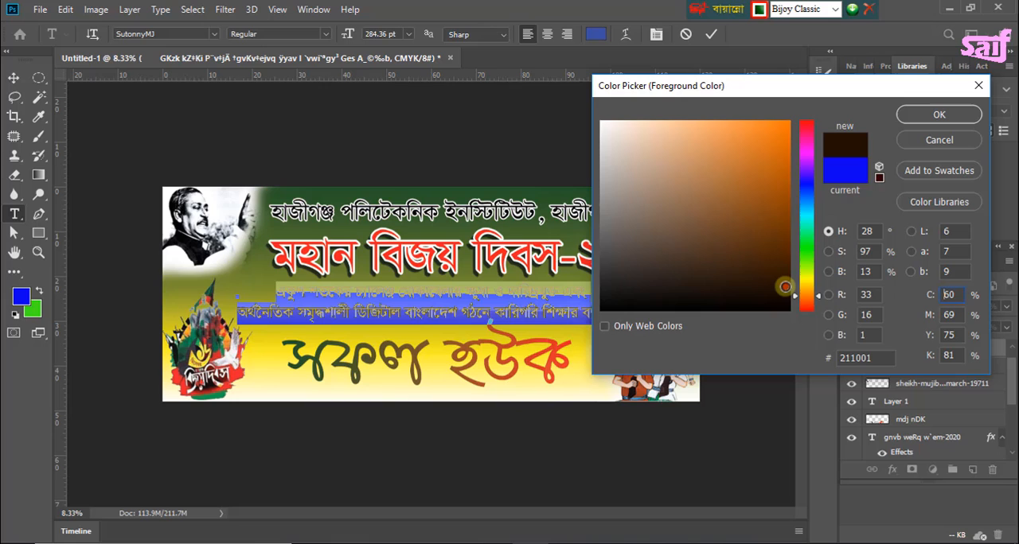
left_click(931, 113)
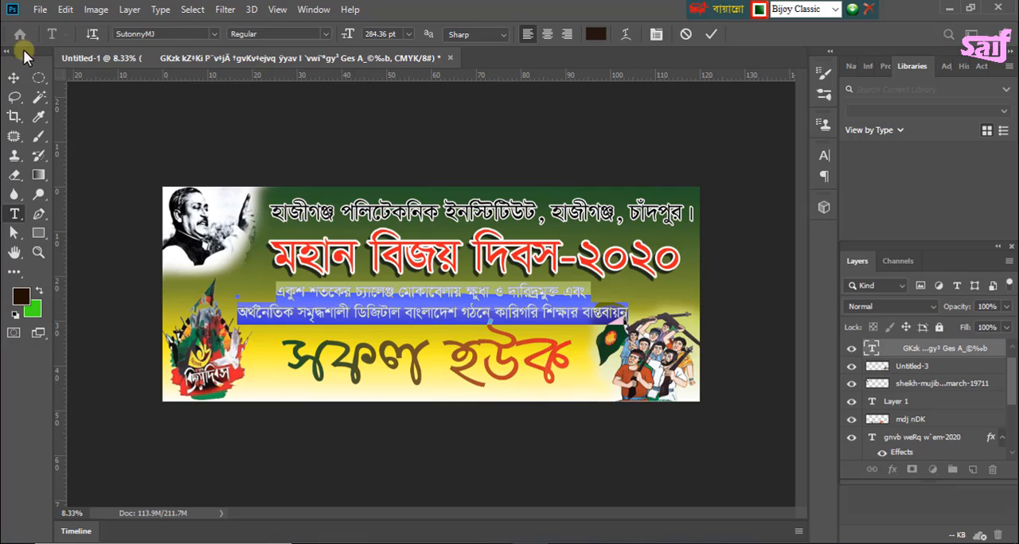
left_click(14, 77)
left_click(204, 137)
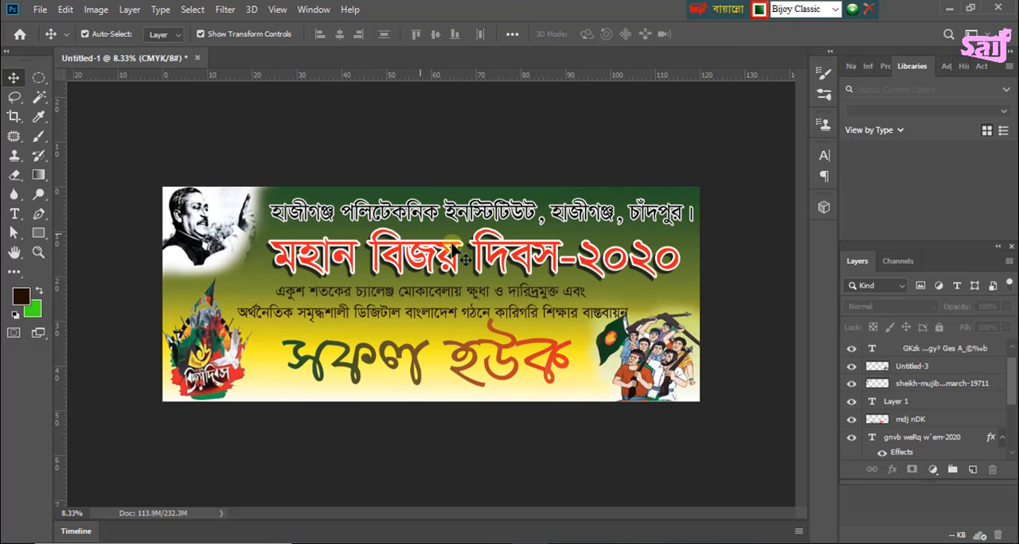
Step: Move the "মহান বিজয় দিবস-২০২০" heading and the institute line above it slightly left on the banner
left_click(499, 259)
left_click_drag(499, 260, 492, 262)
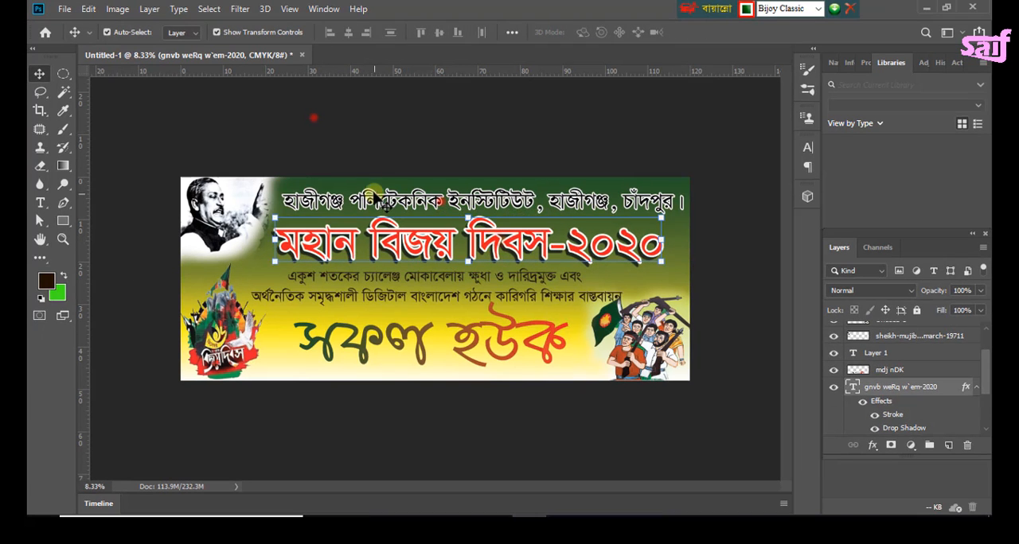
left_click_drag(374, 195, 362, 198)
left_click_drag(665, 212, 669, 213)
Step: Move the "সফল হউক" lettering slightly down, away from the two-line slogan above it
left_click(464, 292)
left_click_drag(412, 355, 412, 364)
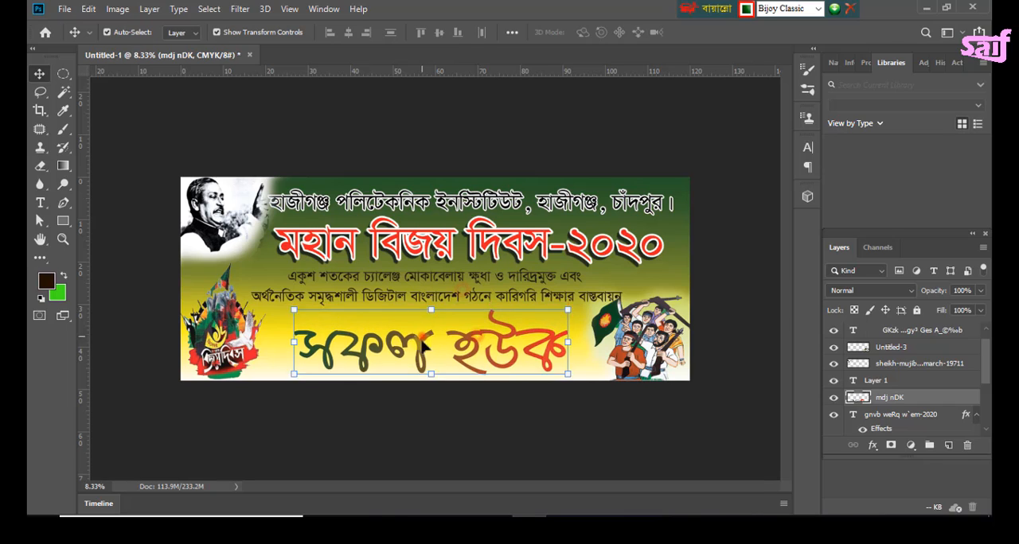
left_click(464, 291)
left_click(343, 351)
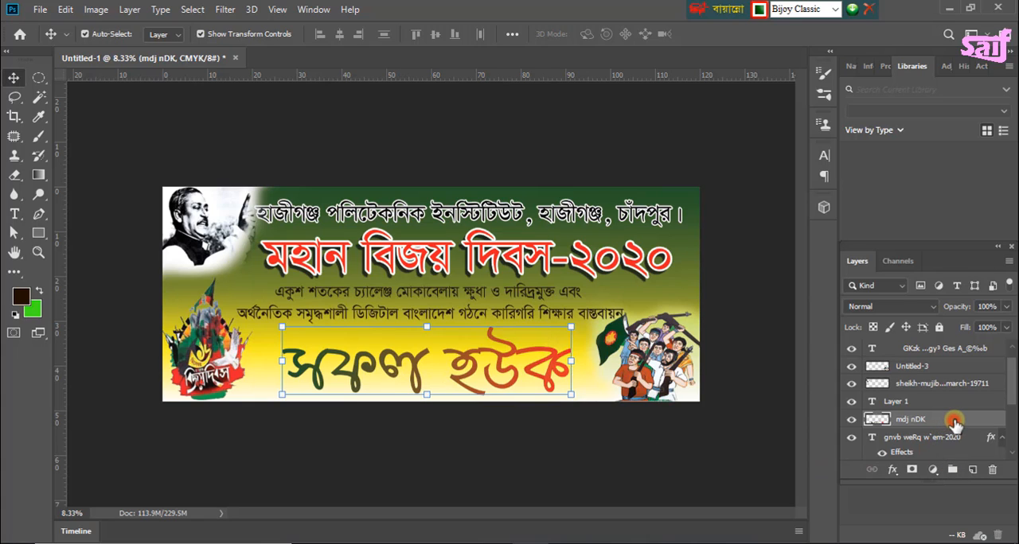
Step: Add a black drop shadow with 17% opacity and 47 px distance to the "সফল হউক" lettering, and deselect the layer
double_click(954, 422)
left_click_drag(643, 50, 737, 72)
left_click(522, 351)
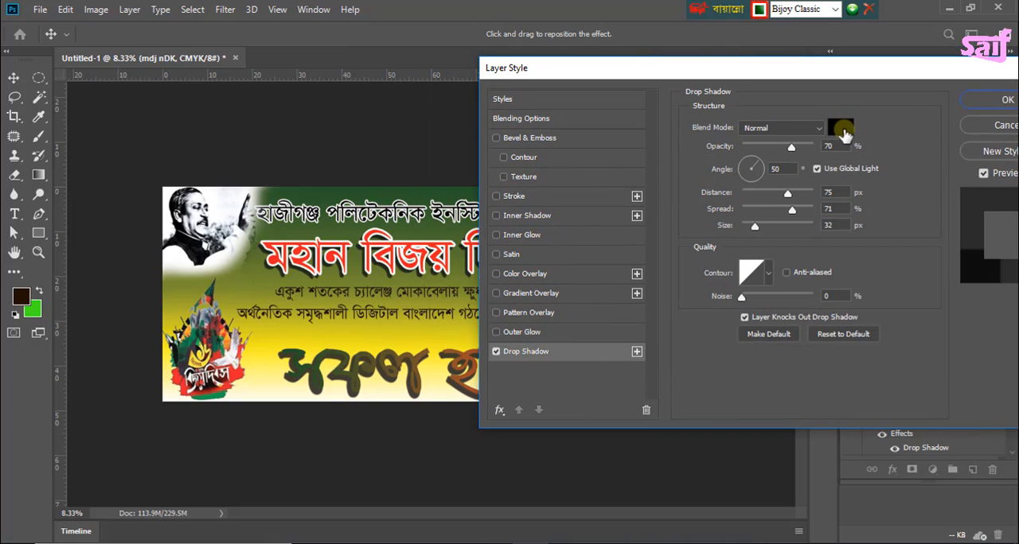
left_click_drag(791, 146, 754, 150)
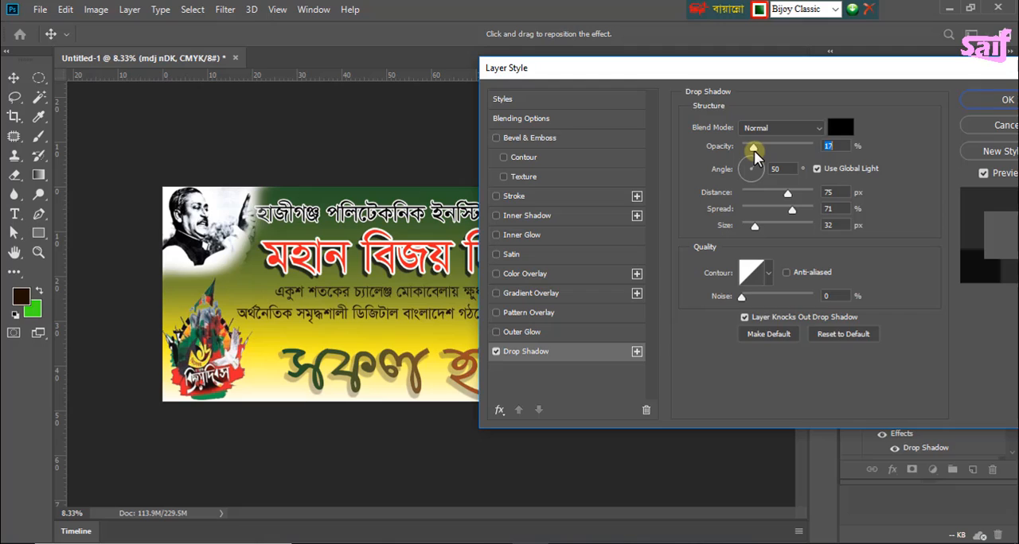
left_click_drag(787, 193, 777, 197)
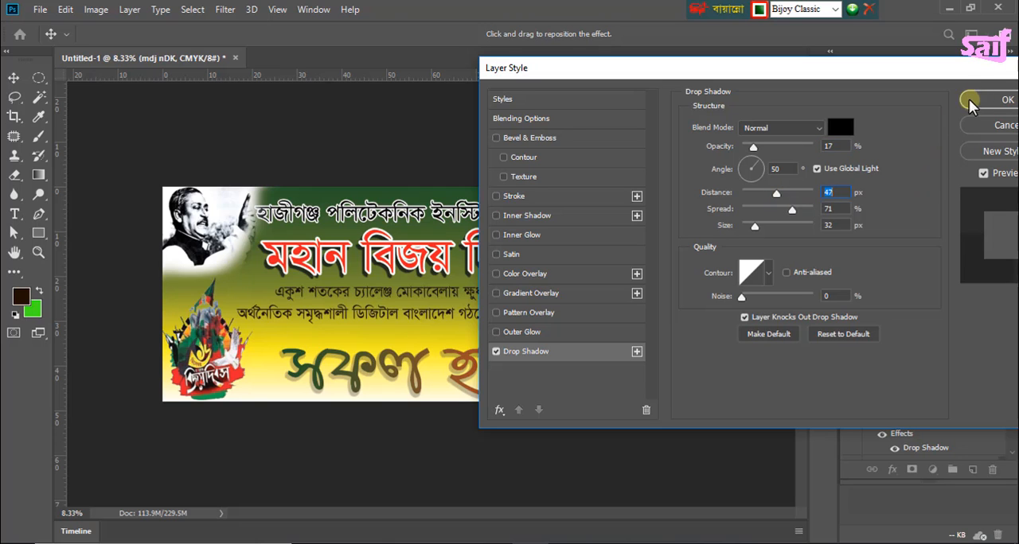
left_click(991, 100)
left_click(411, 313)
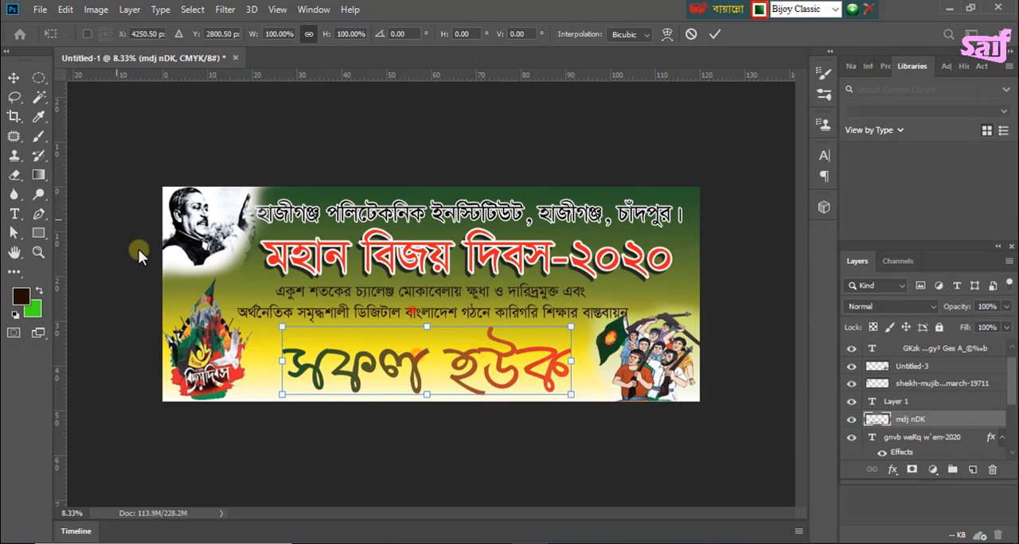
left_click(18, 79)
left_click(608, 167)
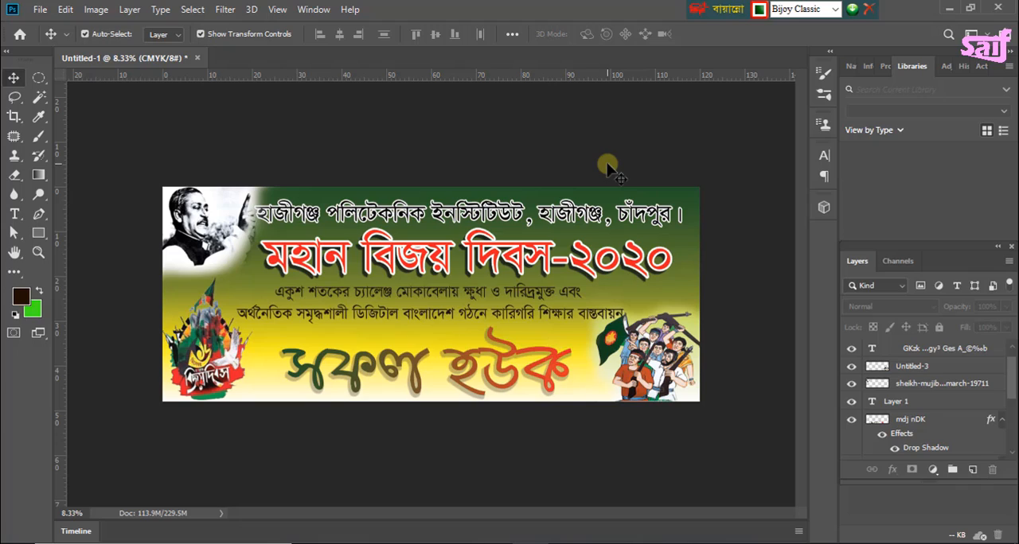